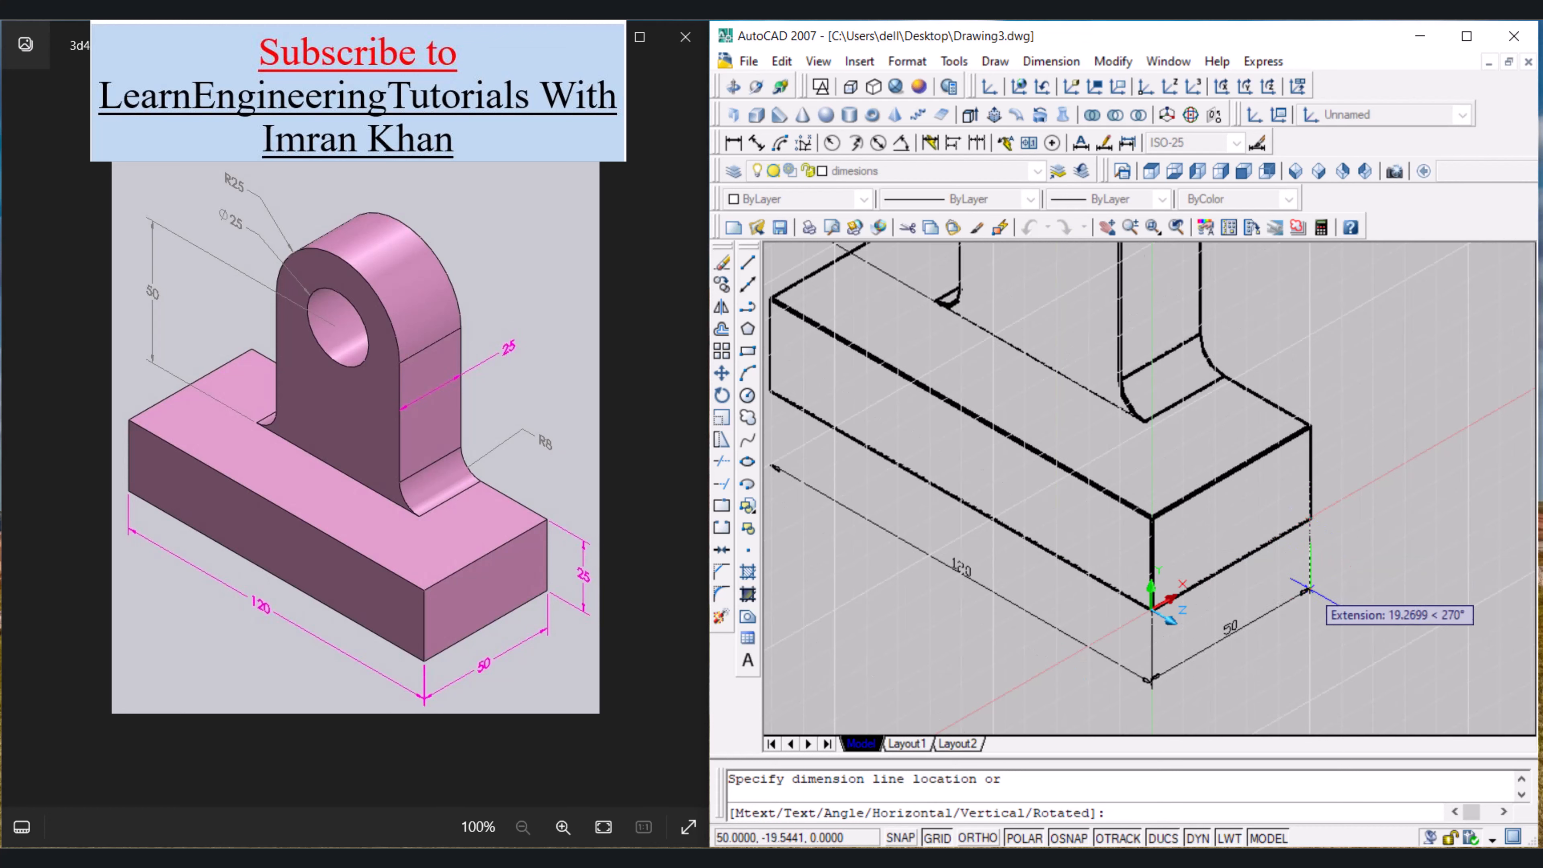
Step: Place the base's width dimension about 19 mm below the end face and align the UCS to the base's long front face
click(1308, 589)
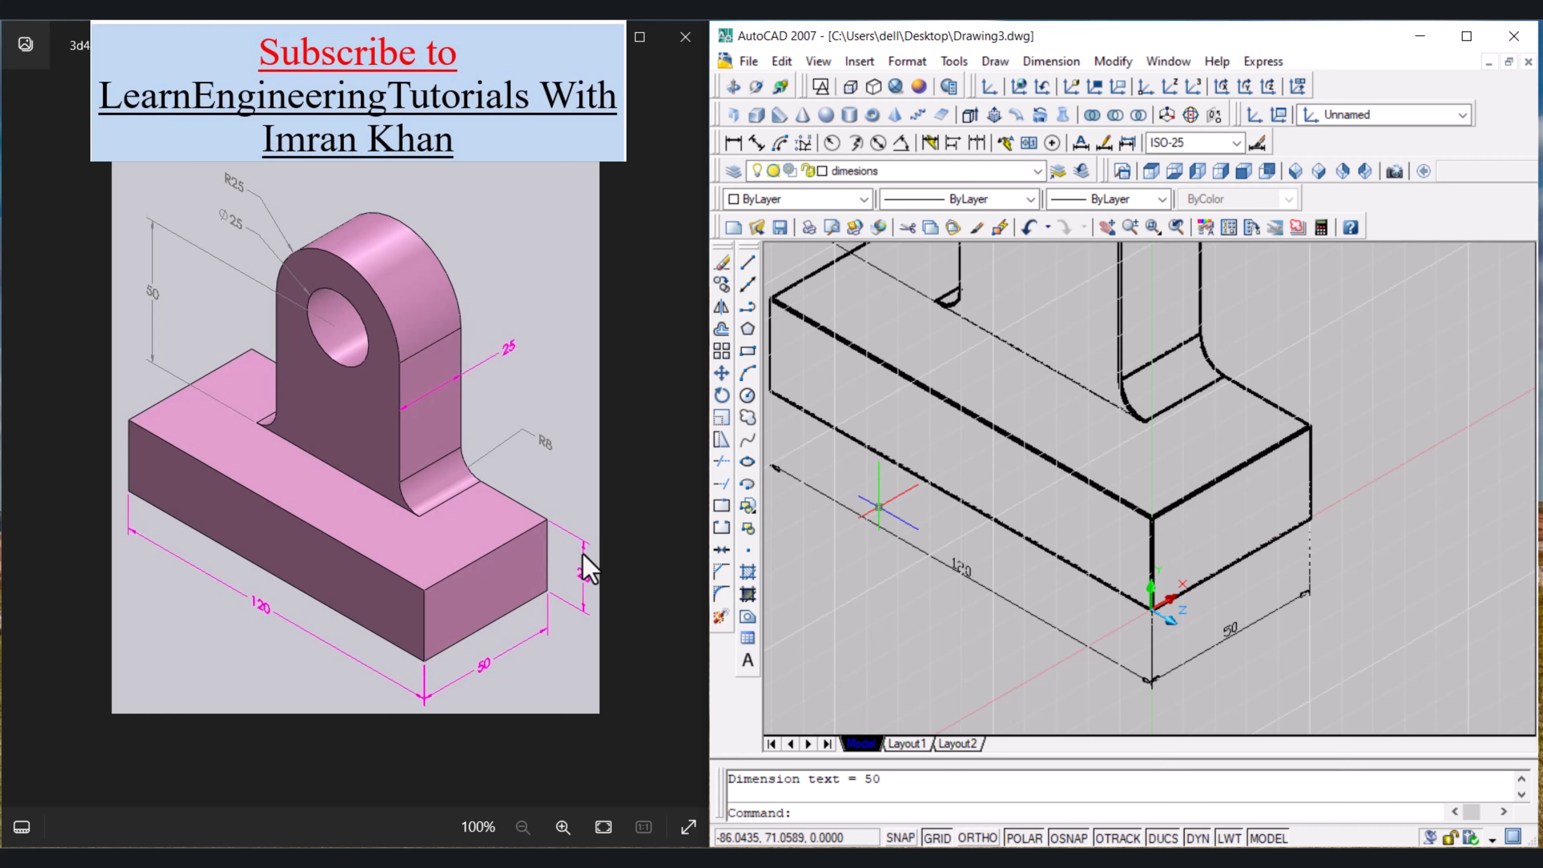
click(1071, 86)
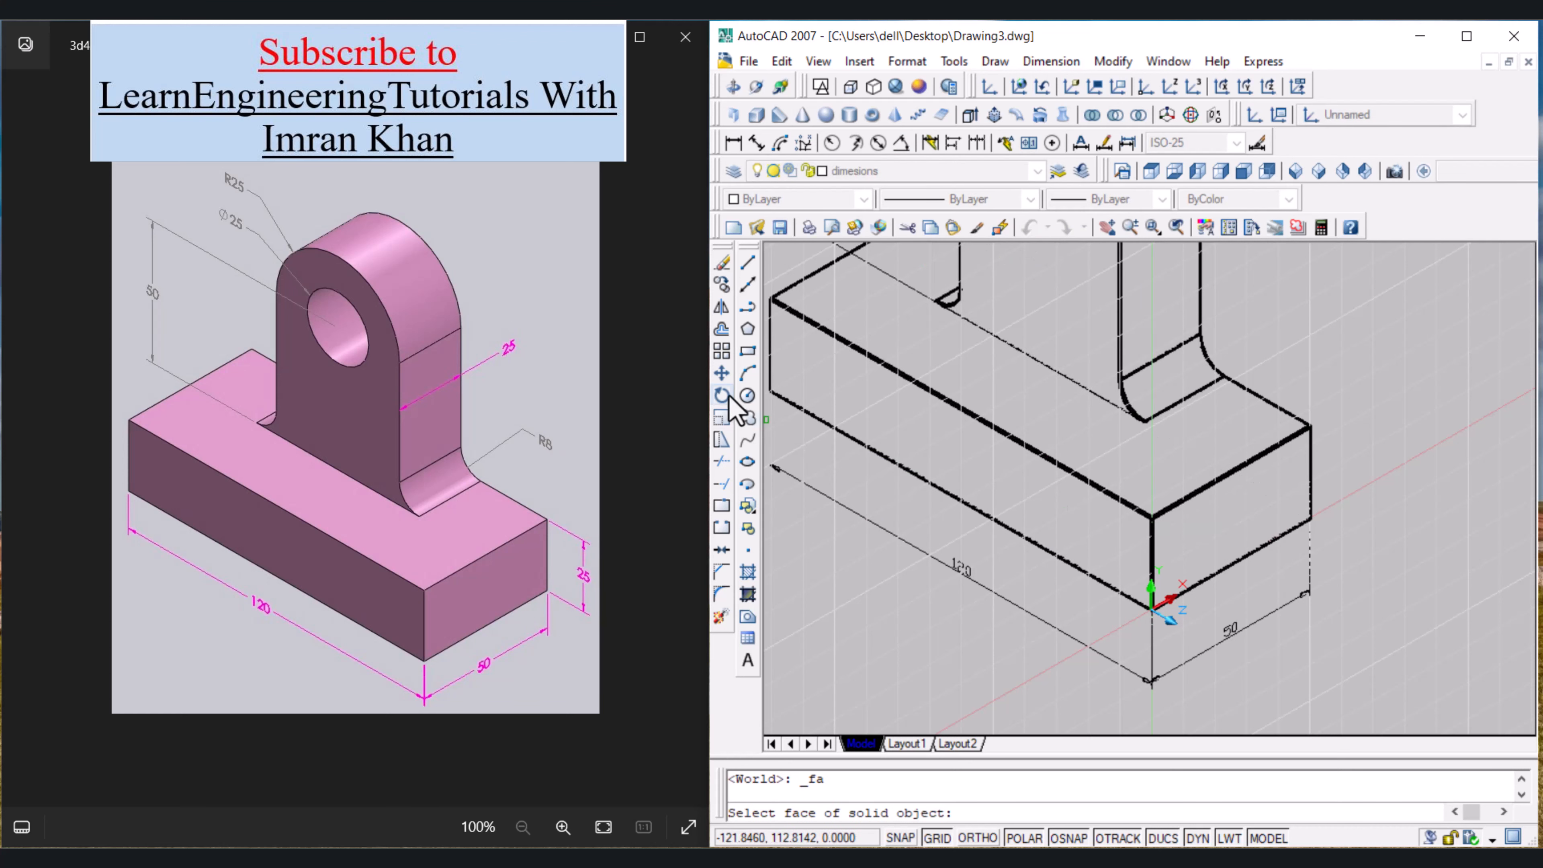
click(804, 395)
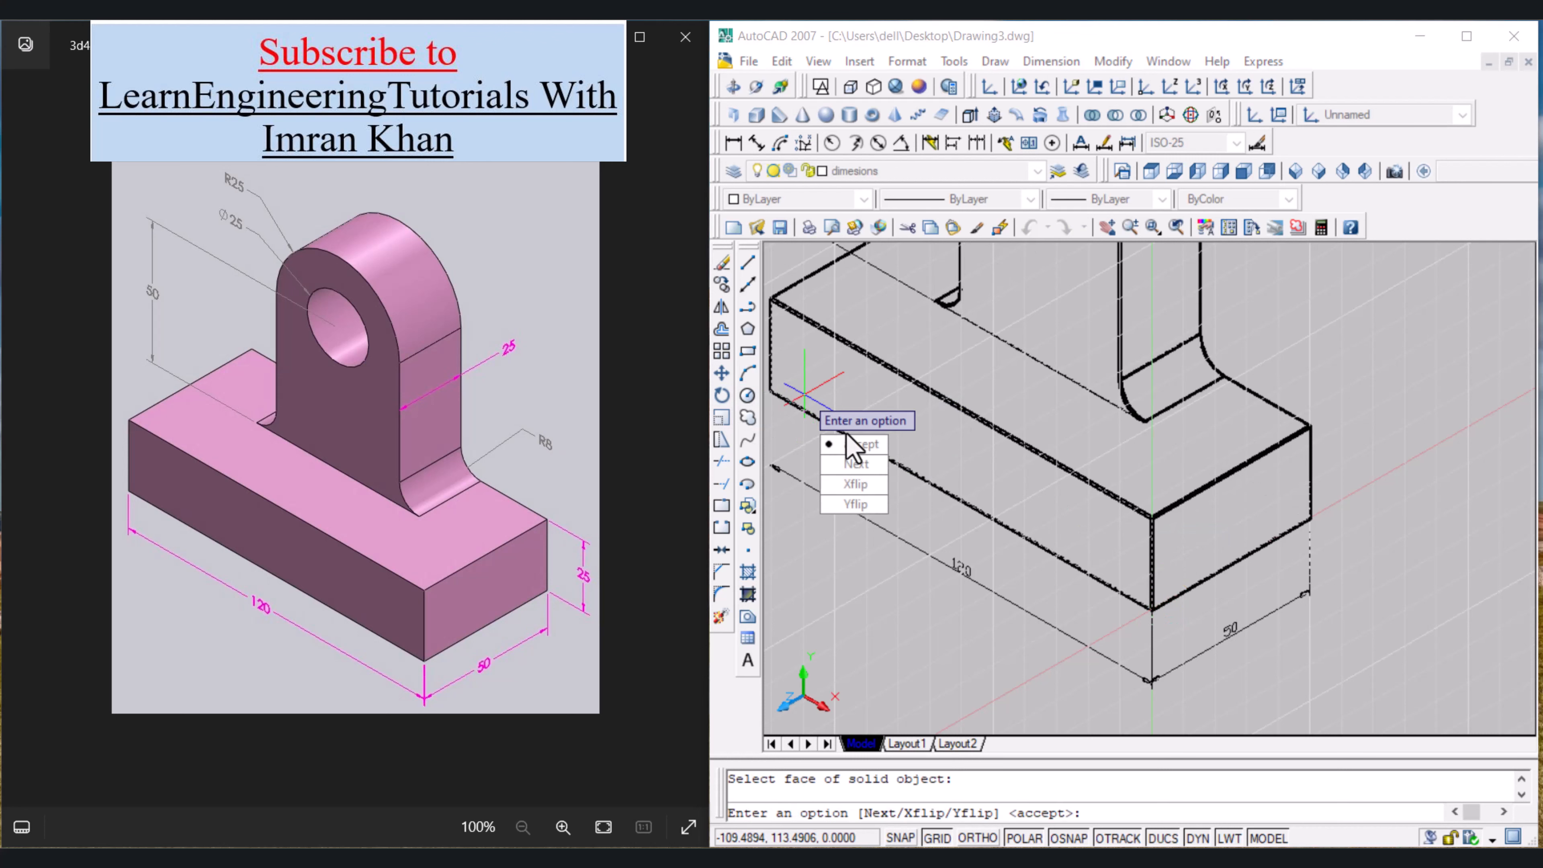
click(853, 445)
Step: Add a linear dimension for the base's height along the vertical edge at the near front corner
scroll(871, 382, down, 2)
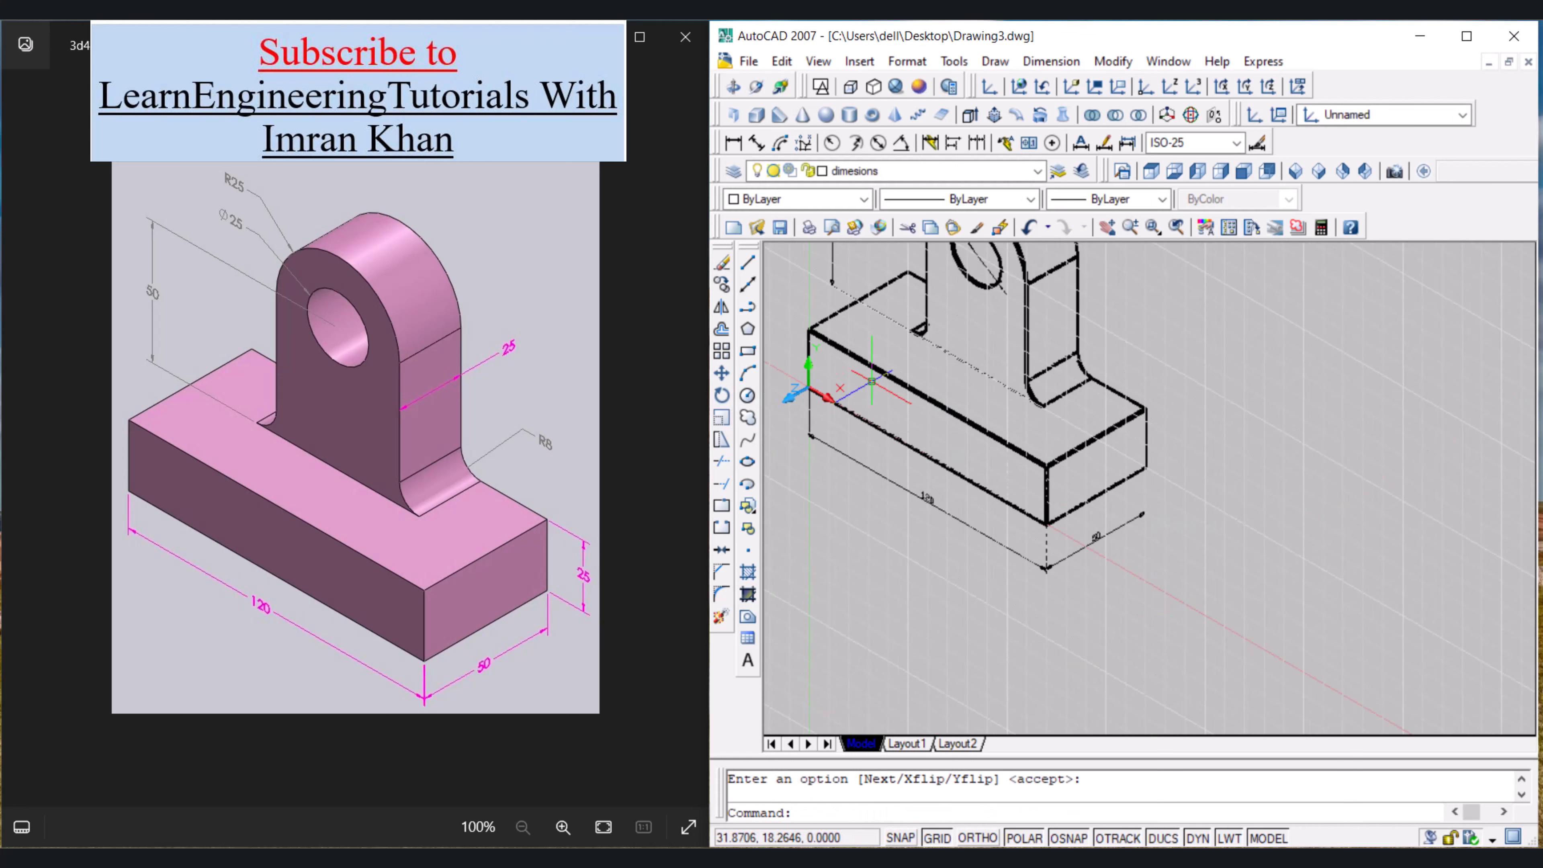
click(735, 144)
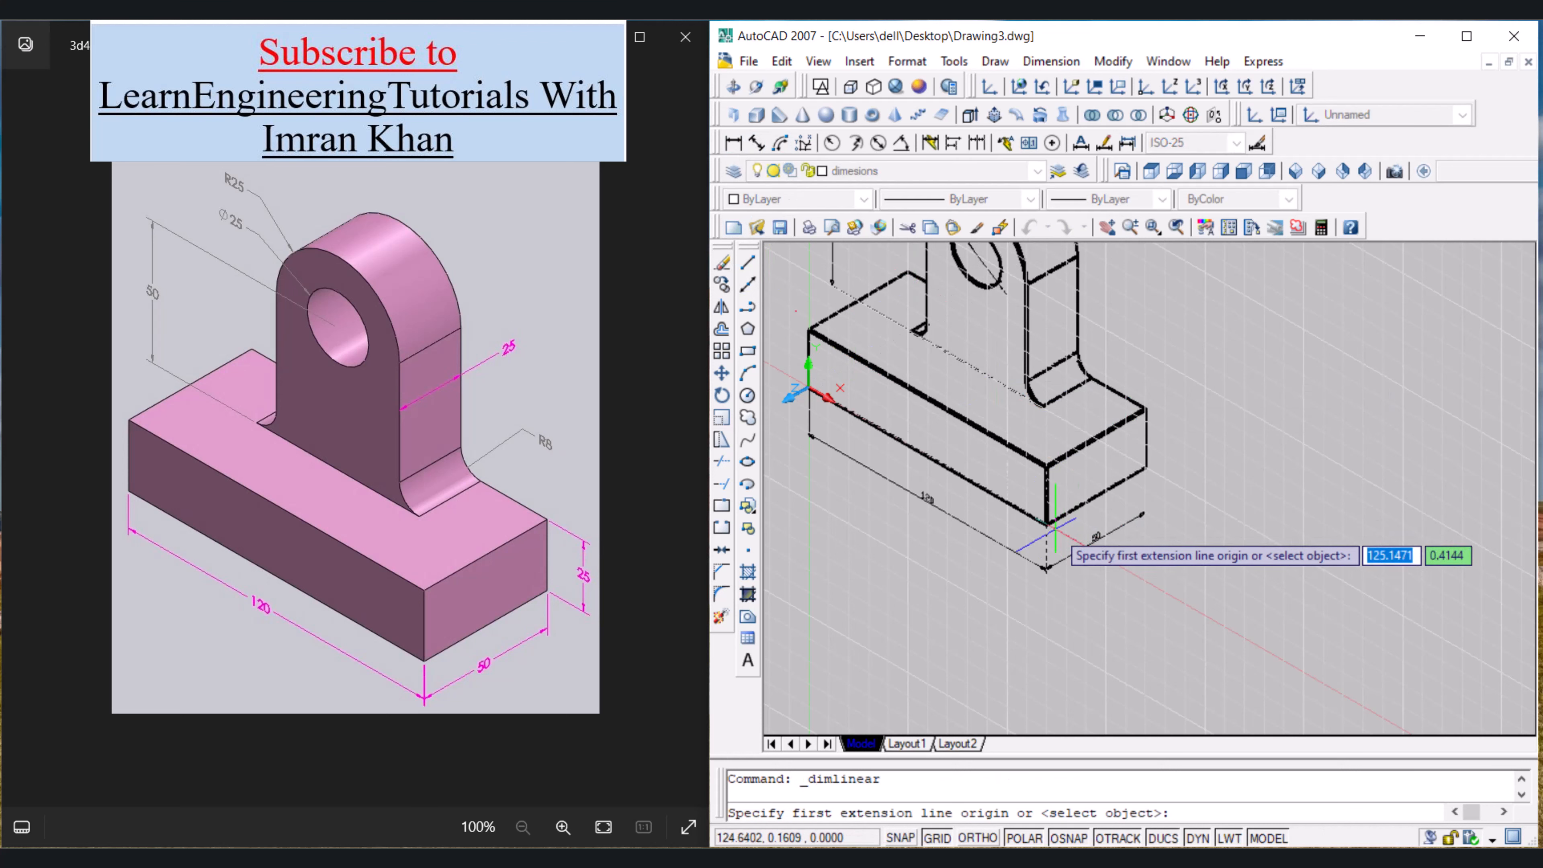
click(1046, 465)
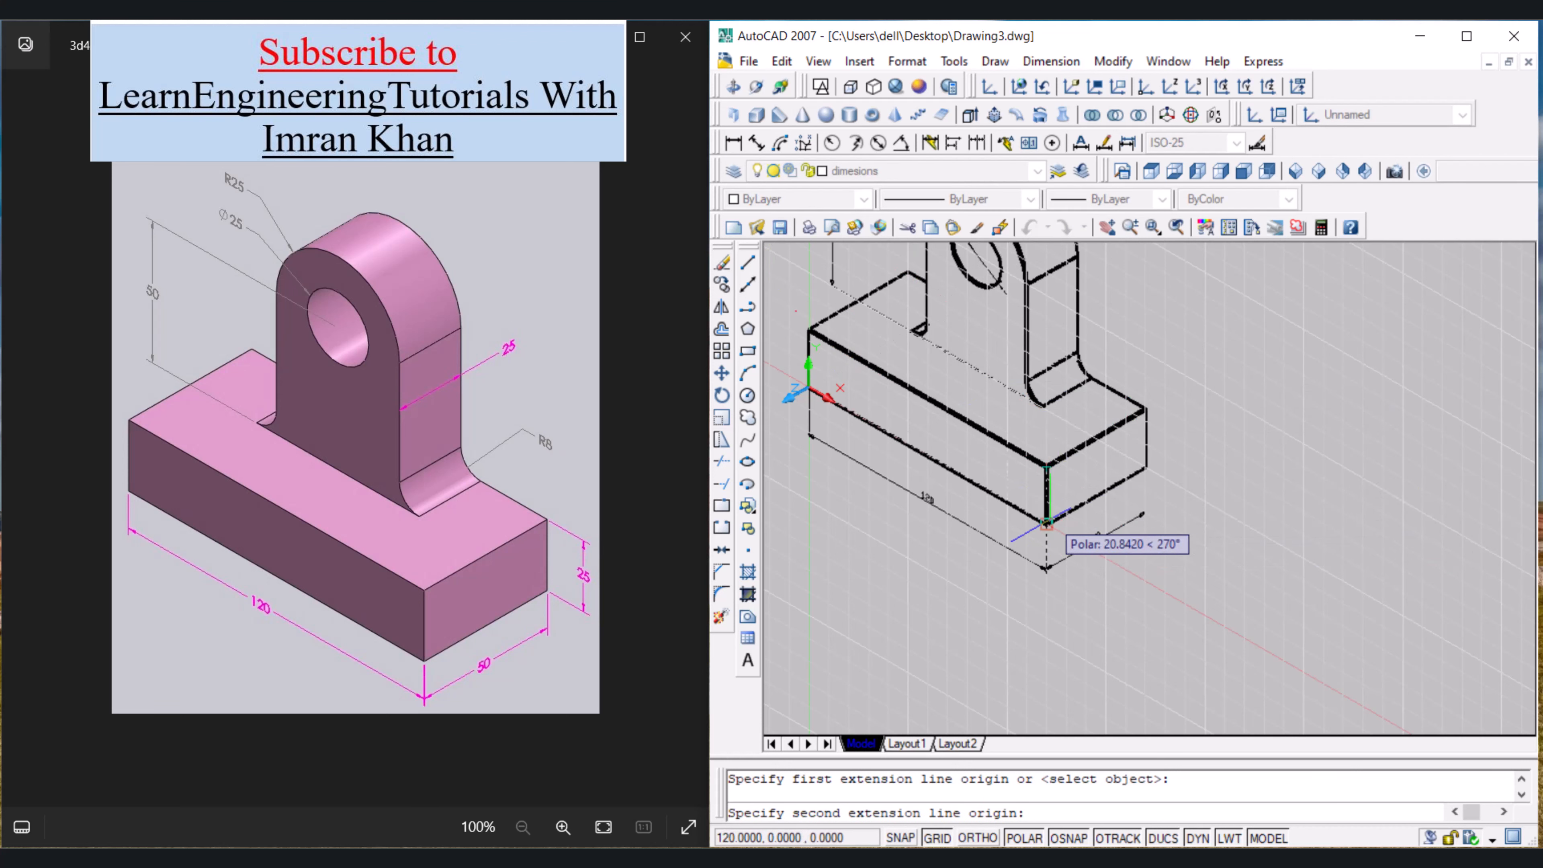
scroll(1047, 521, up, 5)
scroll(1050, 520, up, 2)
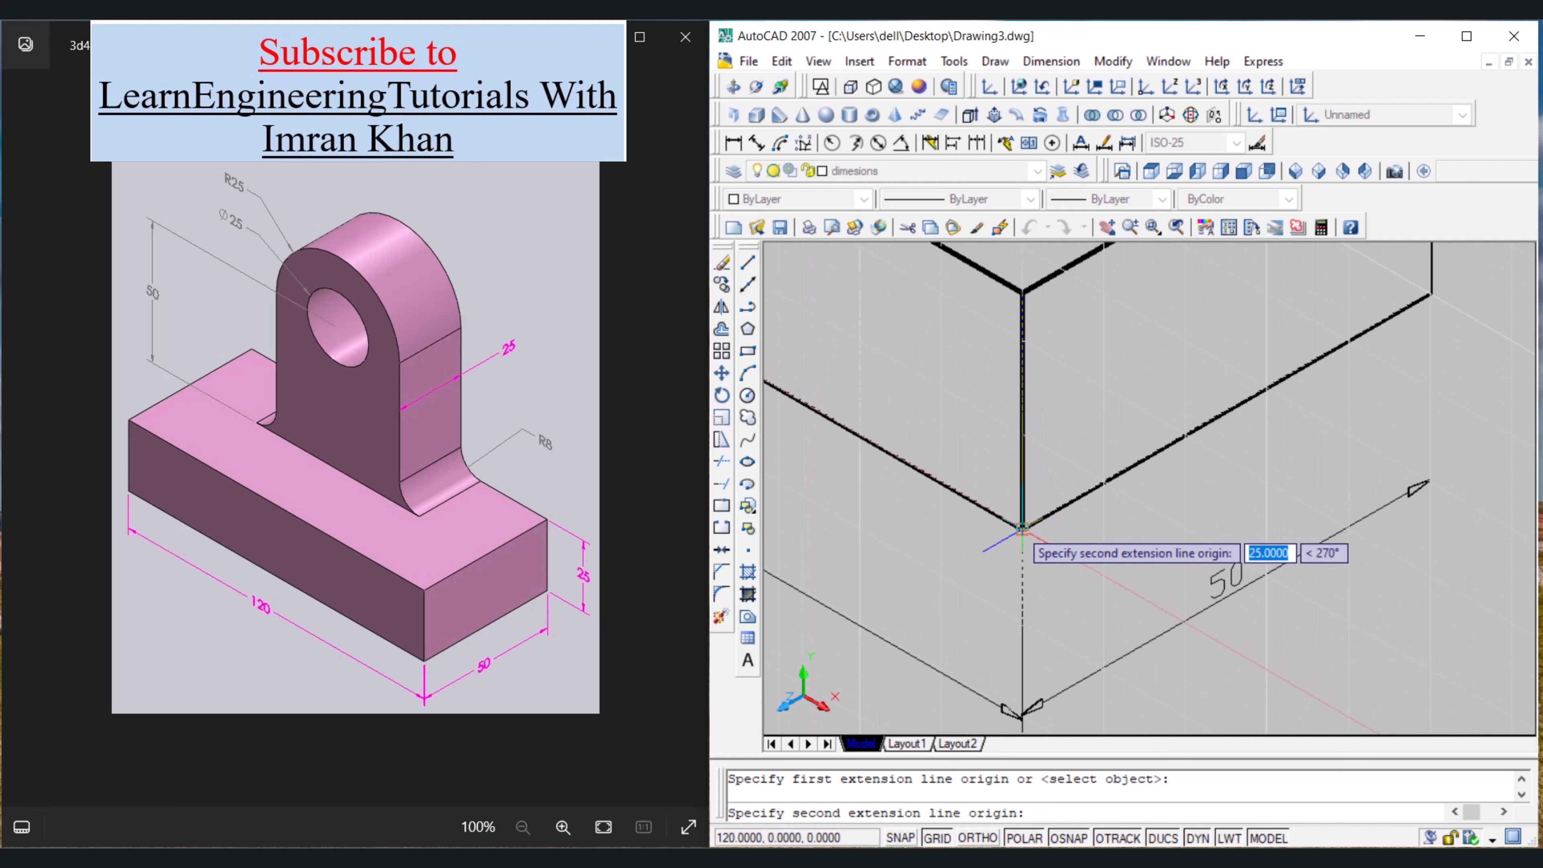
click(1022, 526)
scroll(1026, 529, down, 5)
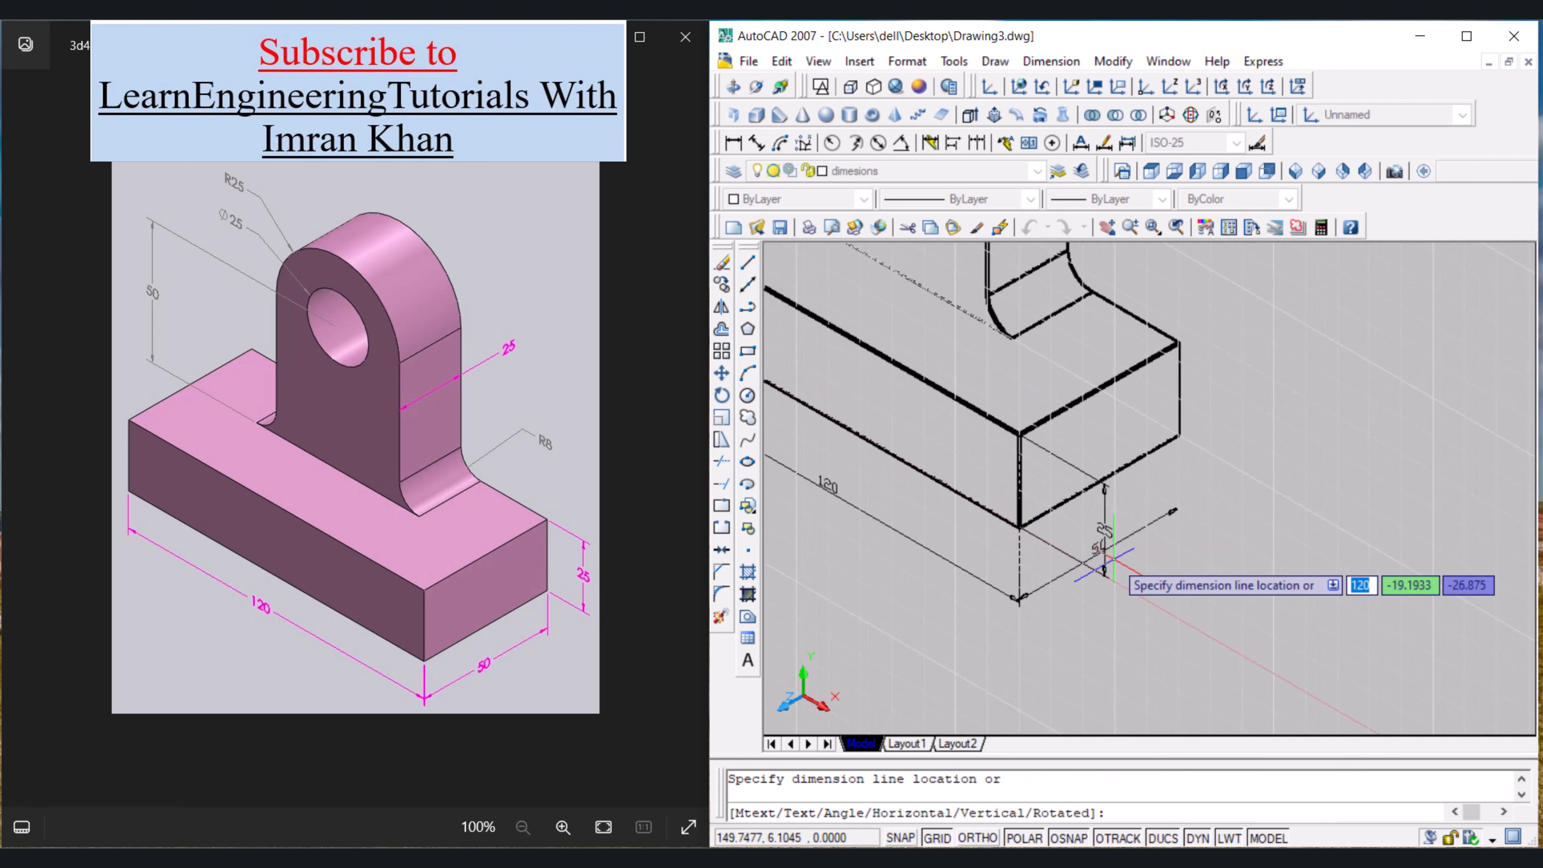
click(1063, 532)
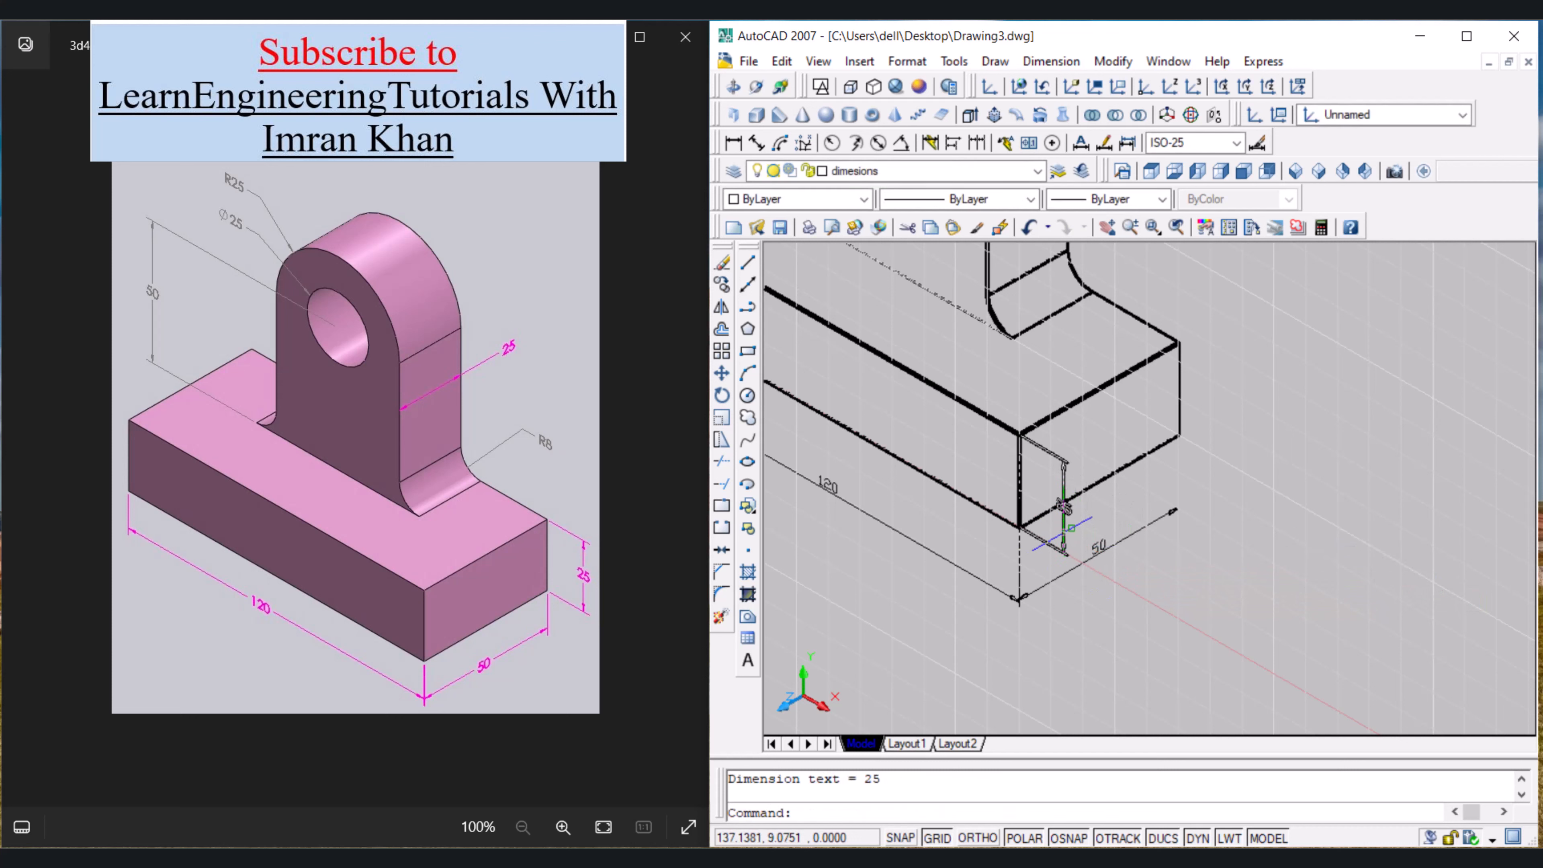
Step: Move the height dimension from the near top corner to the far top corner of the base's end face
click(1063, 508)
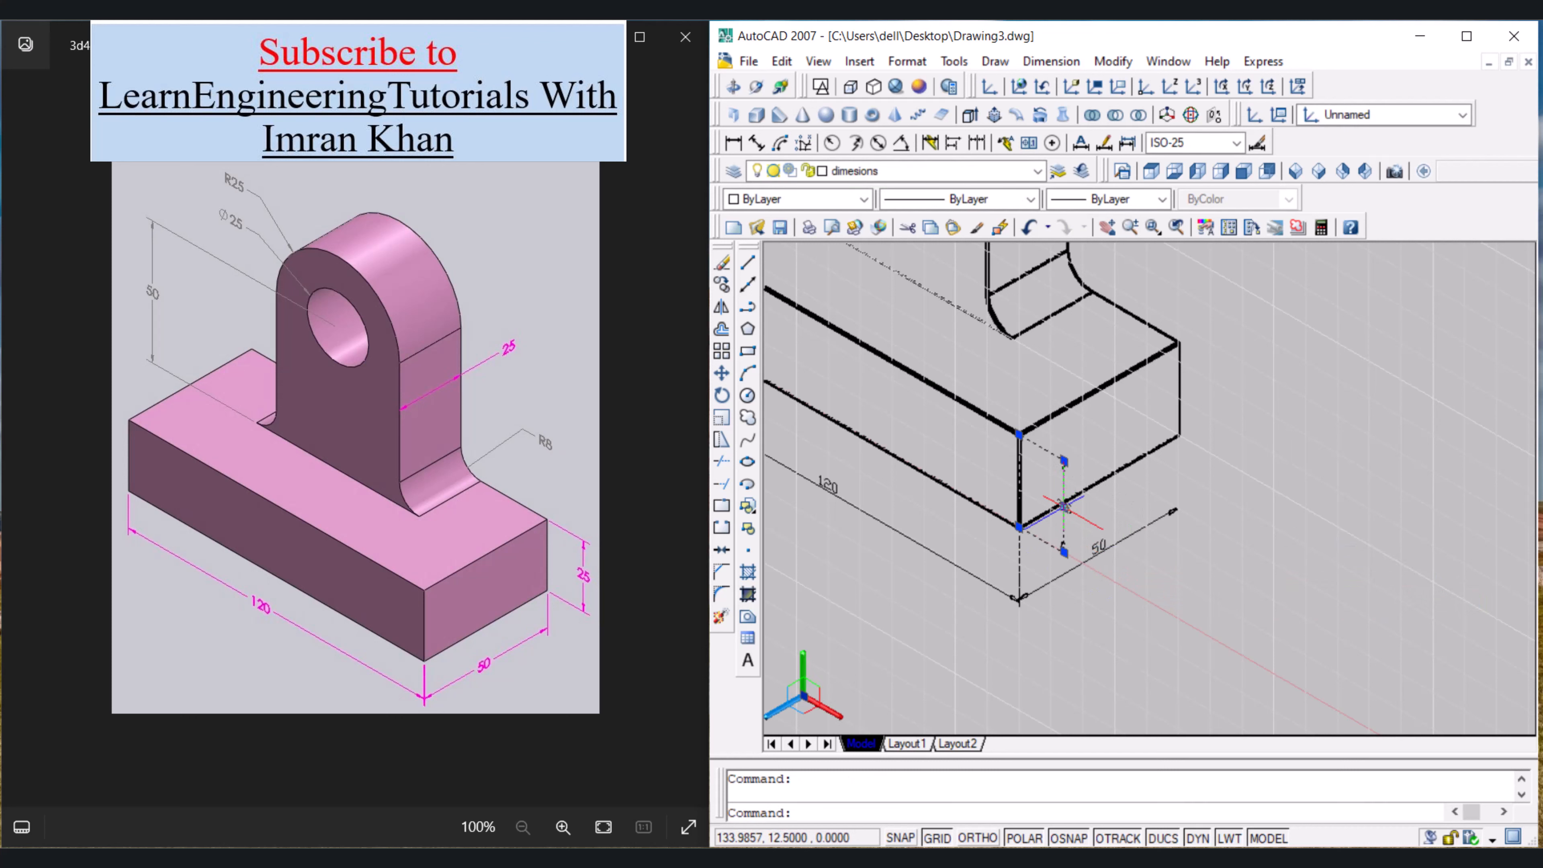
click(722, 373)
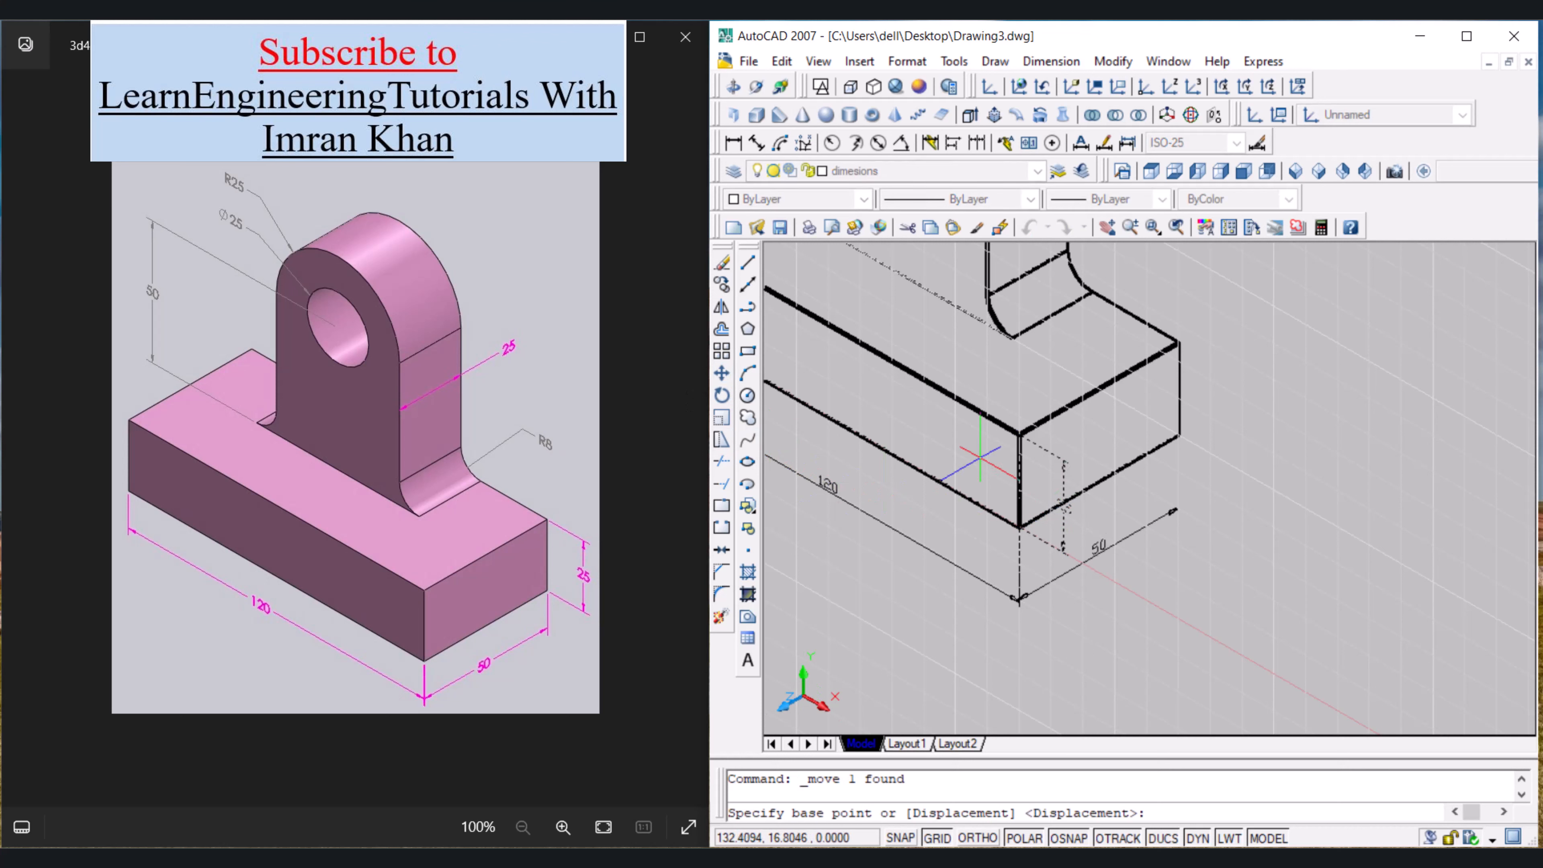
scroll(980, 414, up, 4)
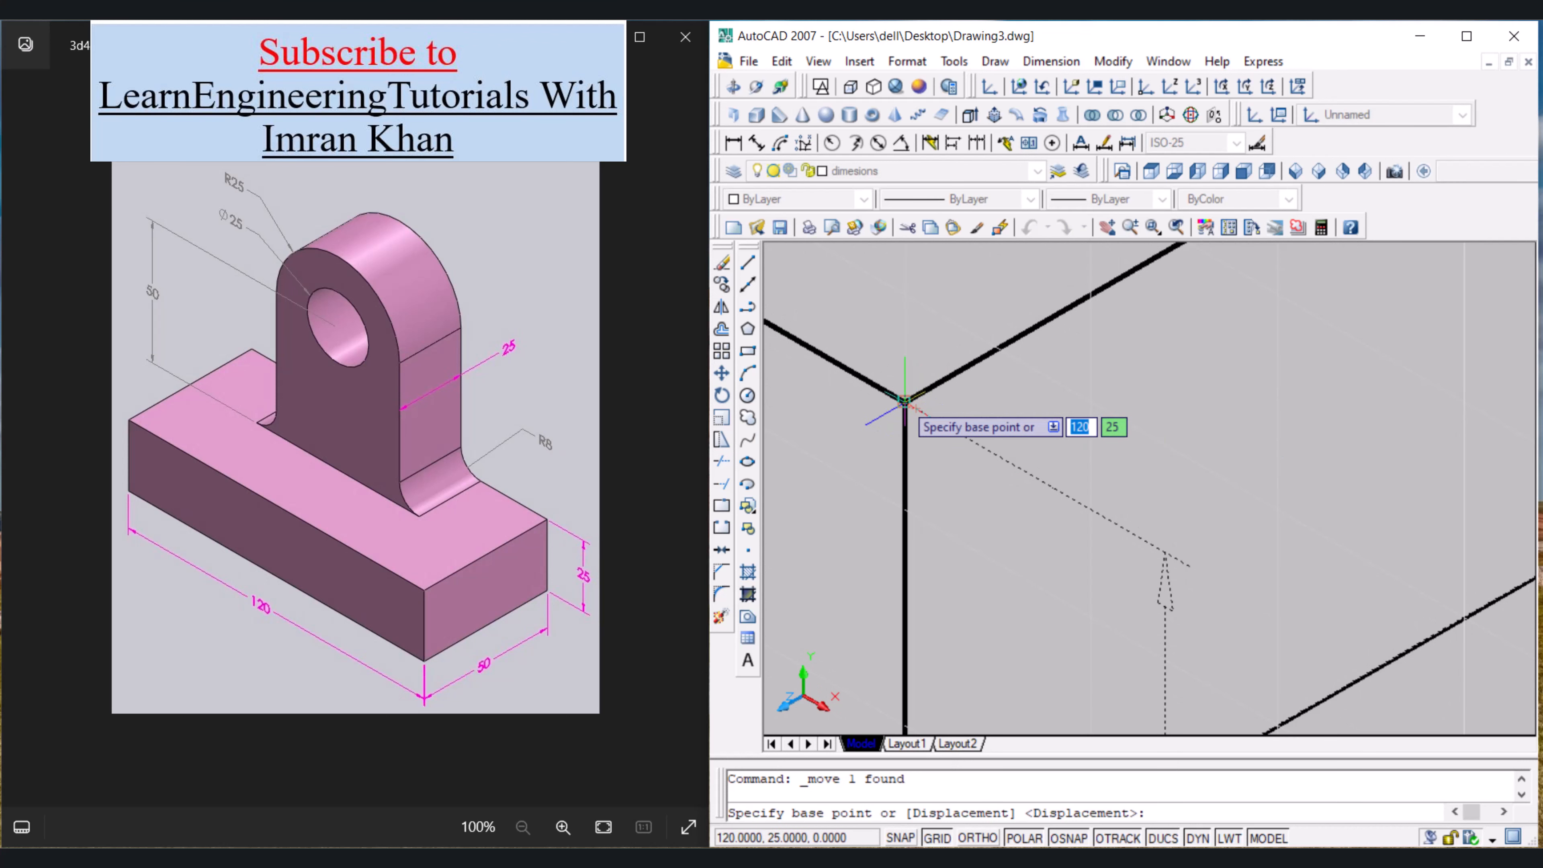
click(905, 401)
scroll(911, 414, down, 4)
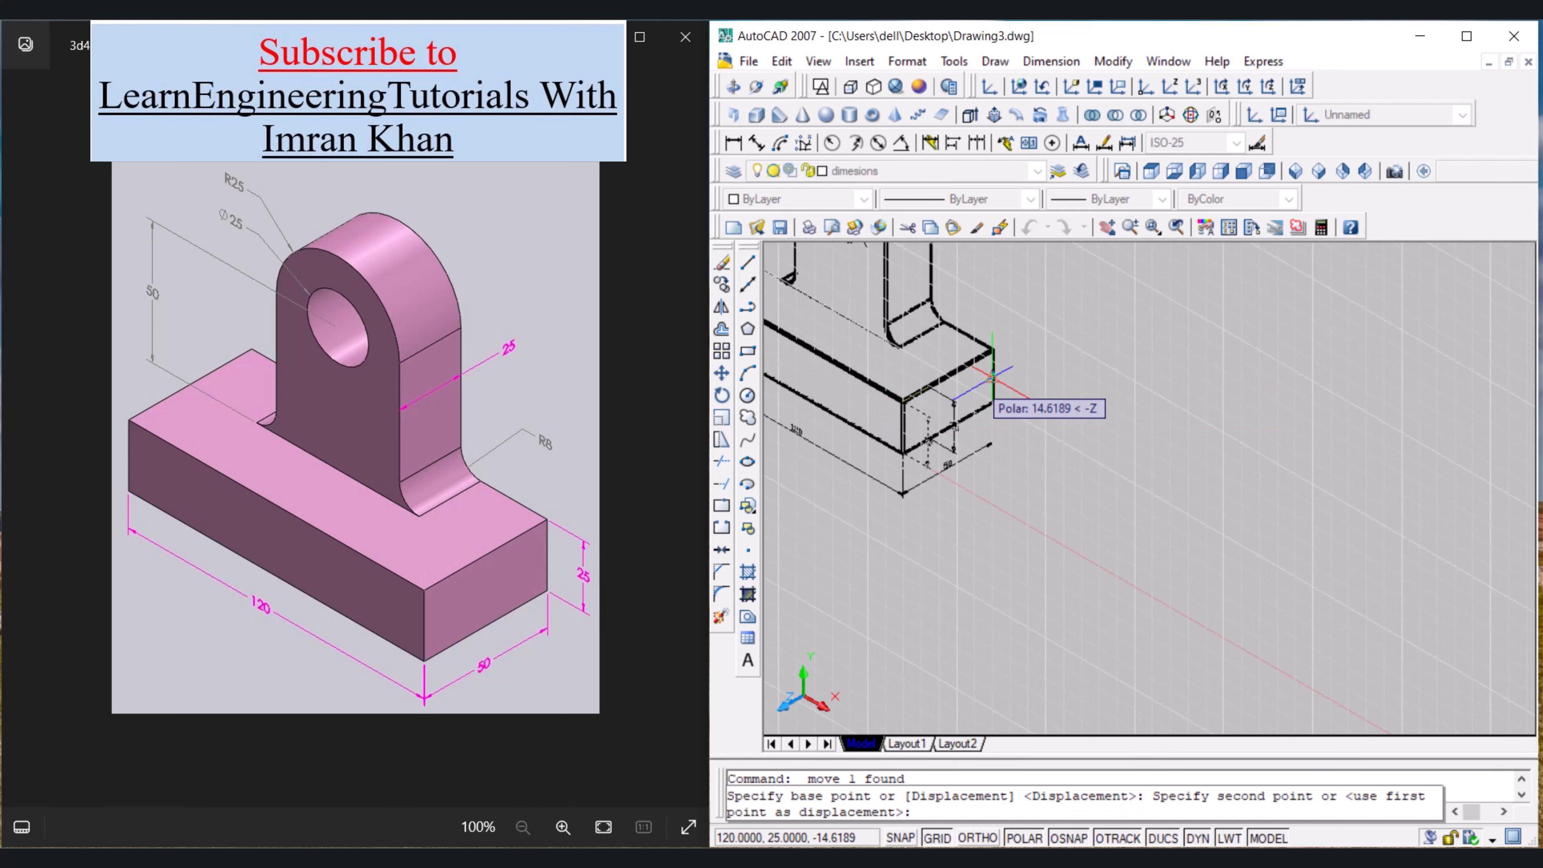
scroll(1006, 359, up, 3)
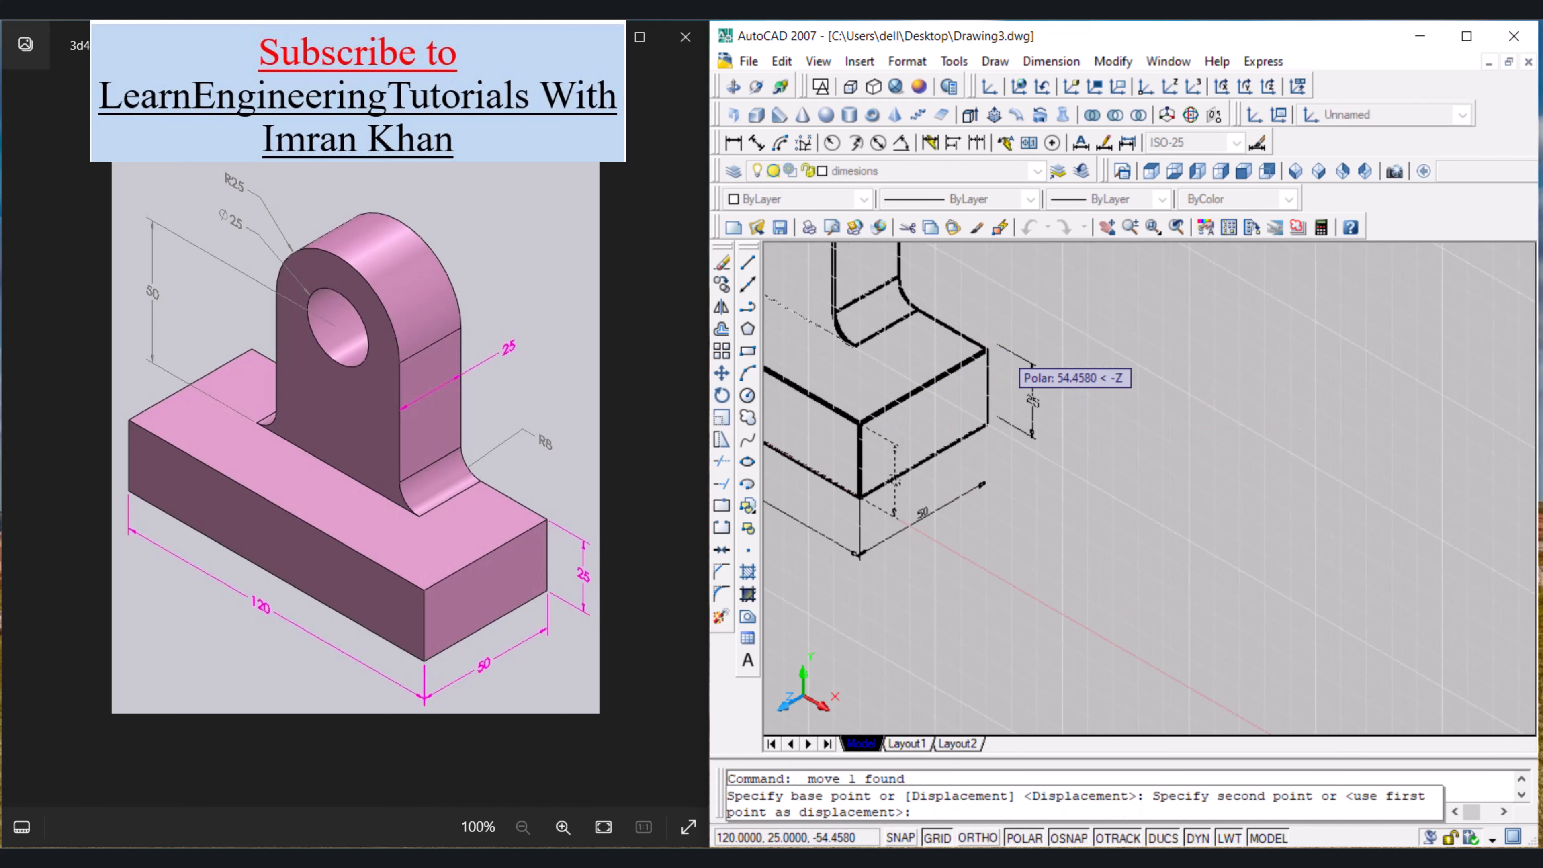
click(976, 351)
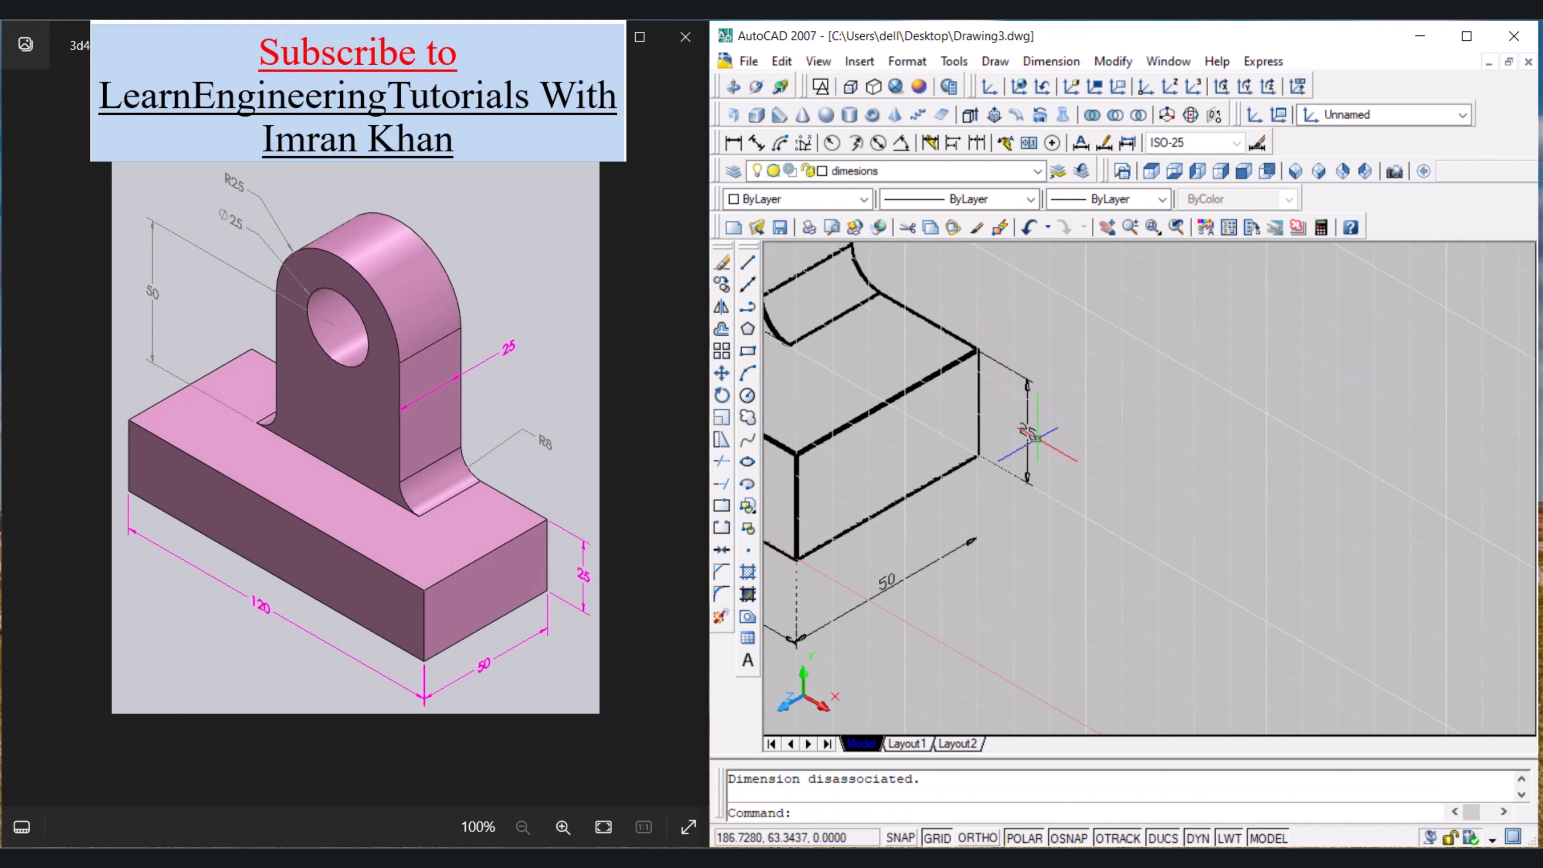
scroll(1057, 424, down, 3)
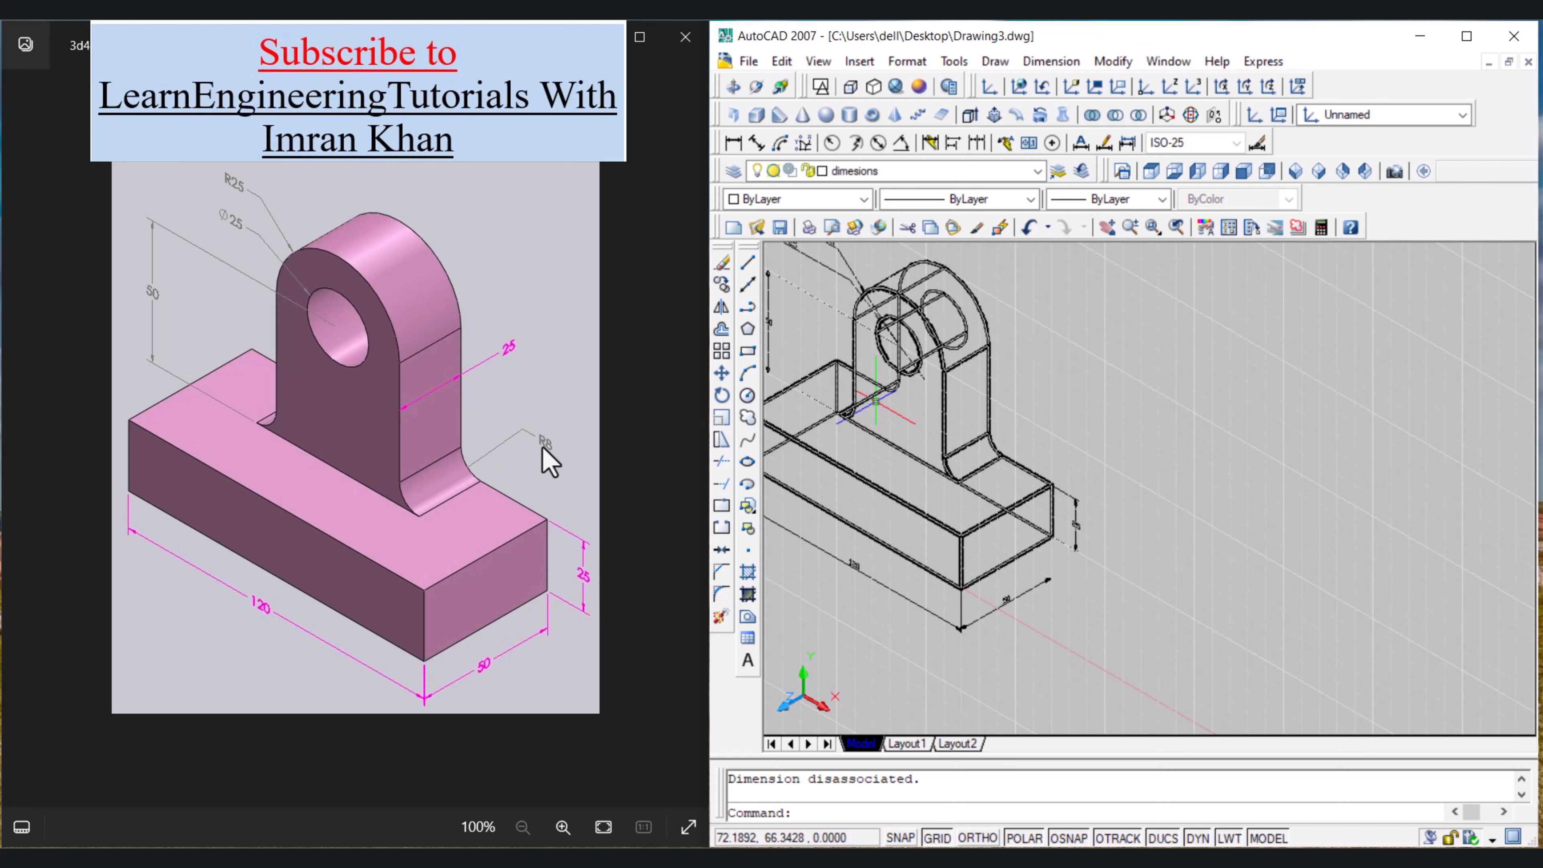
scroll(922, 315, up, 5)
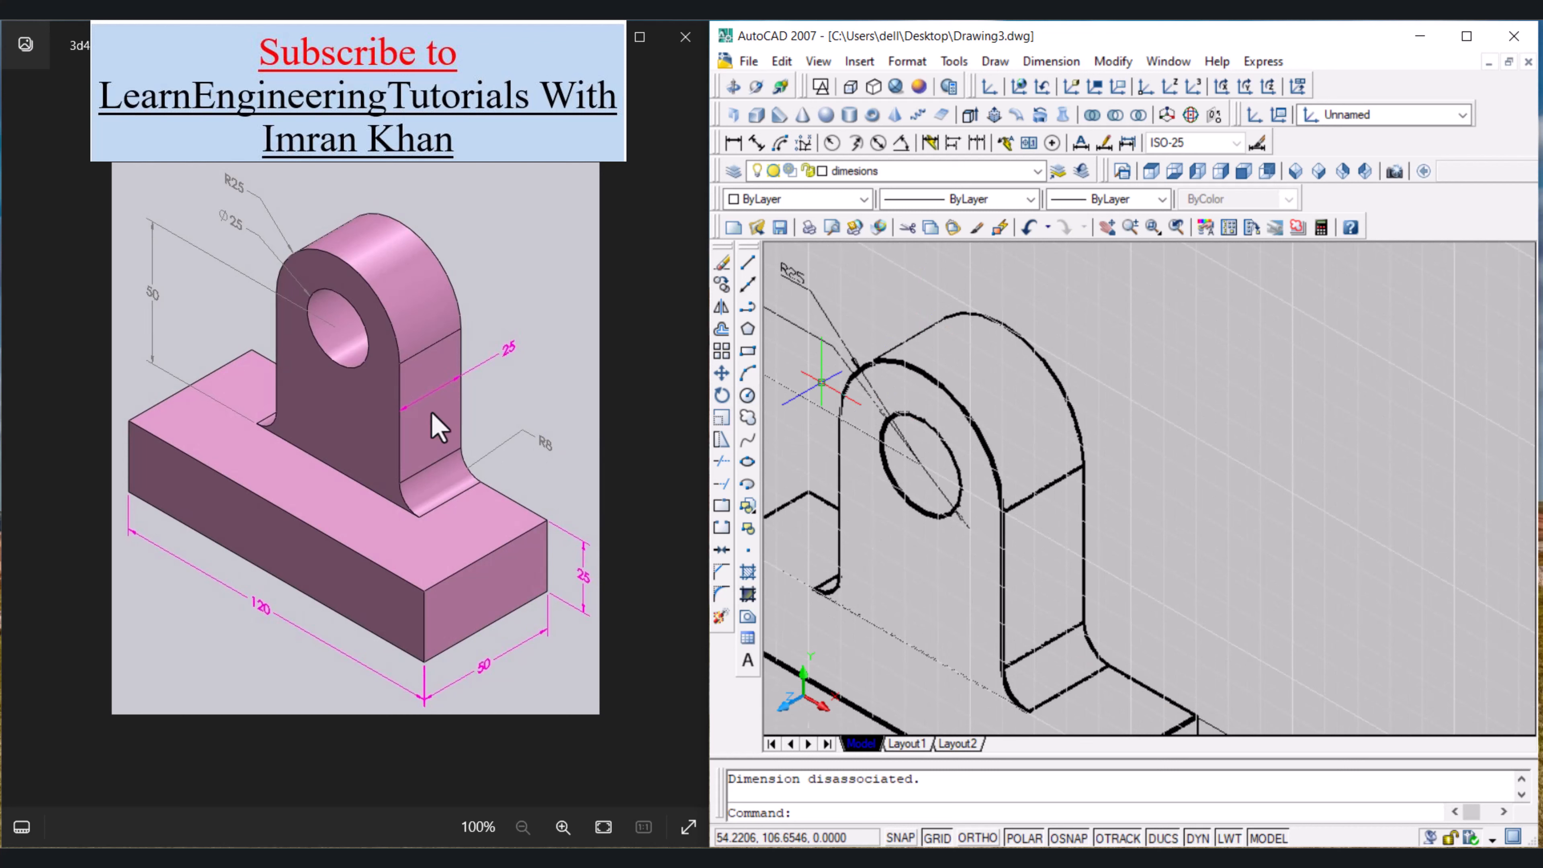
click(1080, 91)
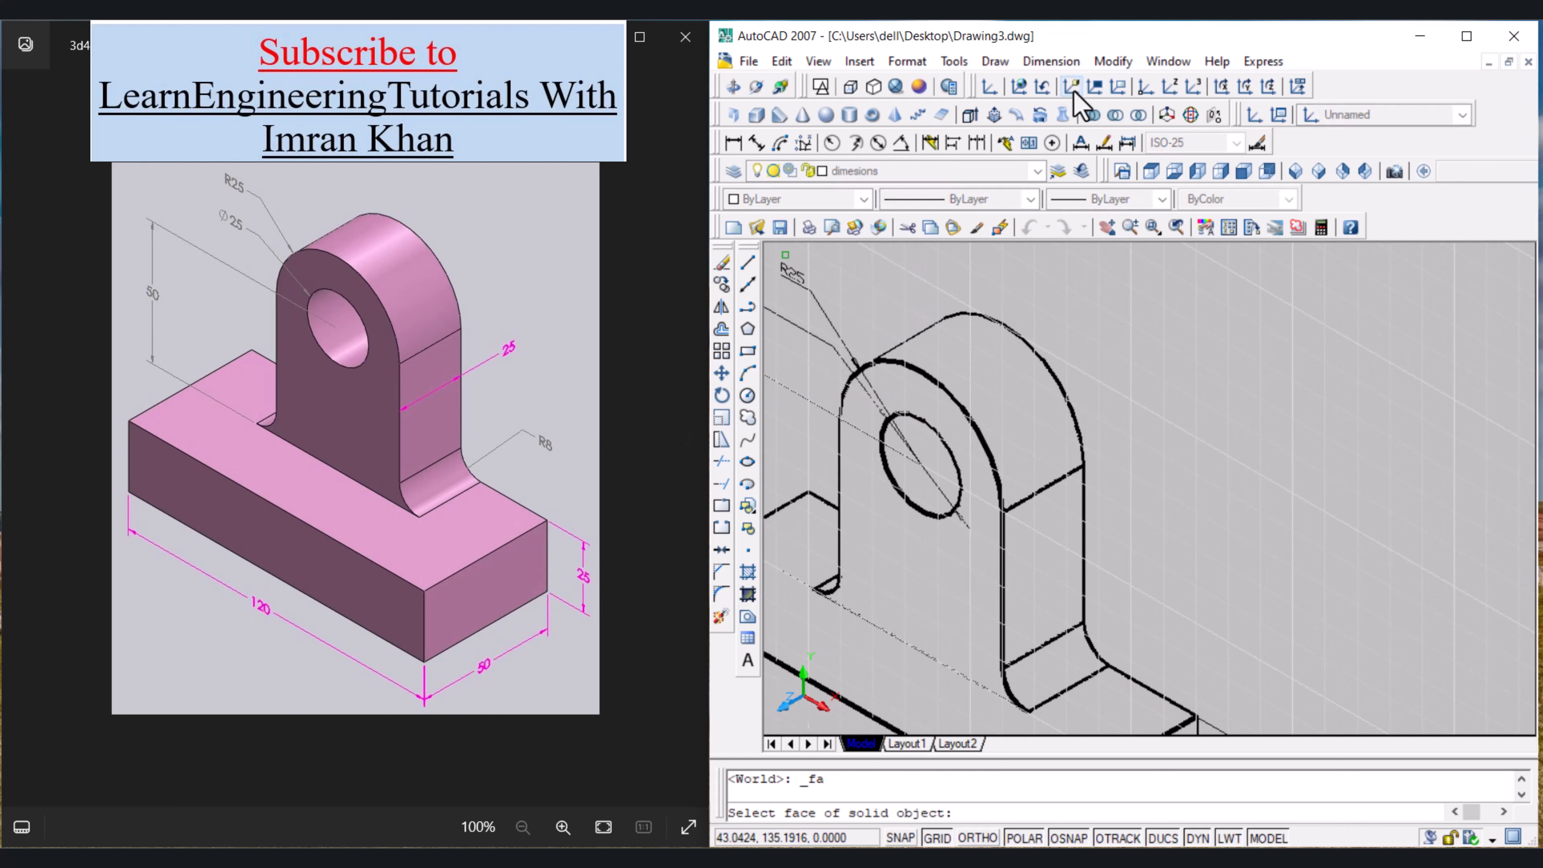
click(1044, 540)
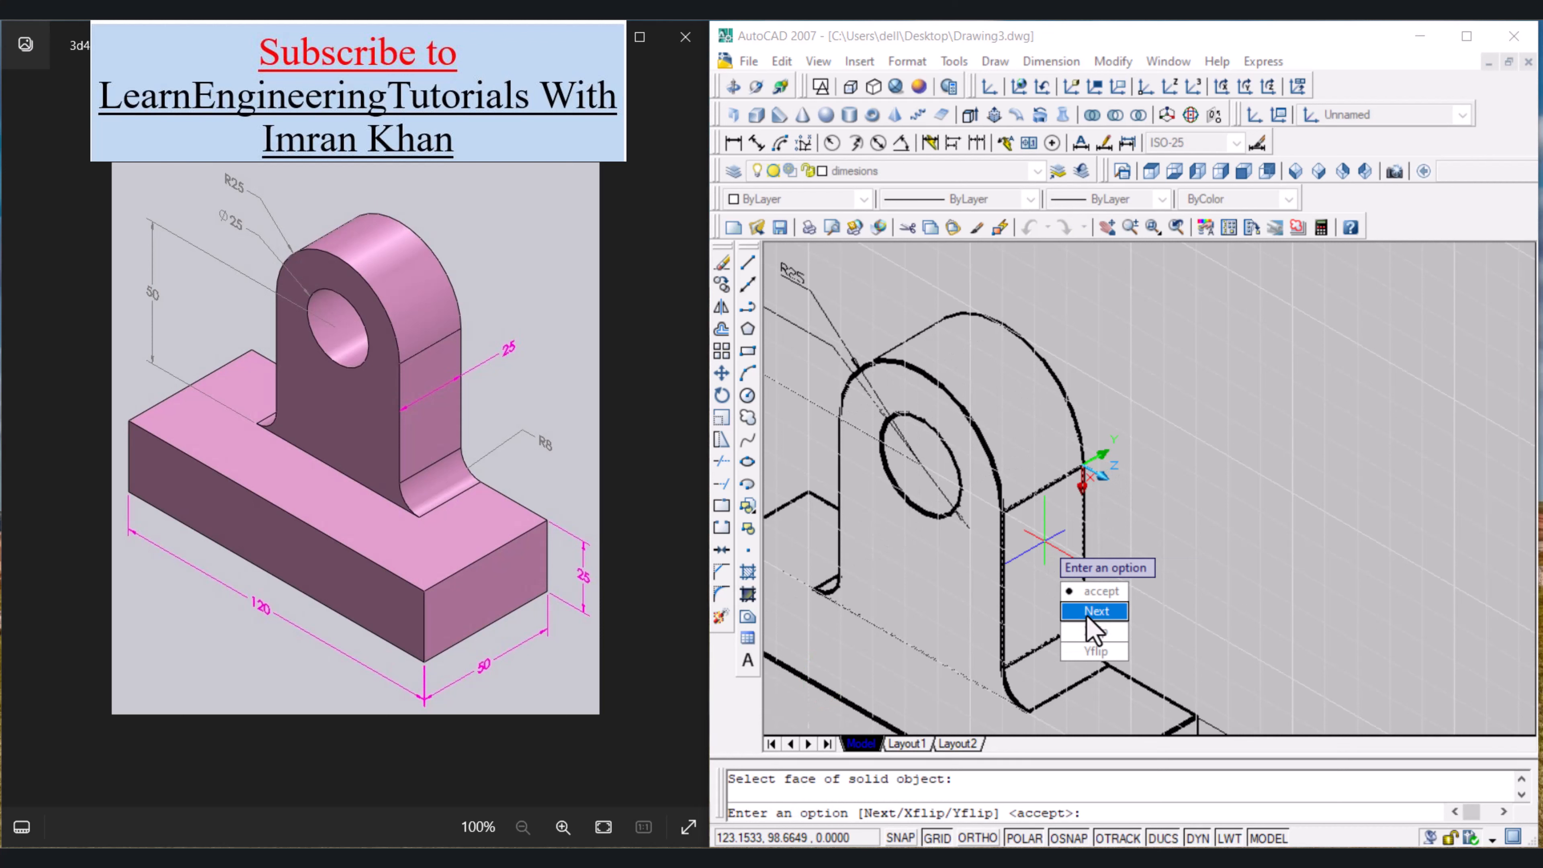
key(Escape)
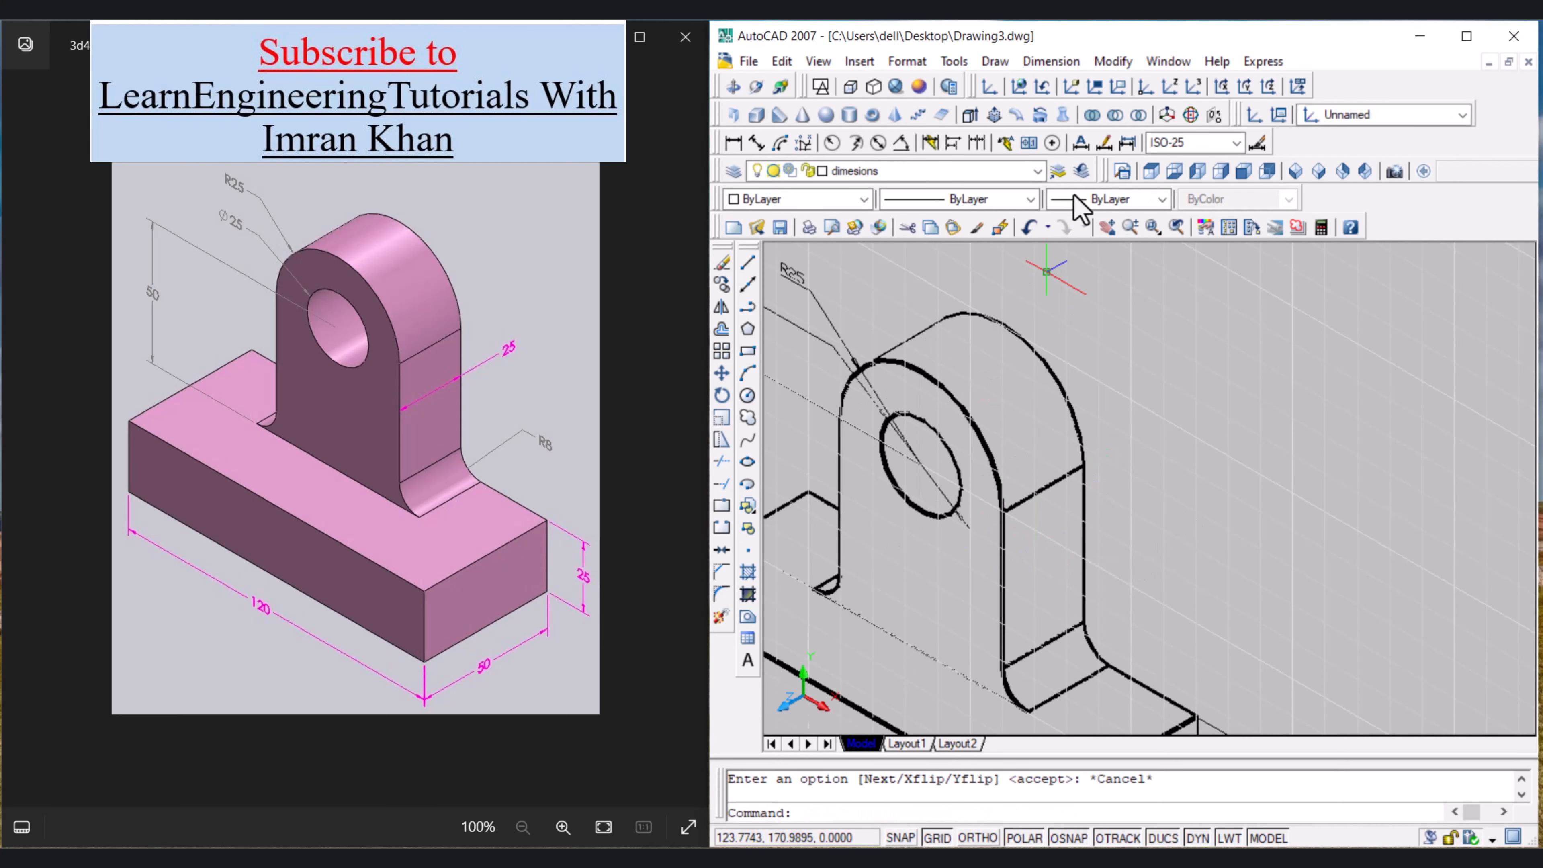
Step: Align the UCS to the flat side face of the upright, with its origin at the face's lower front corner
click(1067, 88)
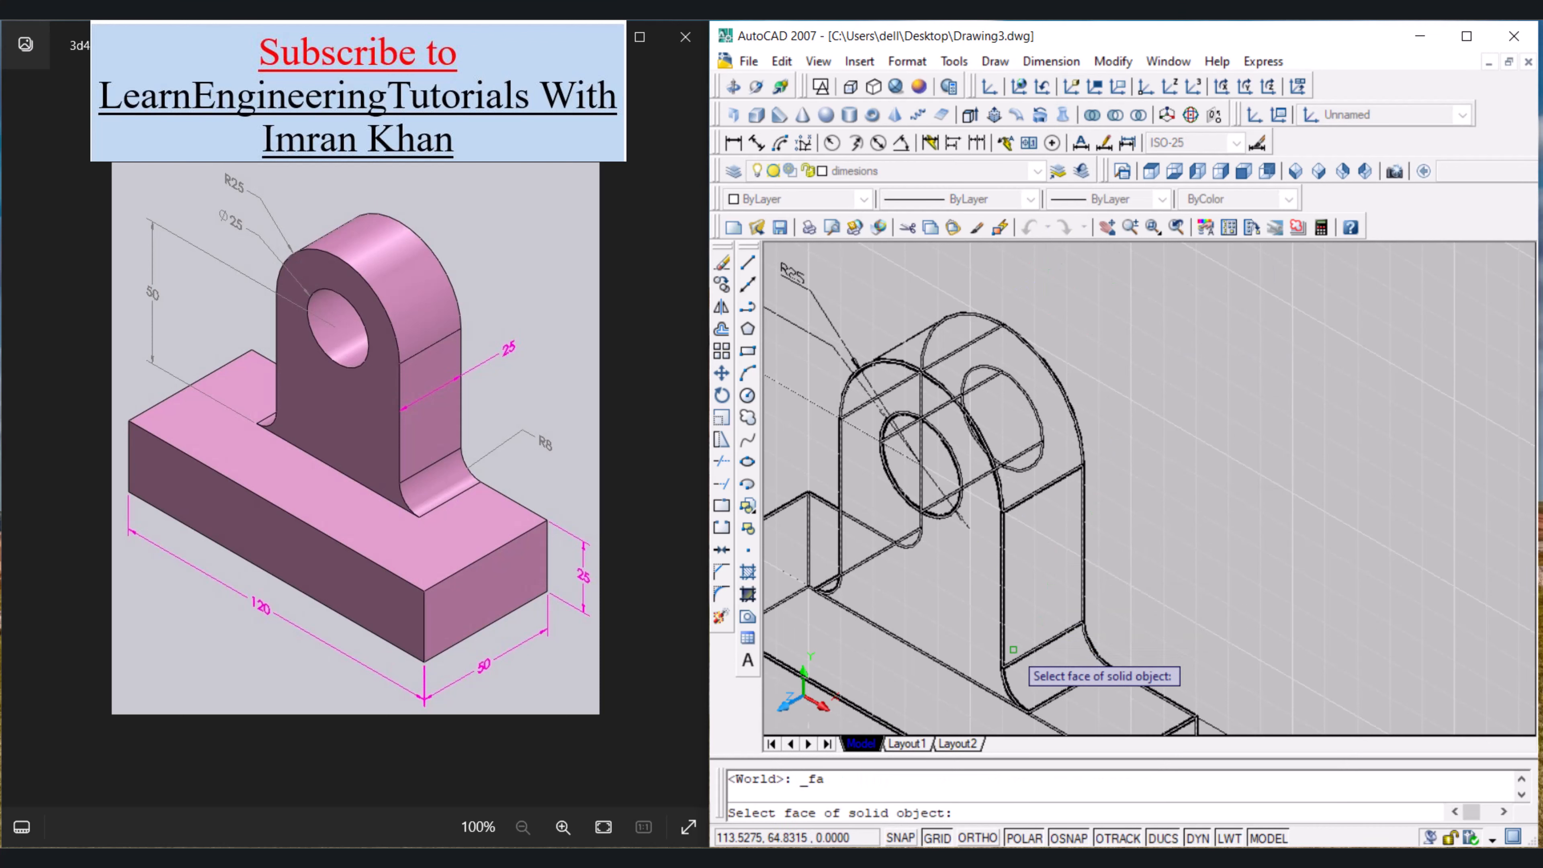
click(1012, 649)
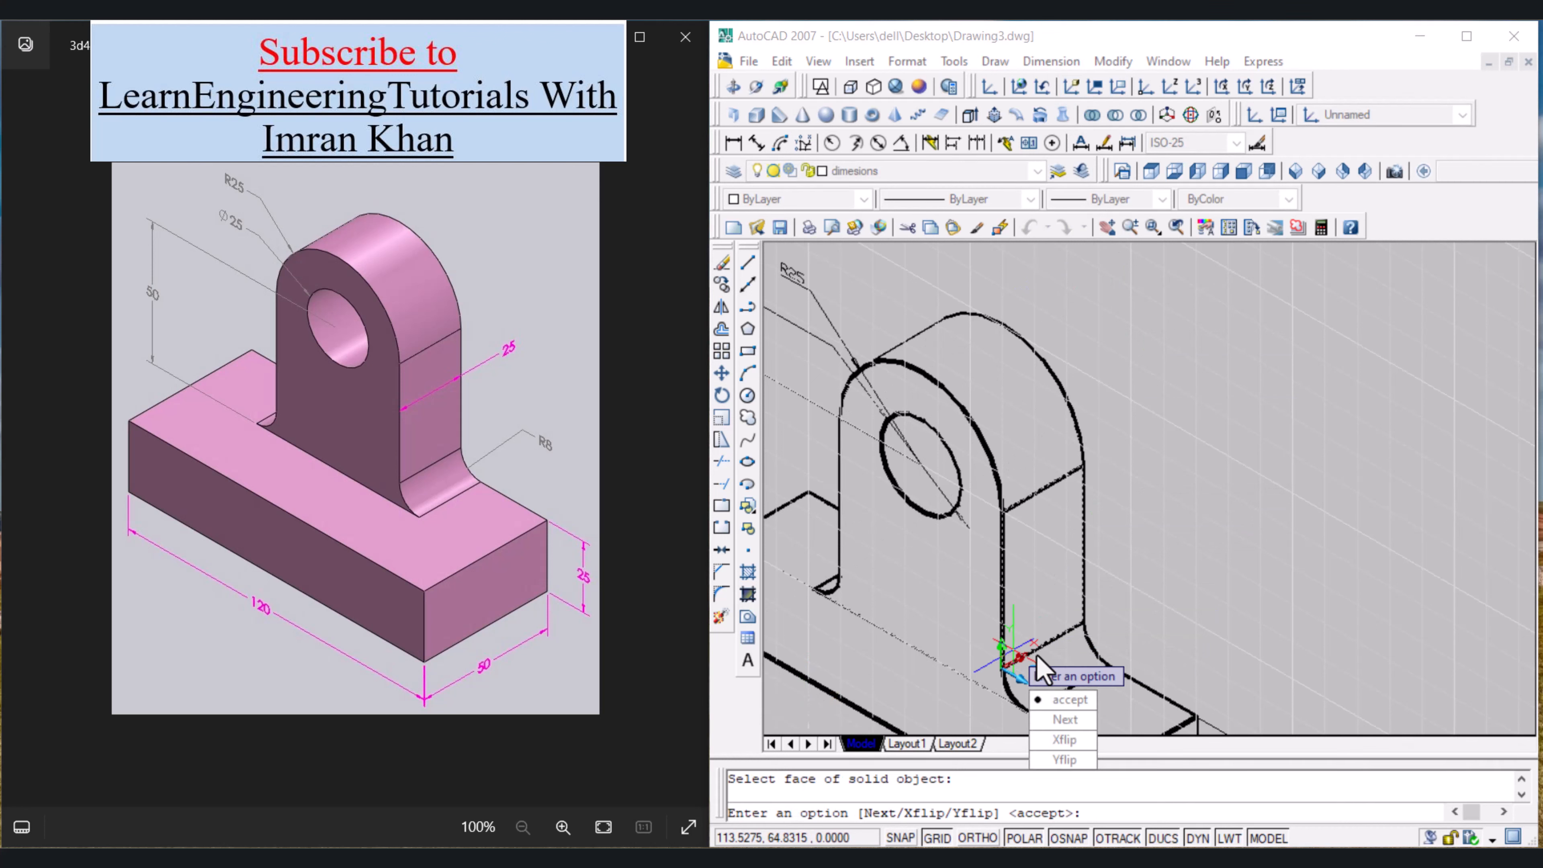
click(1069, 700)
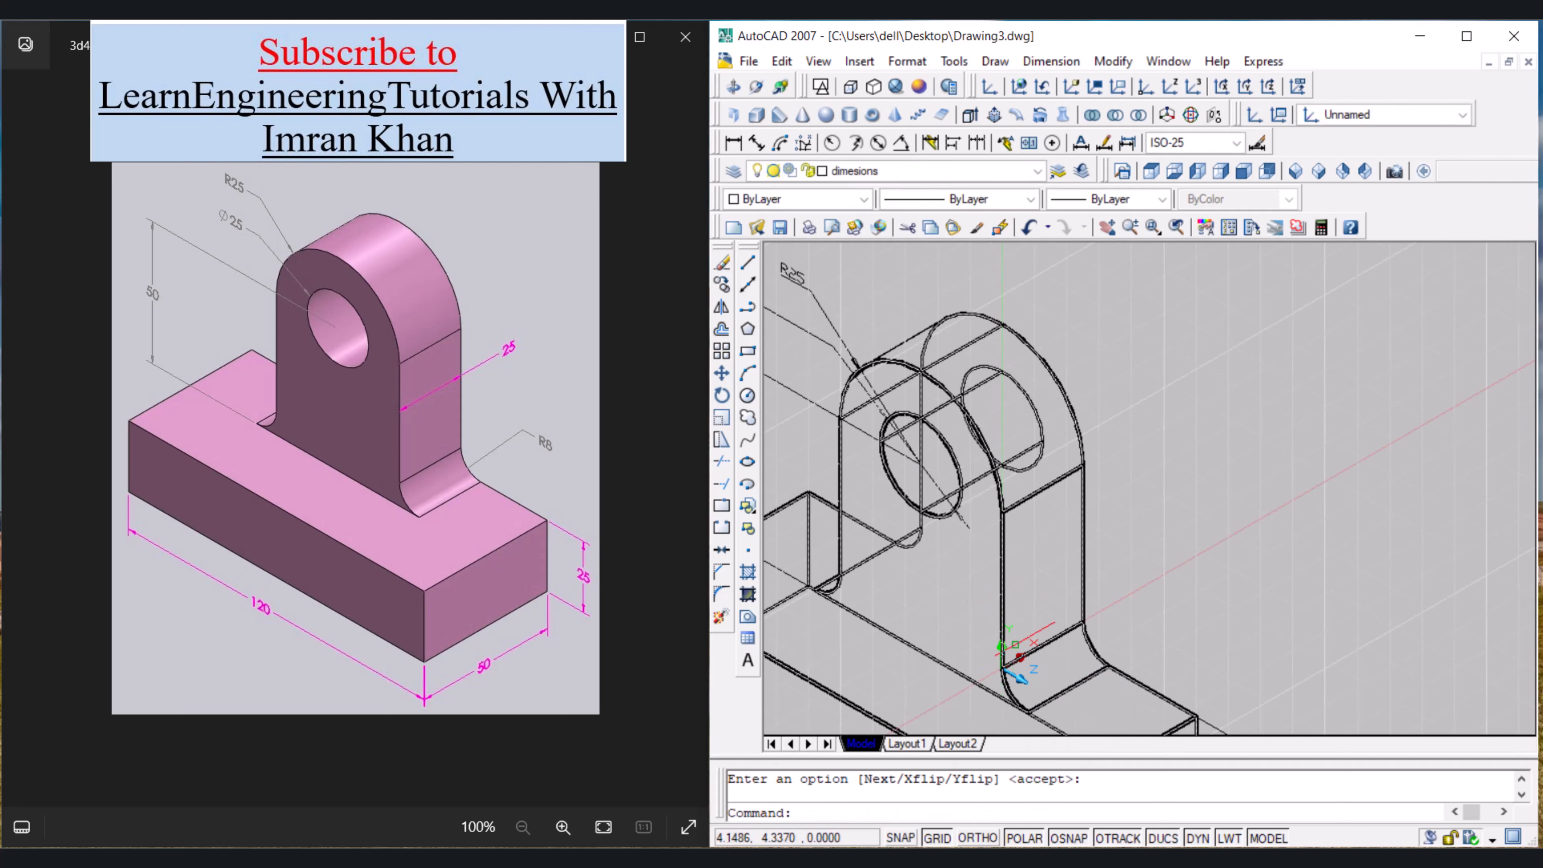
Step: Add a linear dimension for the upright's thickness across its flat side face, between the two vertical edges
click(735, 144)
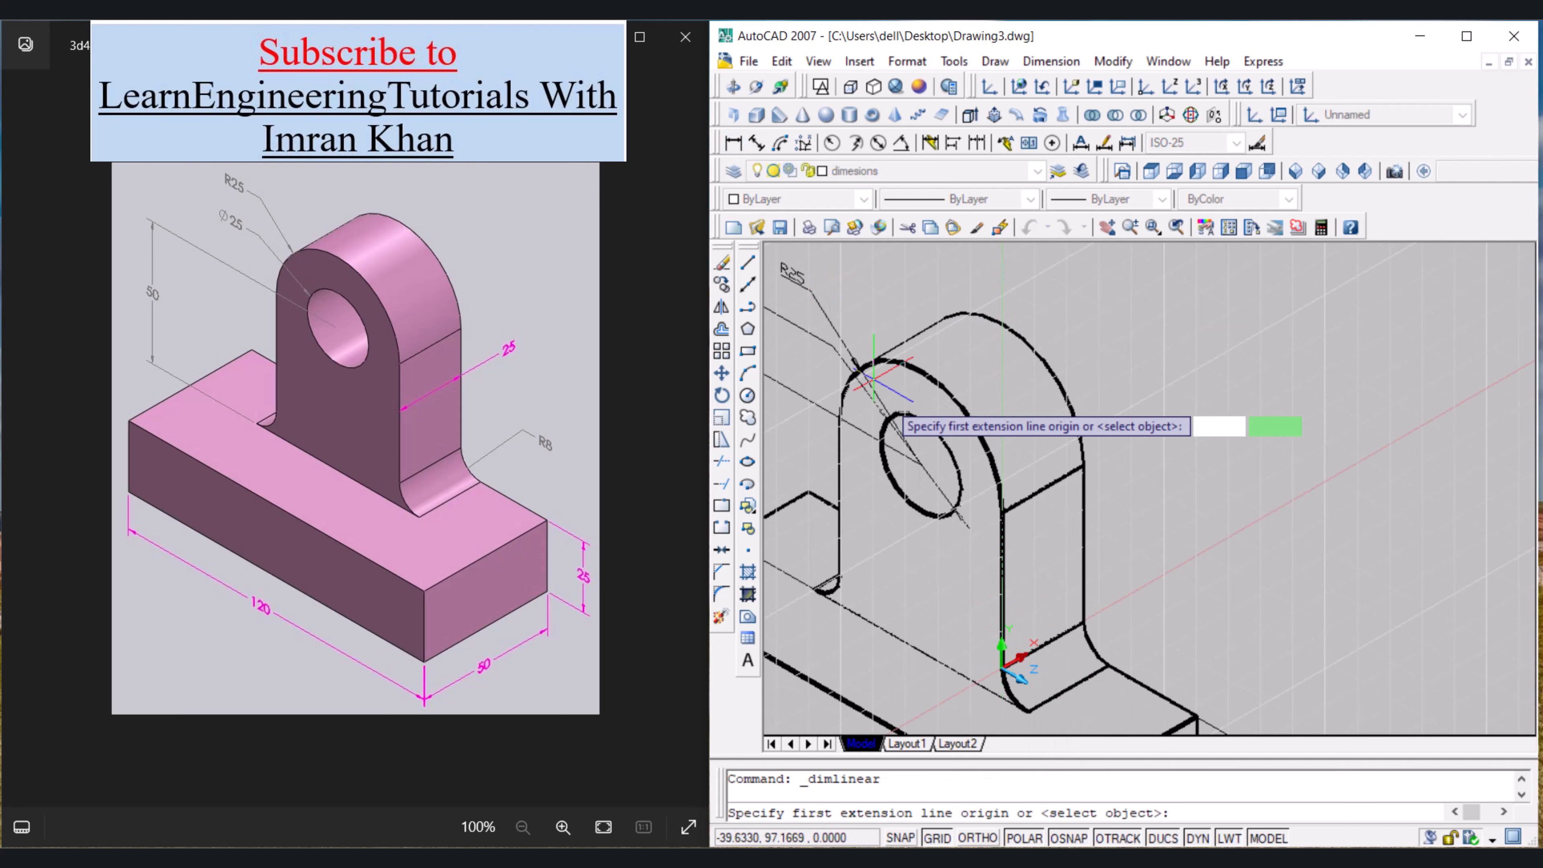
click(1001, 550)
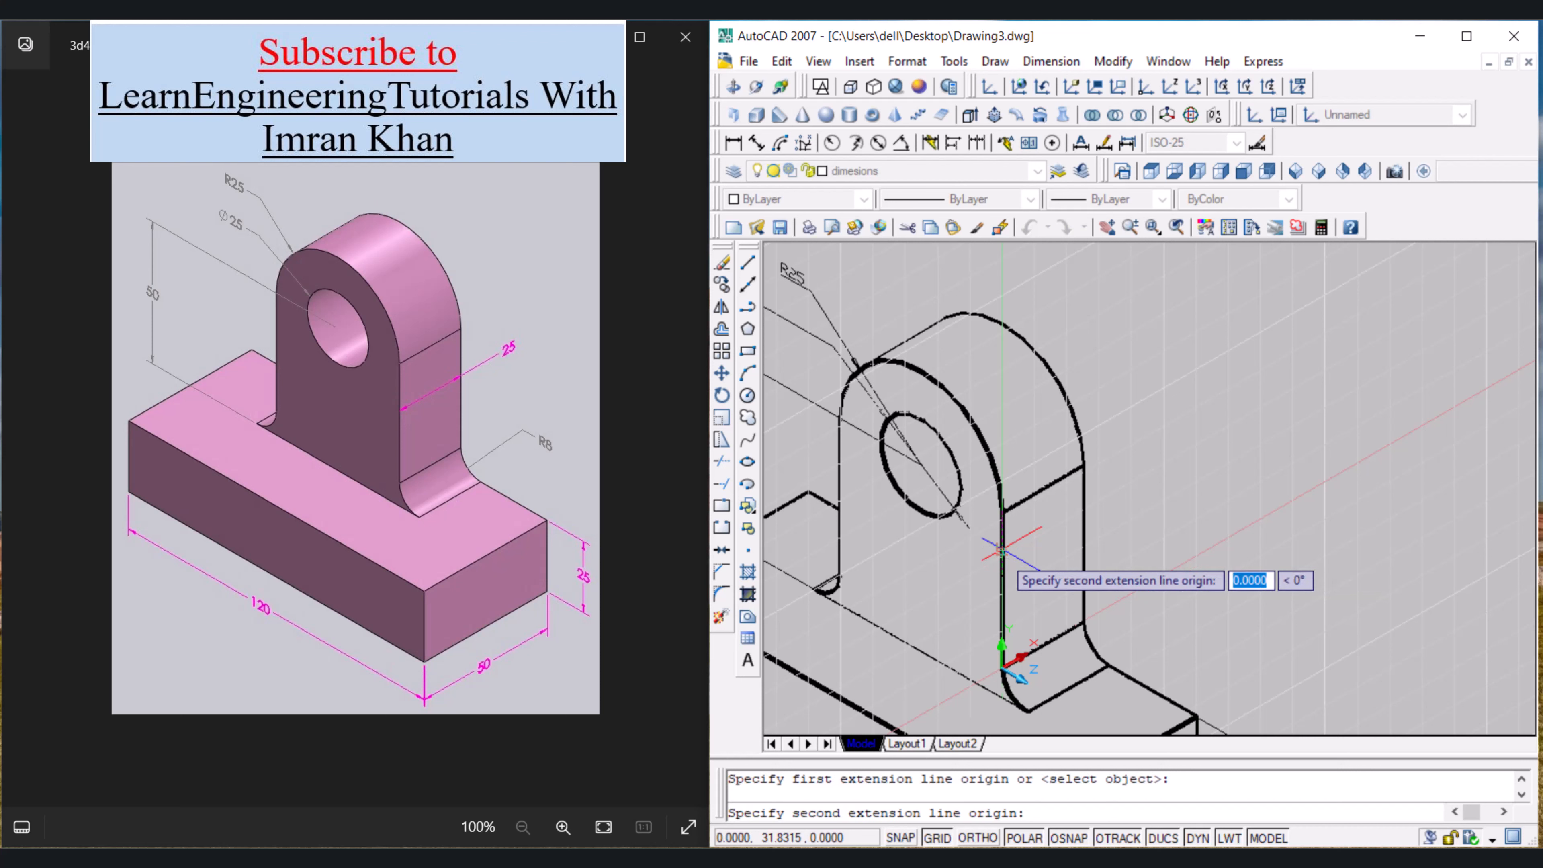
click(1084, 503)
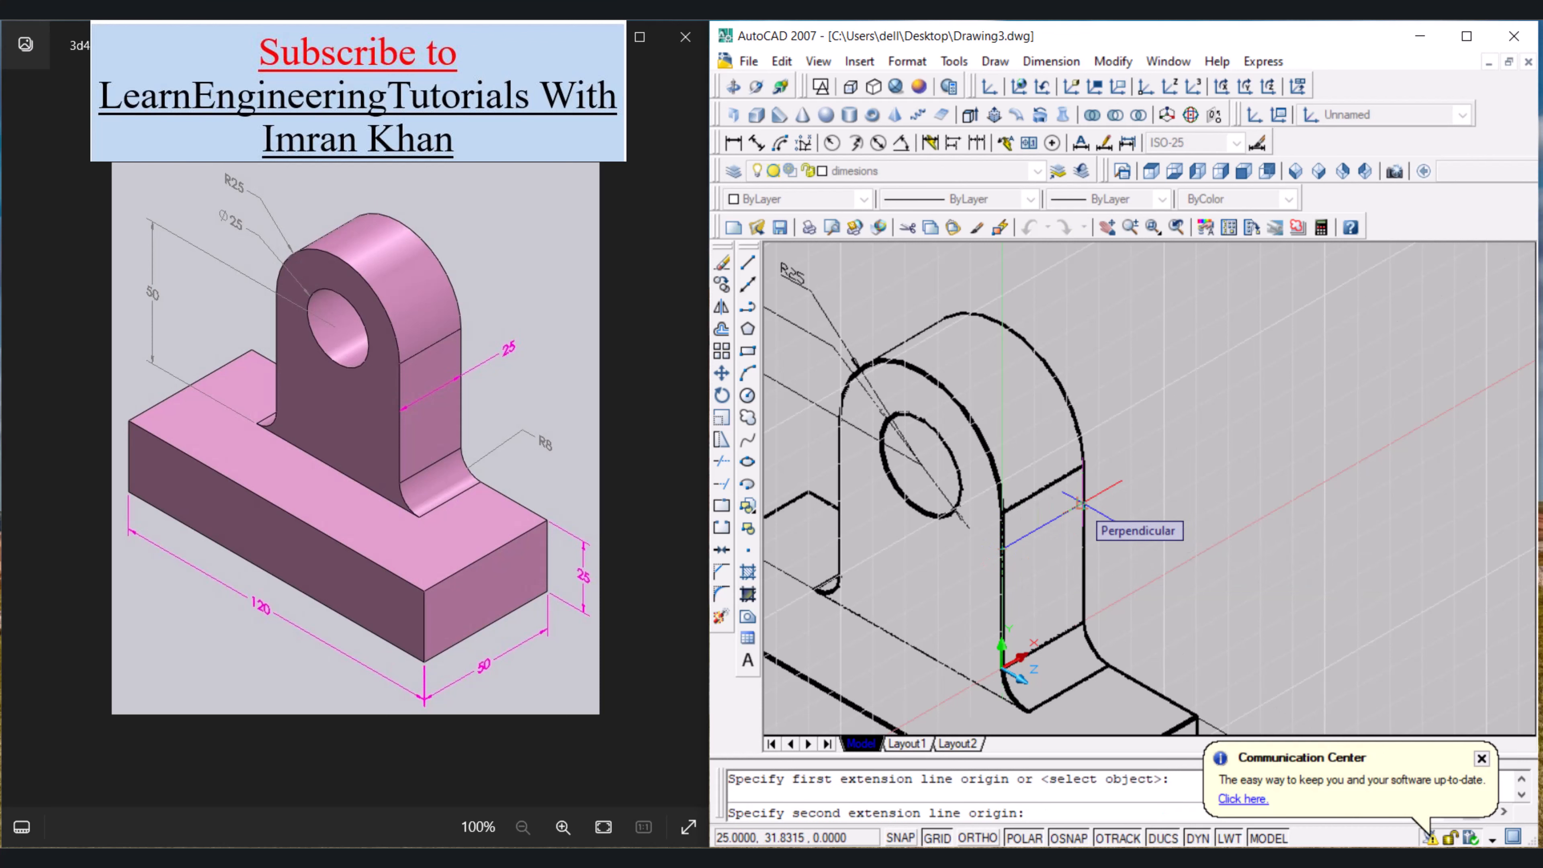
click(1079, 503)
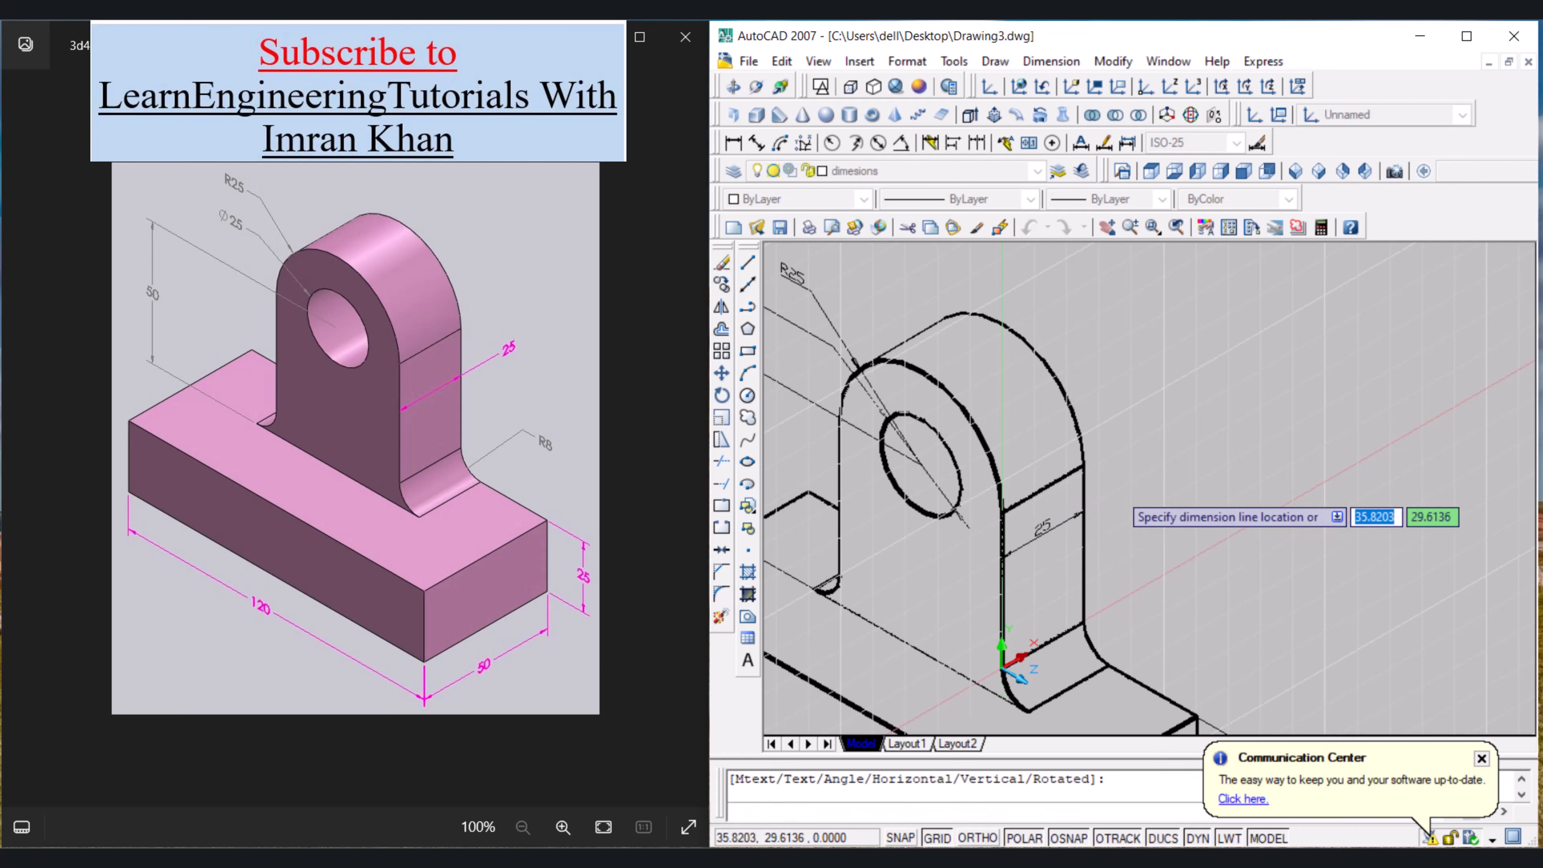
click(1057, 525)
Step: Move the thickness dimension's text outside the upright, beyond the rear vertical edge, in line with the dimension line
scroll(1047, 528, up, 5)
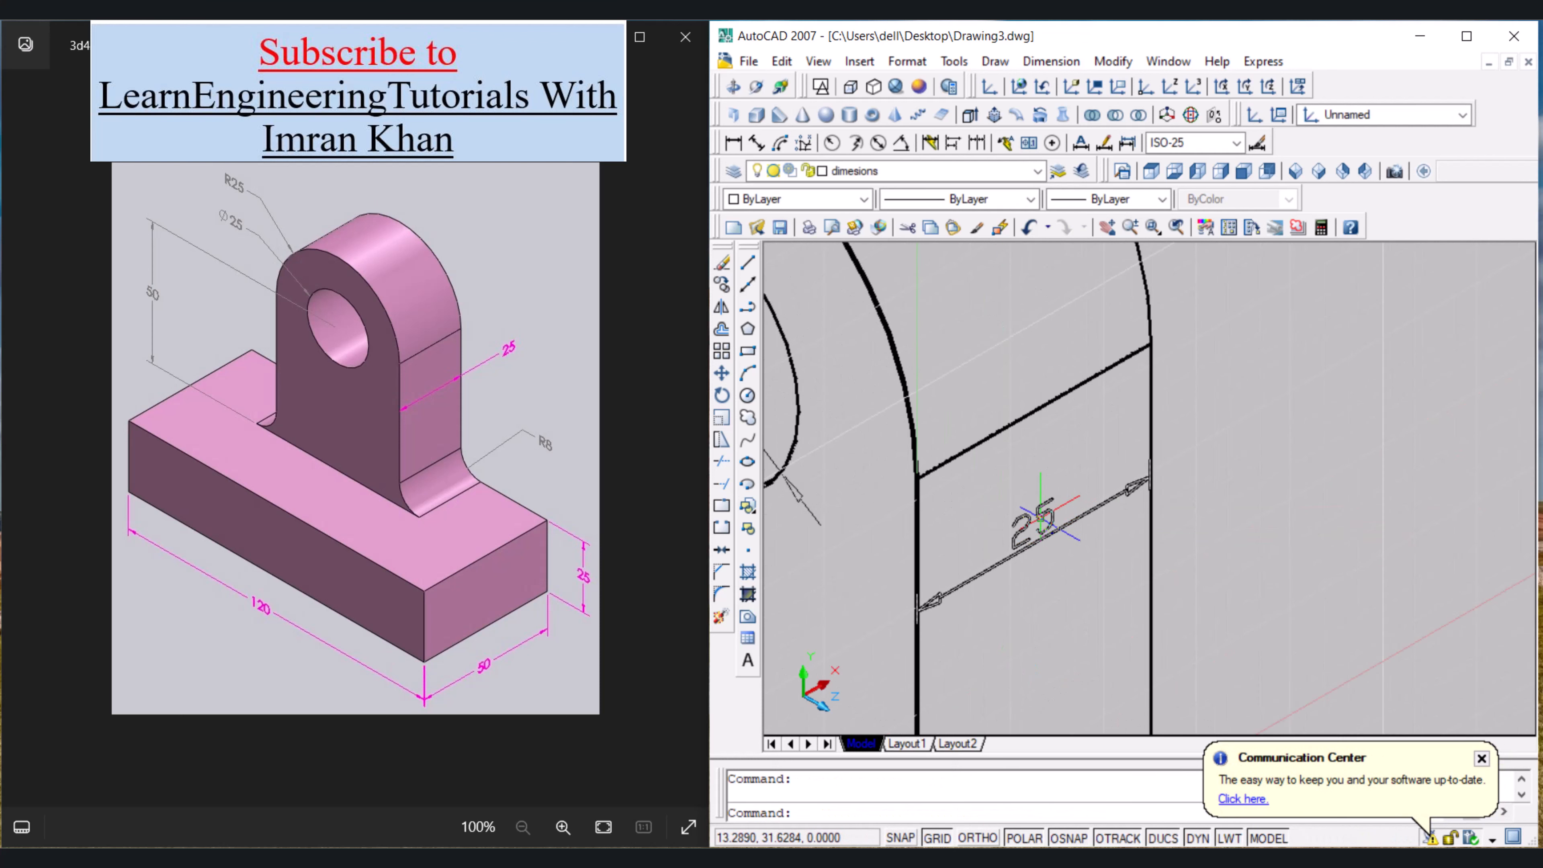
click(1041, 514)
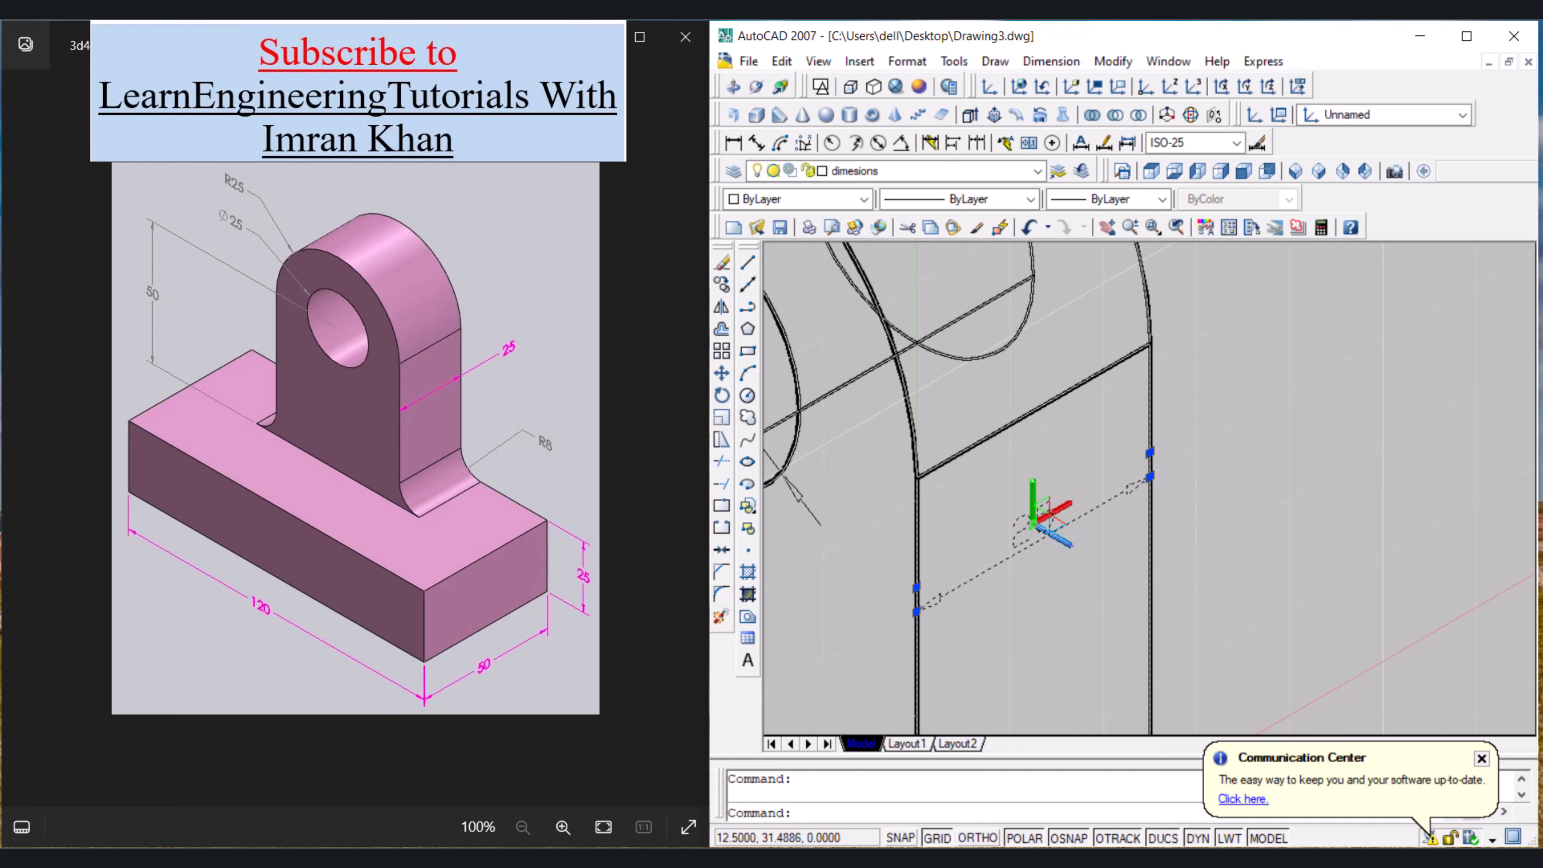
click(1032, 523)
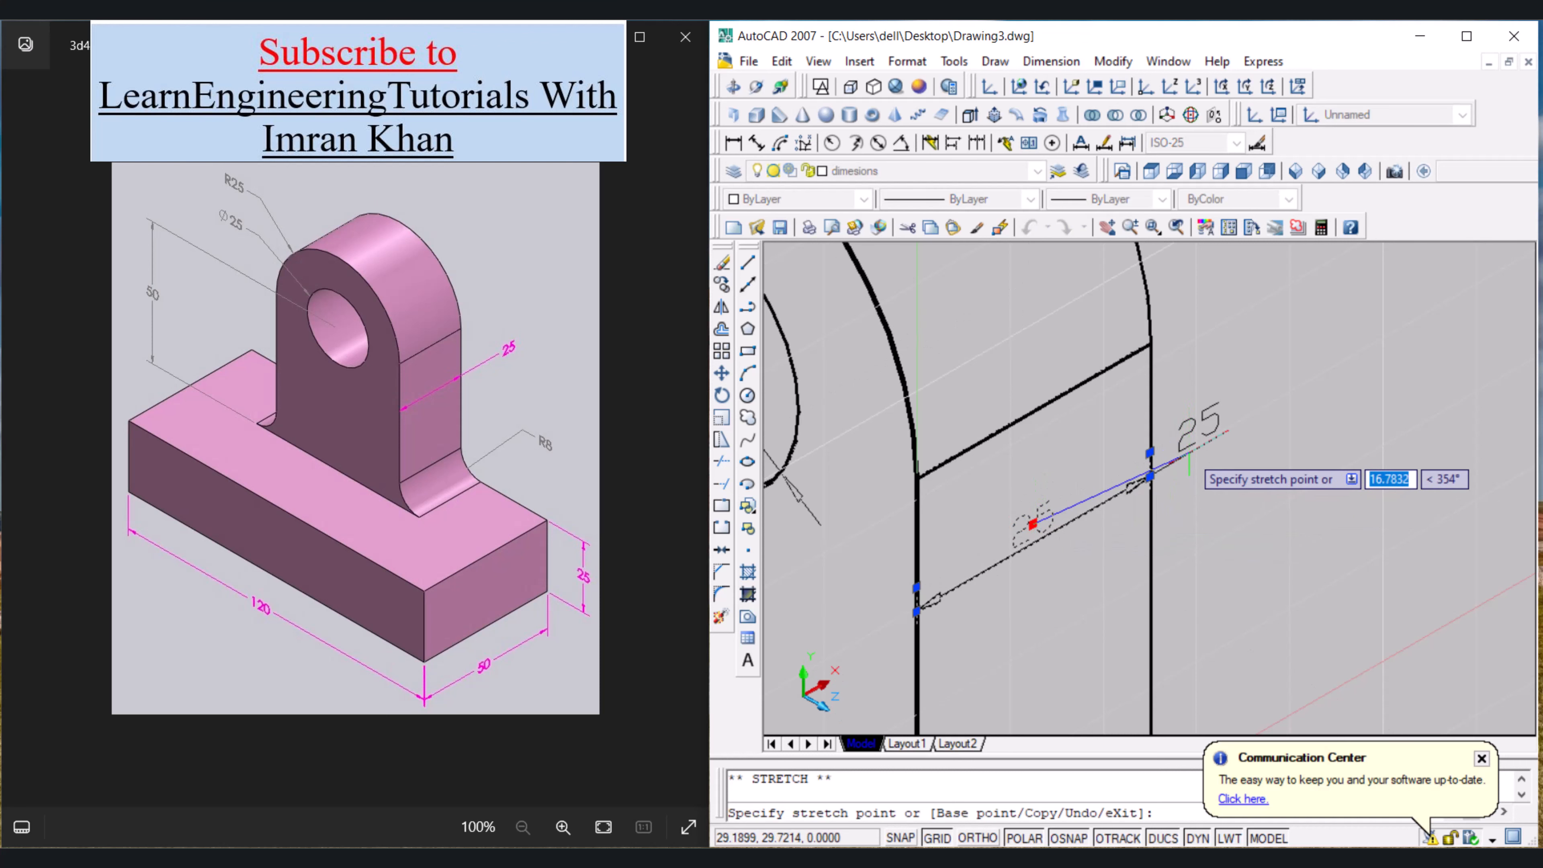
click(1239, 419)
key(Escape)
Step: Align the UCS to the upright's front face, with its origin at the lower end of the face's left vertical edge
scroll(1215, 425, down, 5)
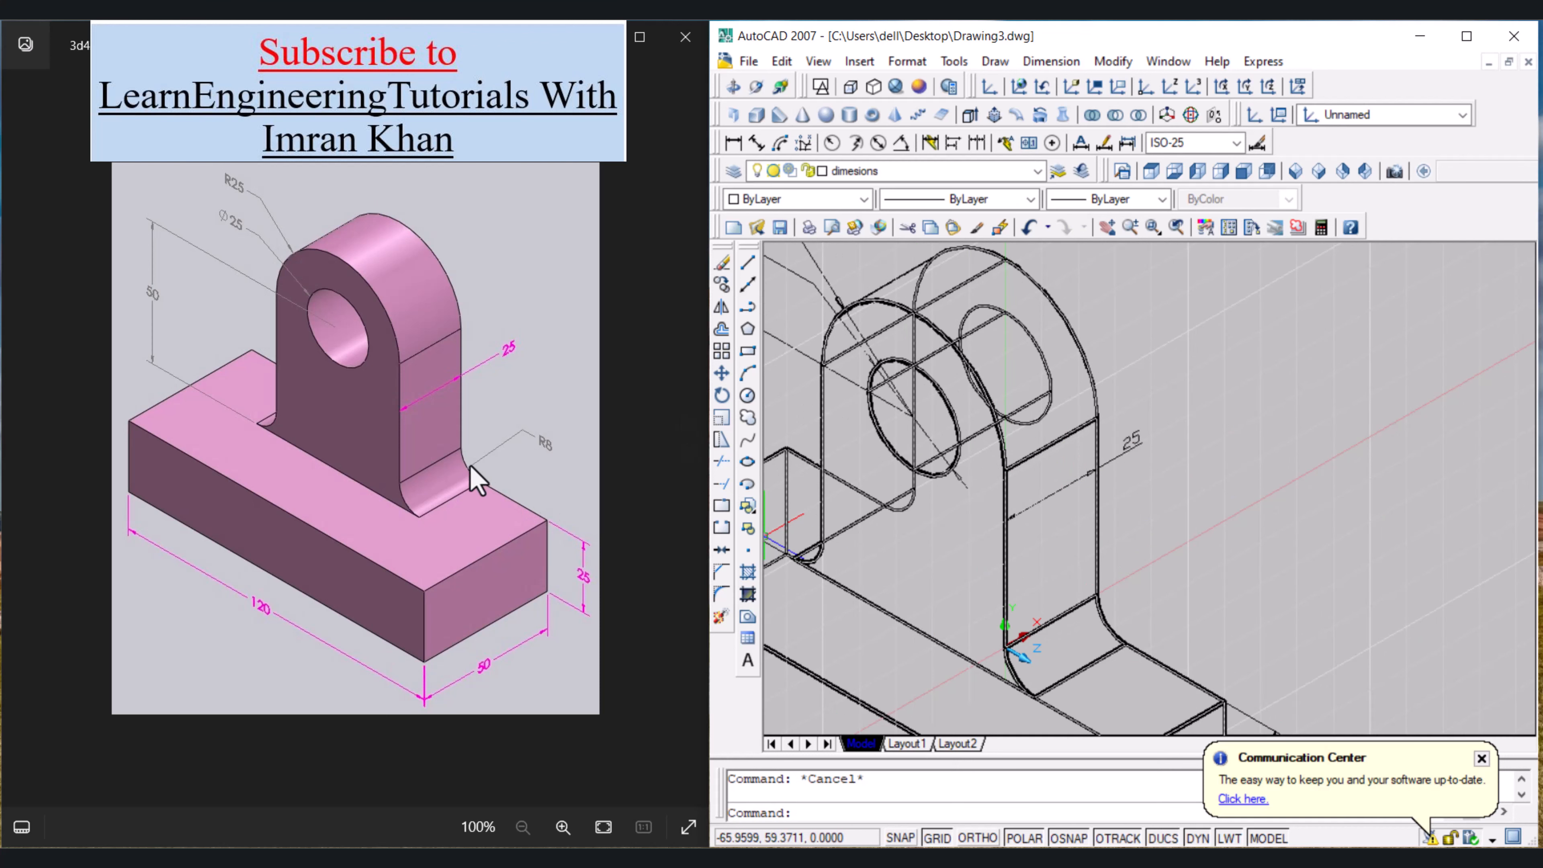
scroll(477, 480, up, 2)
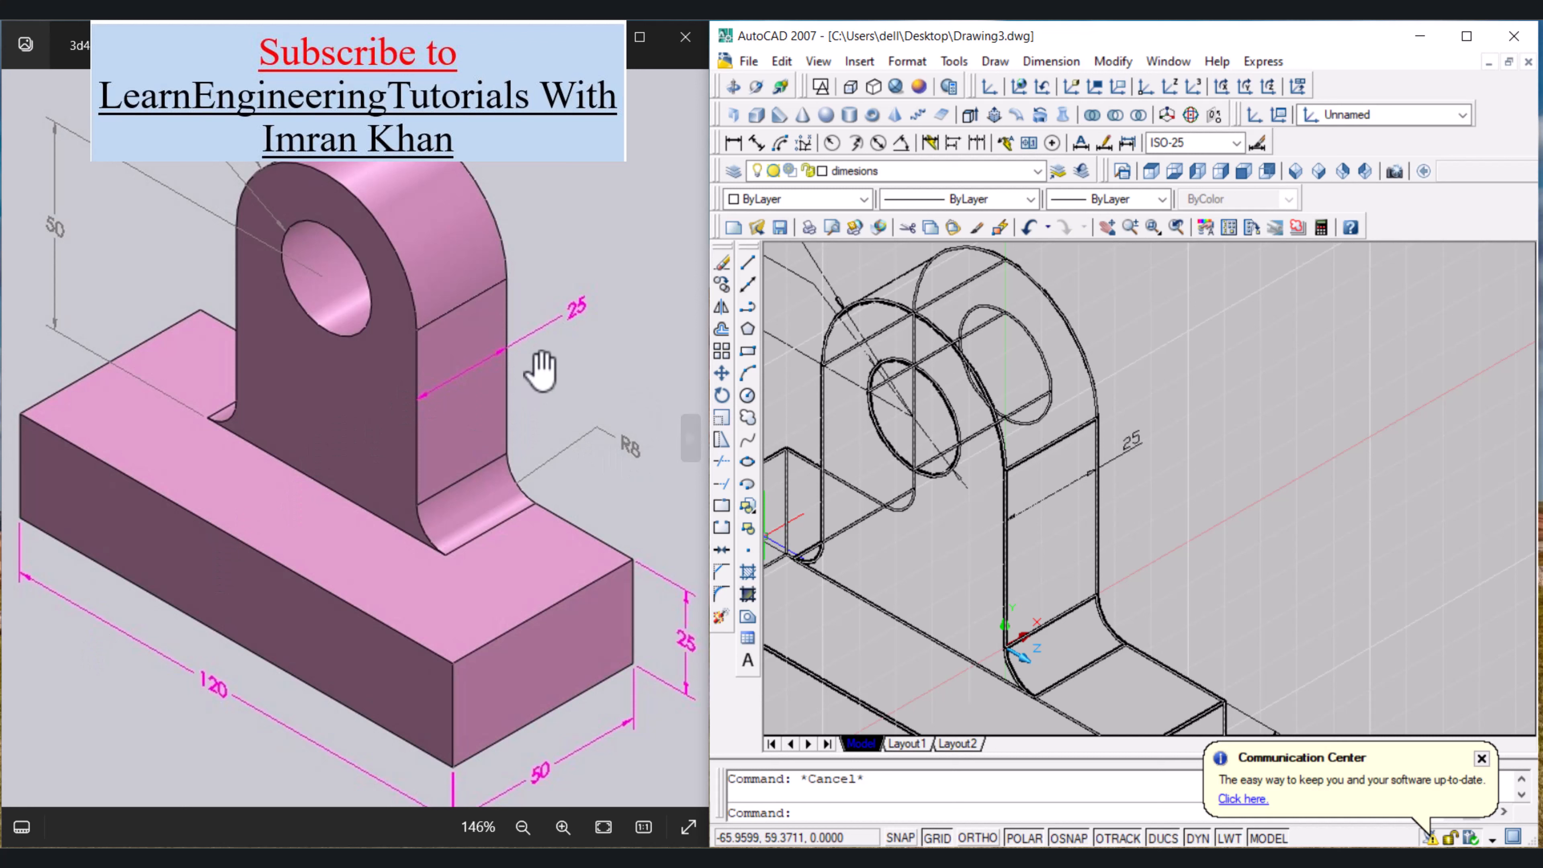
scroll(793, 417, down, 2)
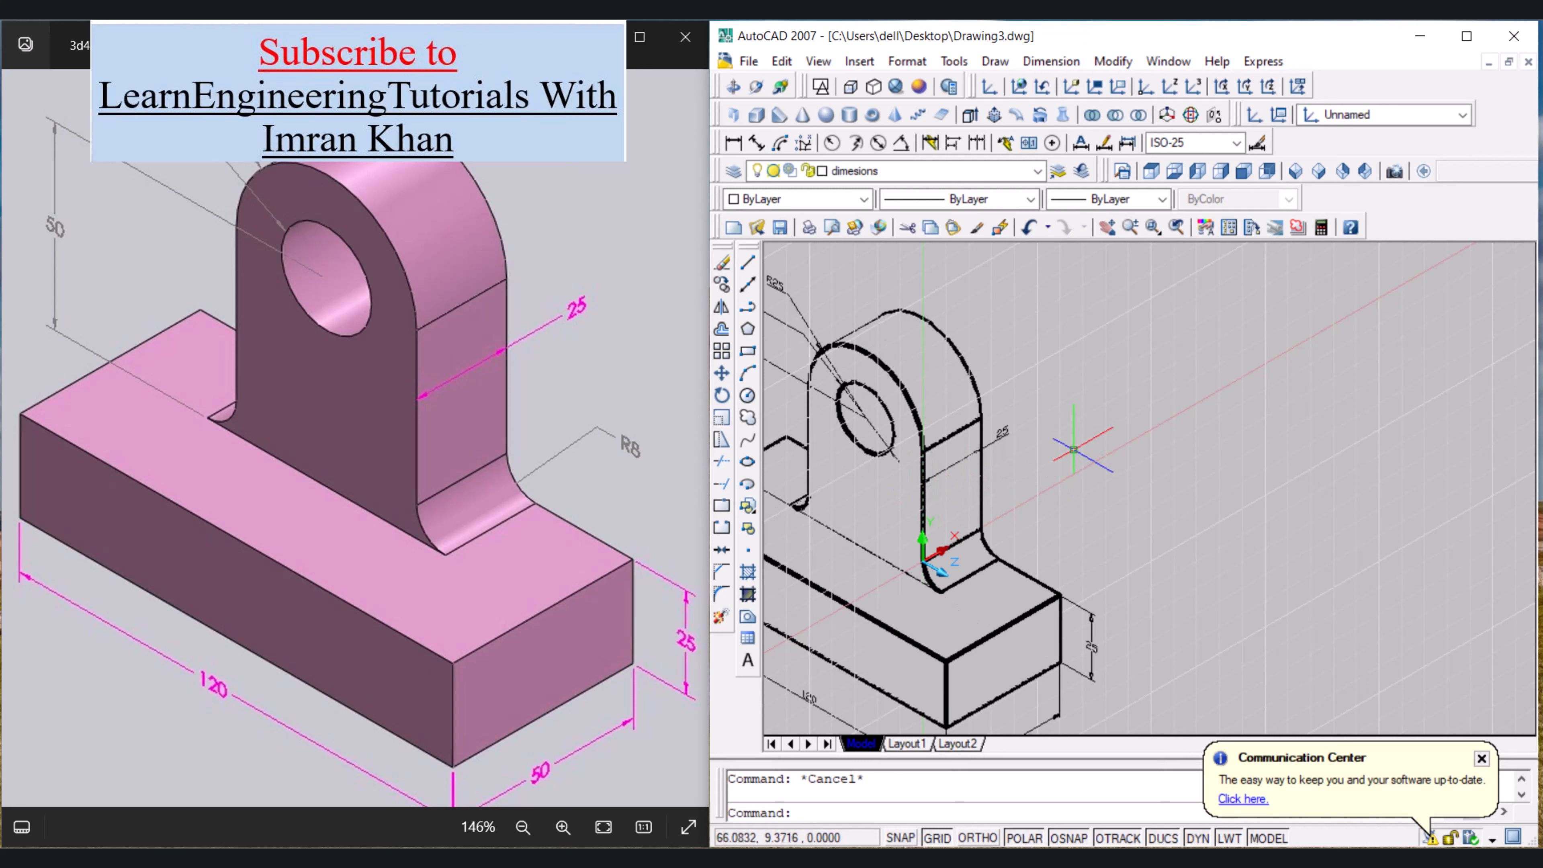
click(1094, 86)
click(1094, 86)
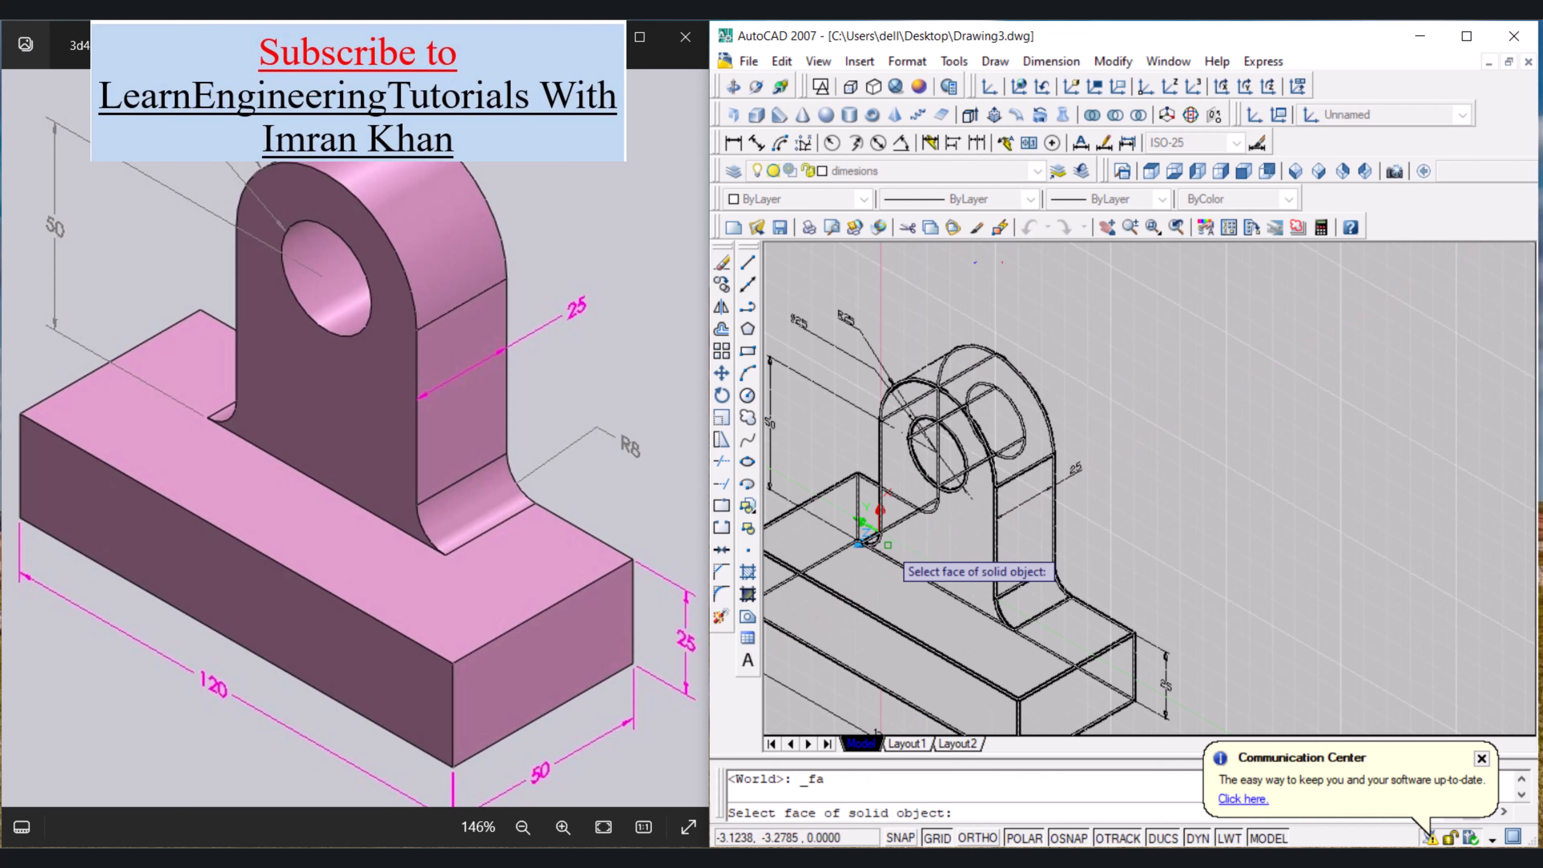
click(890, 545)
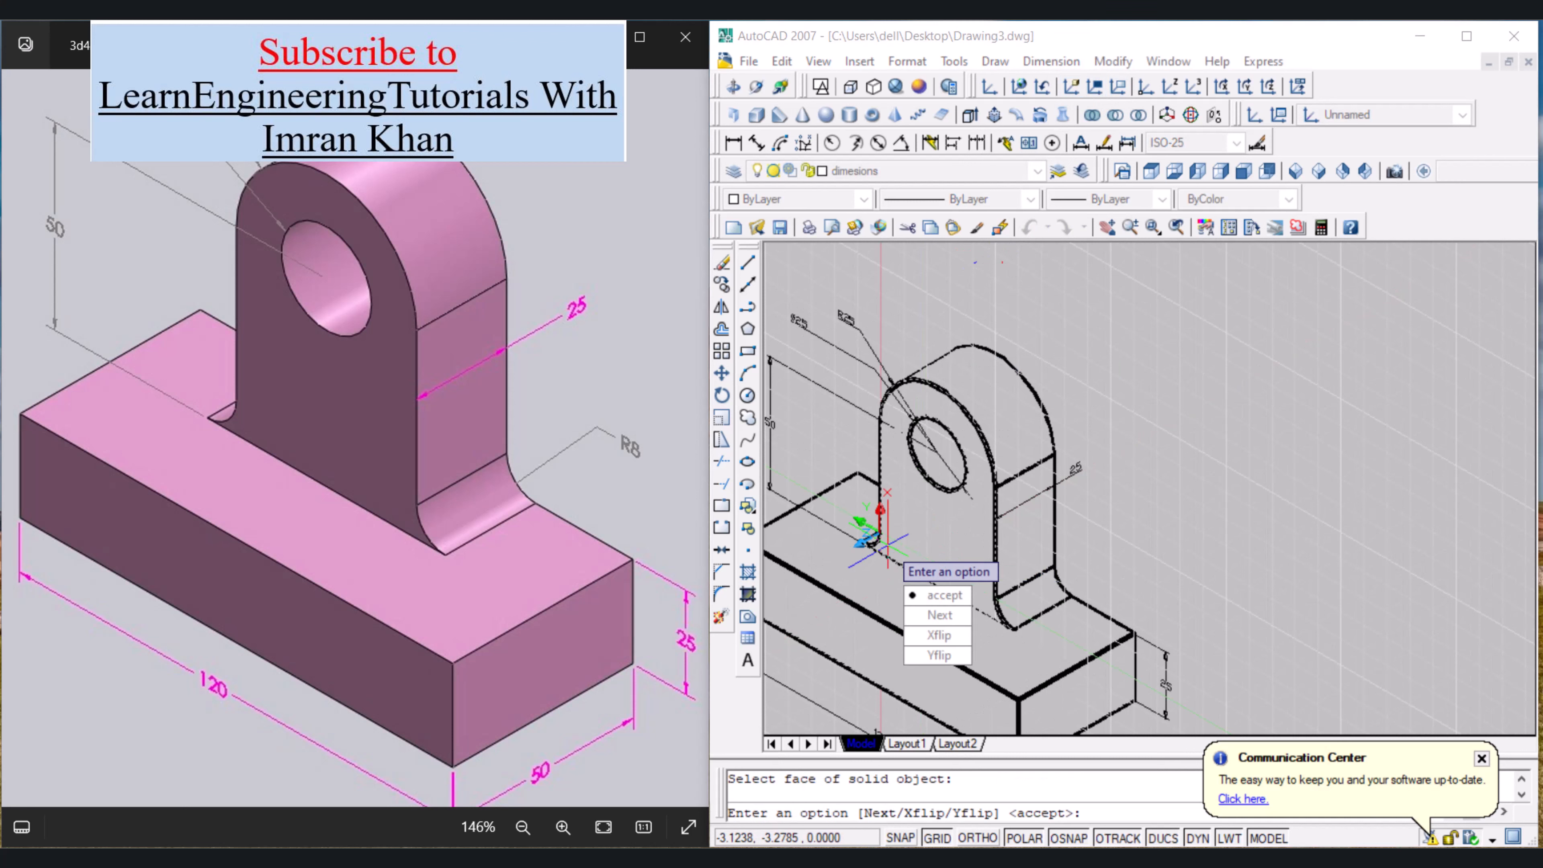
click(938, 596)
Step: Rotate the UCS by -90 degrees about its Z axis so X runs along the base's length and Y points up
scroll(858, 533, up, 5)
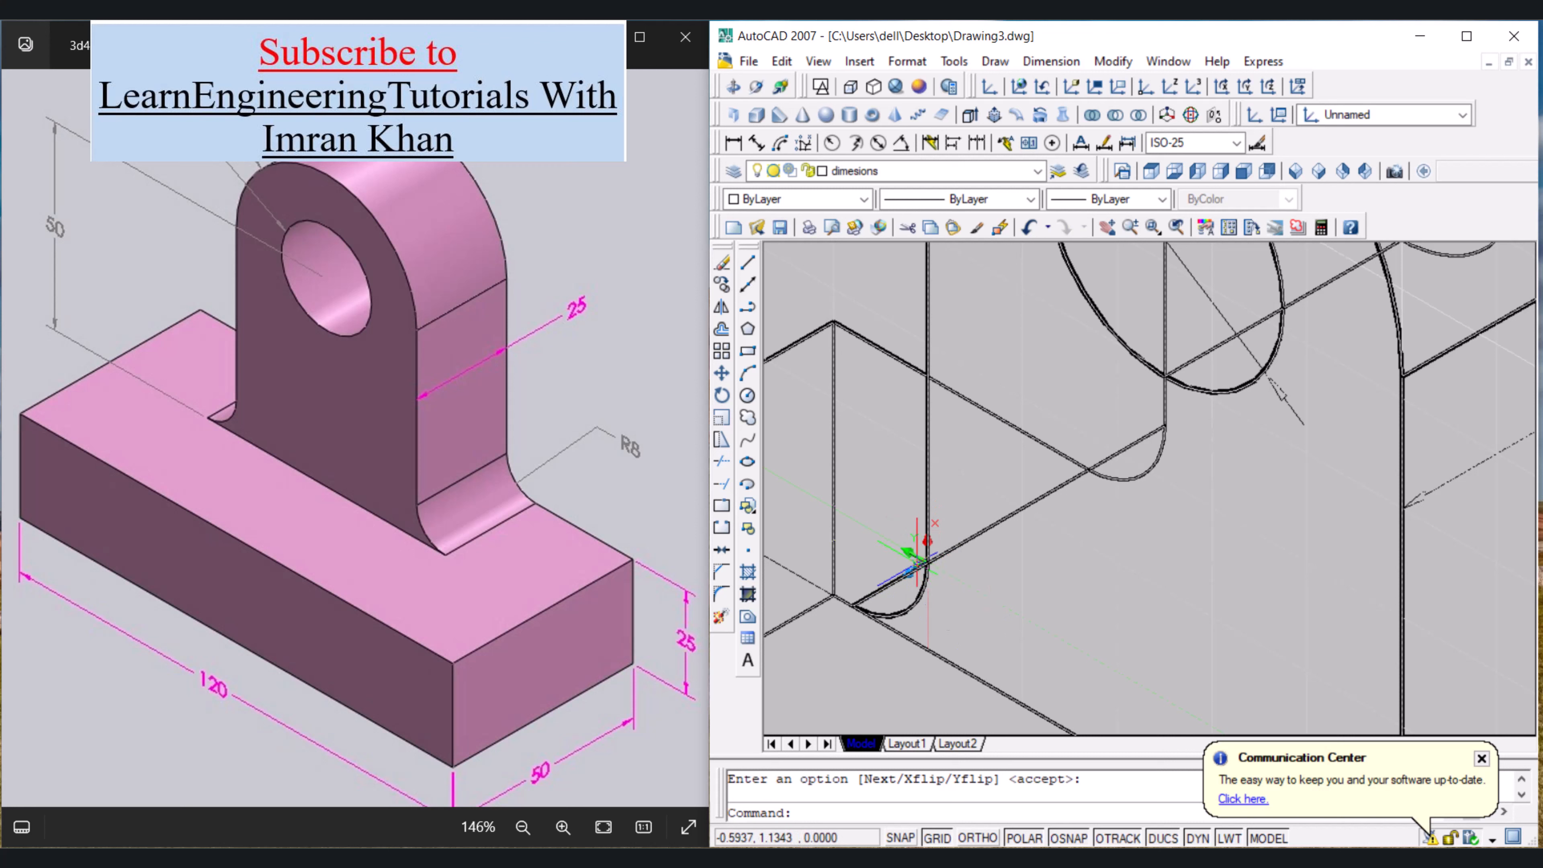
key(Delete)
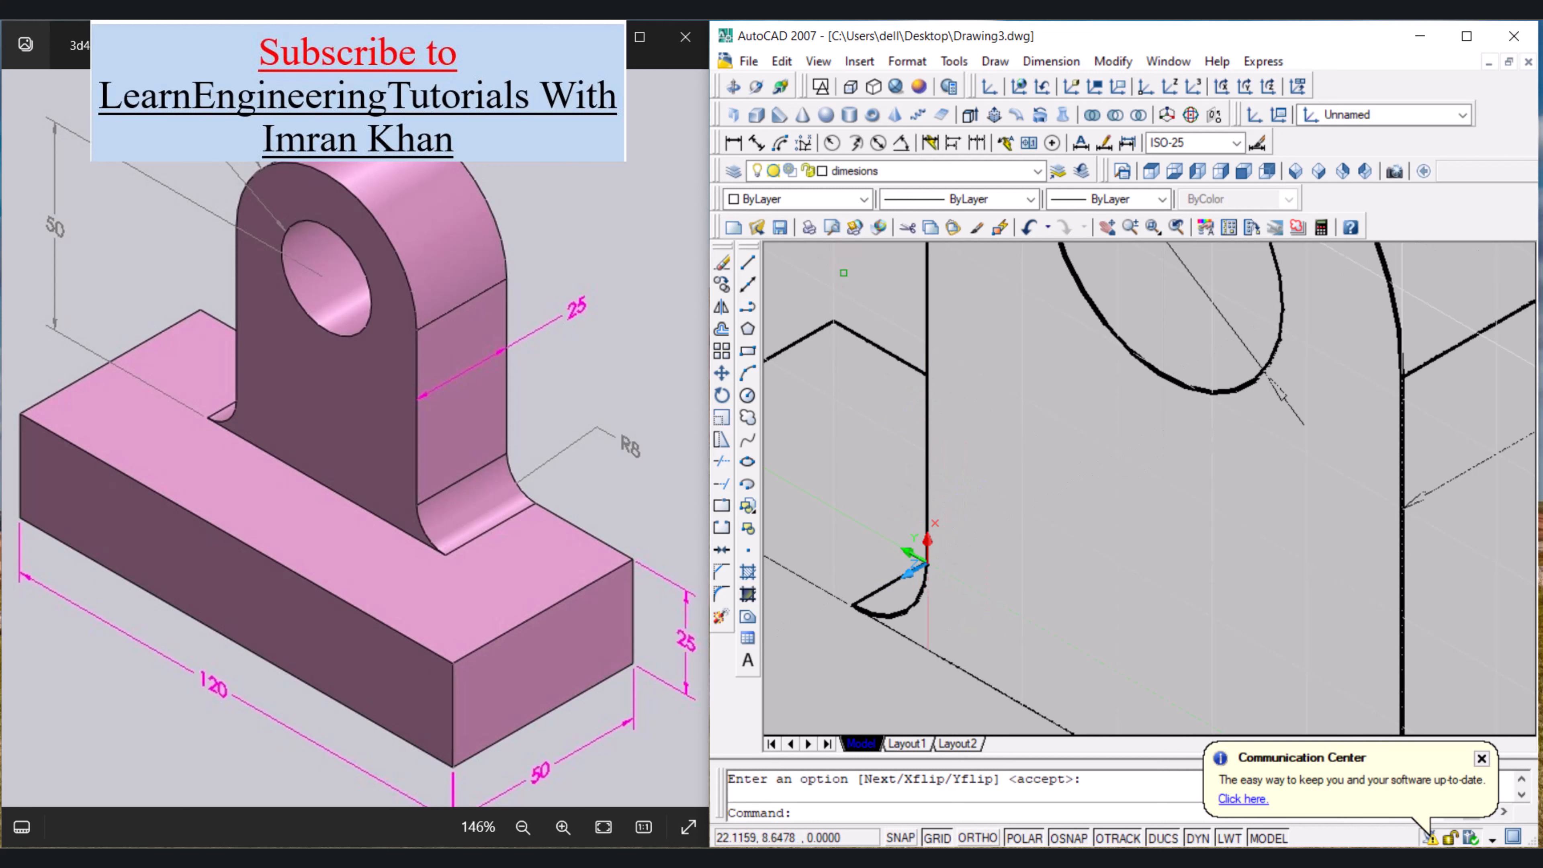
click(988, 88)
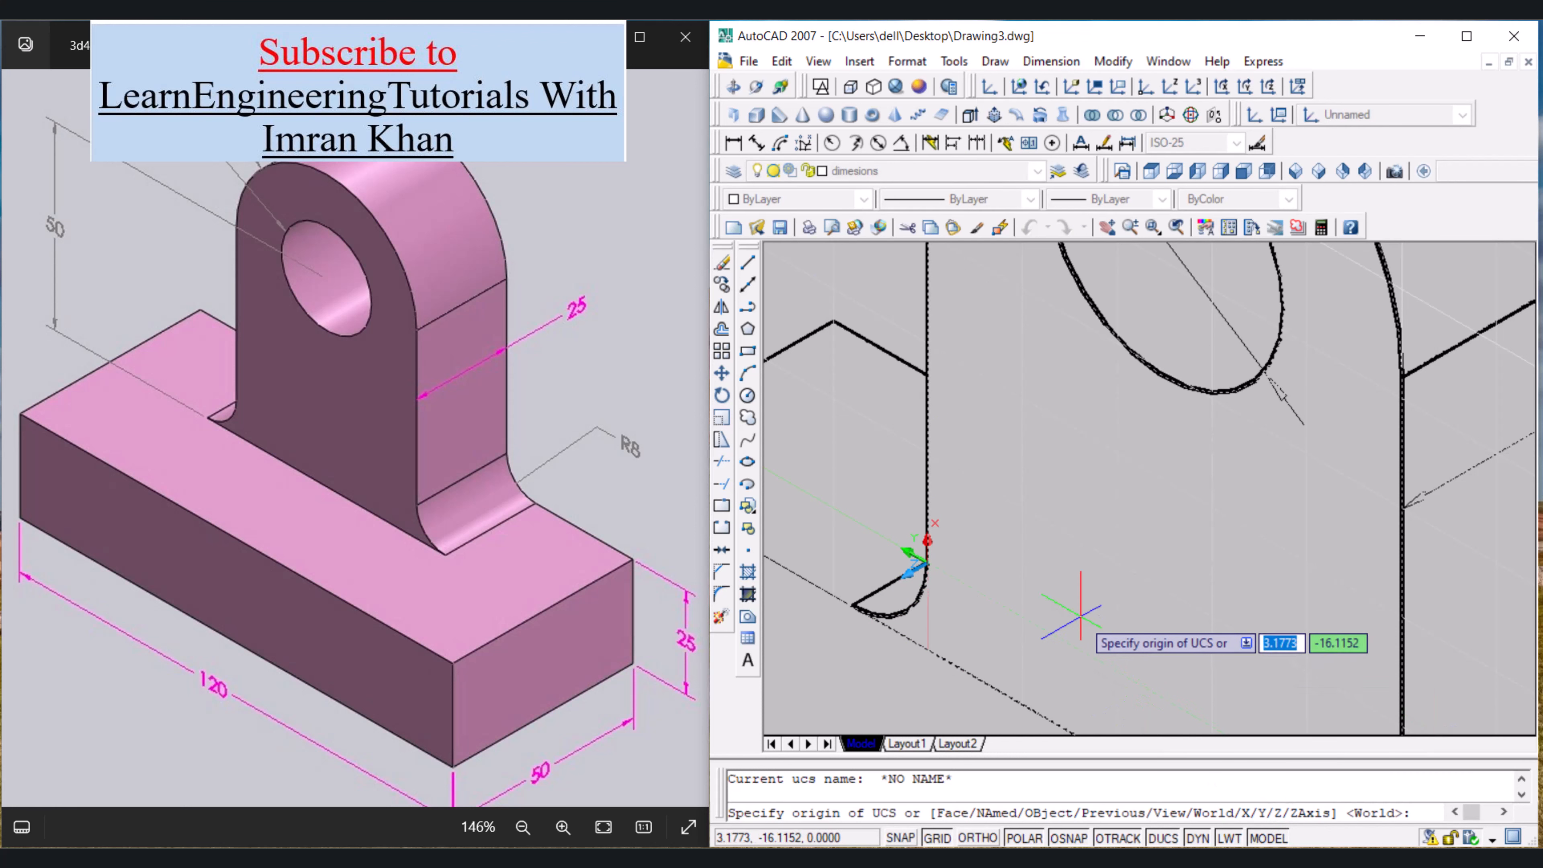
text(z)
key(Return)
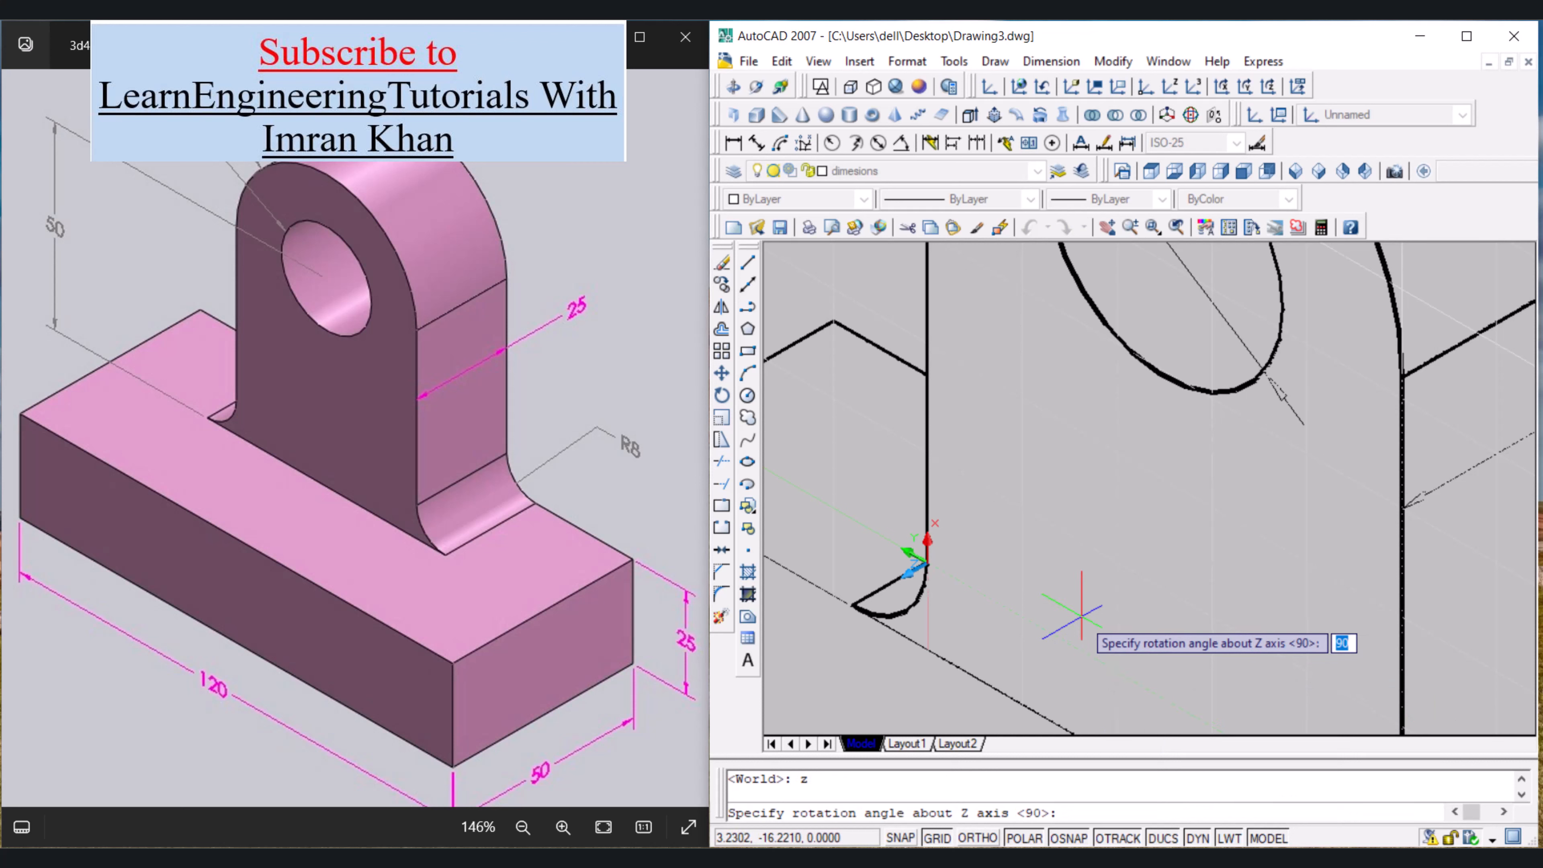
text(-)
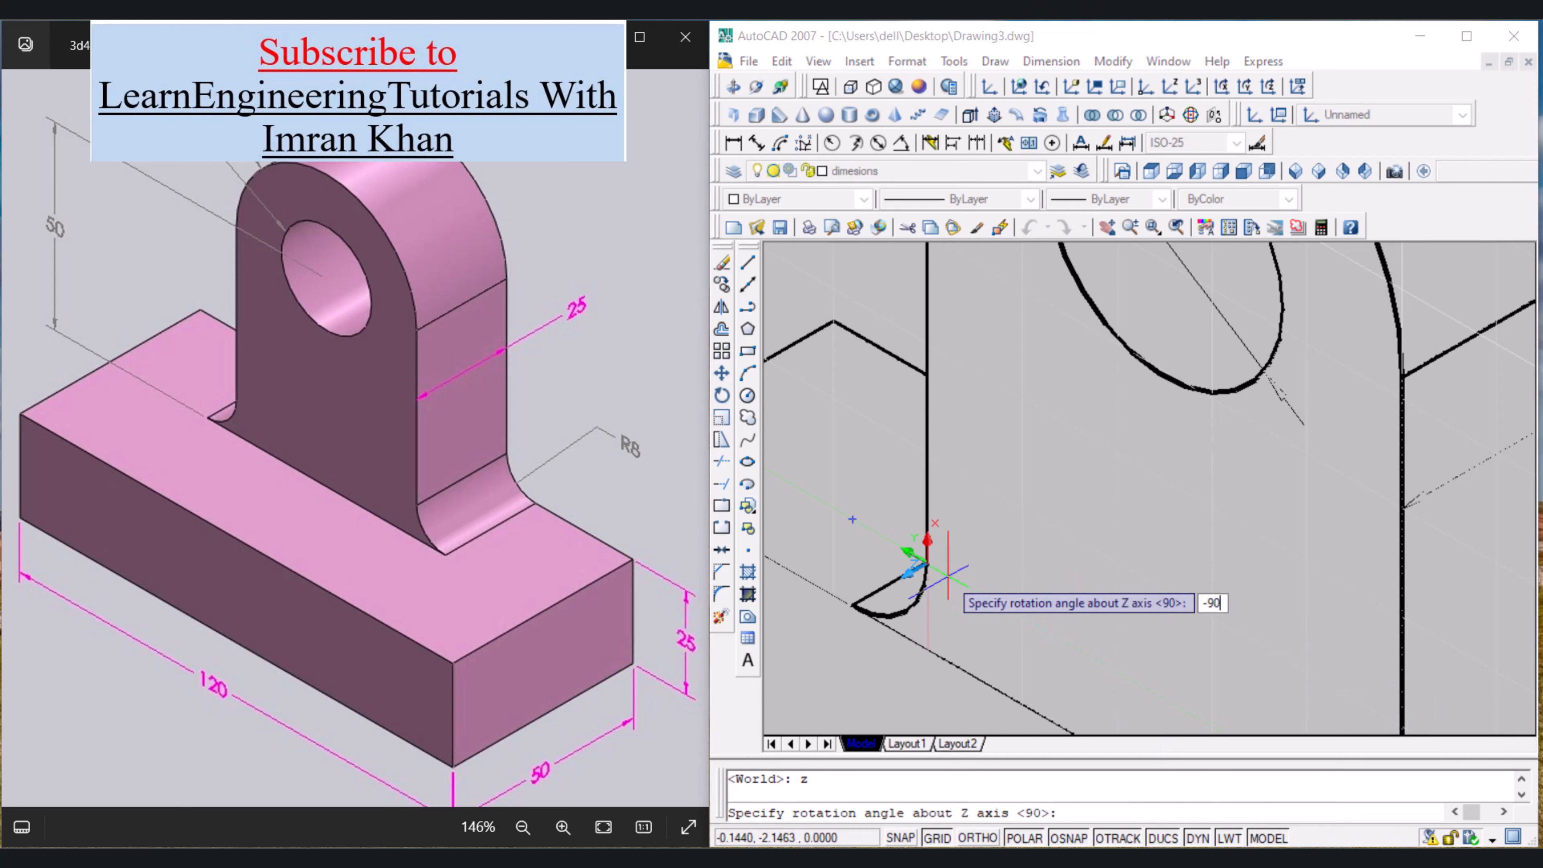
text(90)
key(Return)
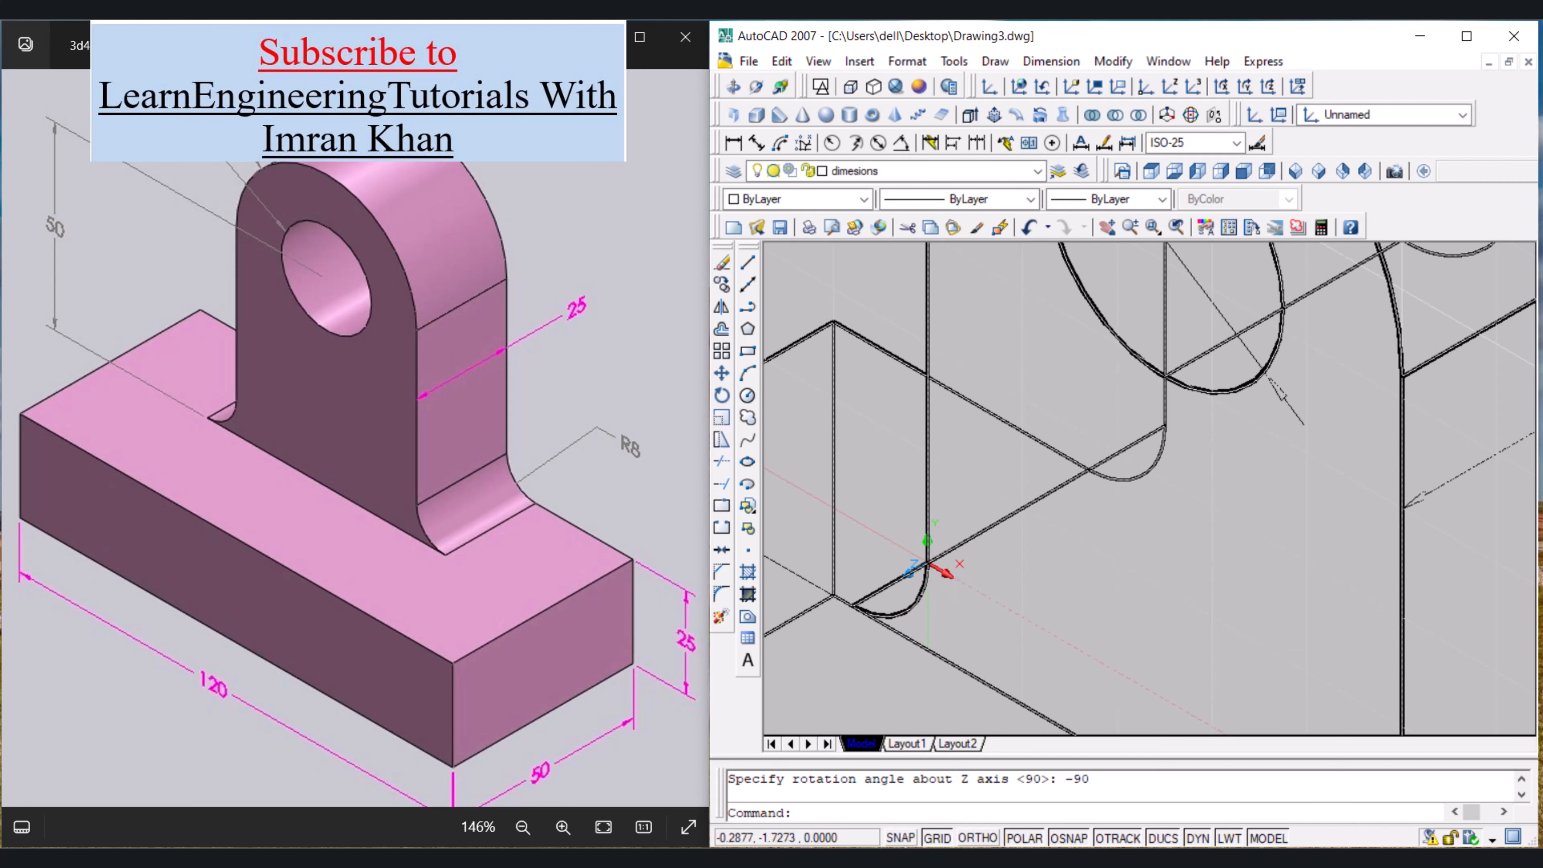
Step: Add a radius dimension to the front arc of the fillet where the upright's flat side meets the base, placing its text over the fillet
scroll(929, 565, down, 5)
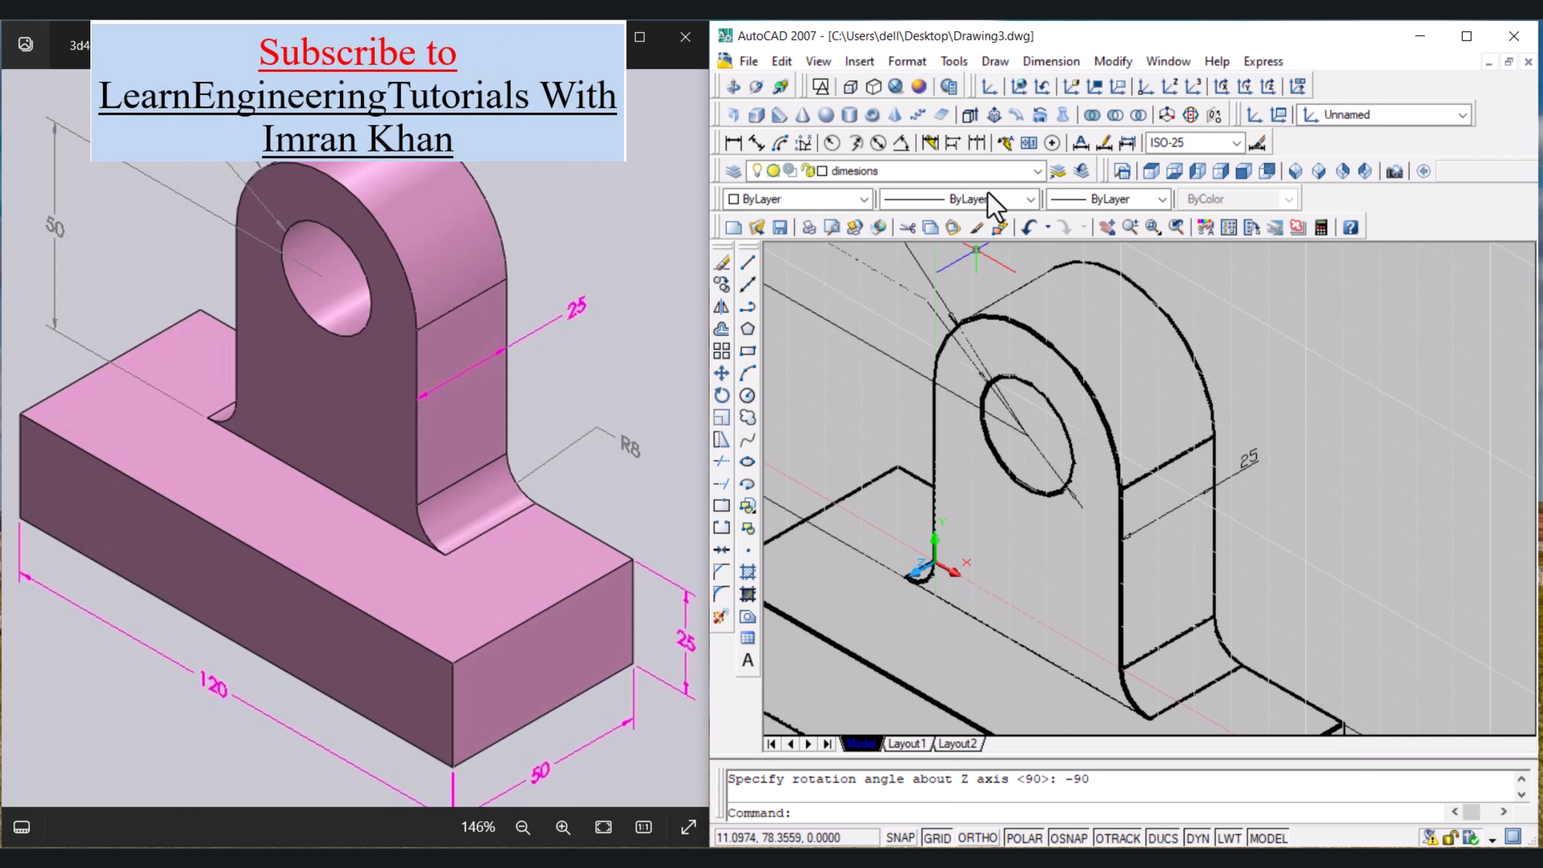
click(830, 145)
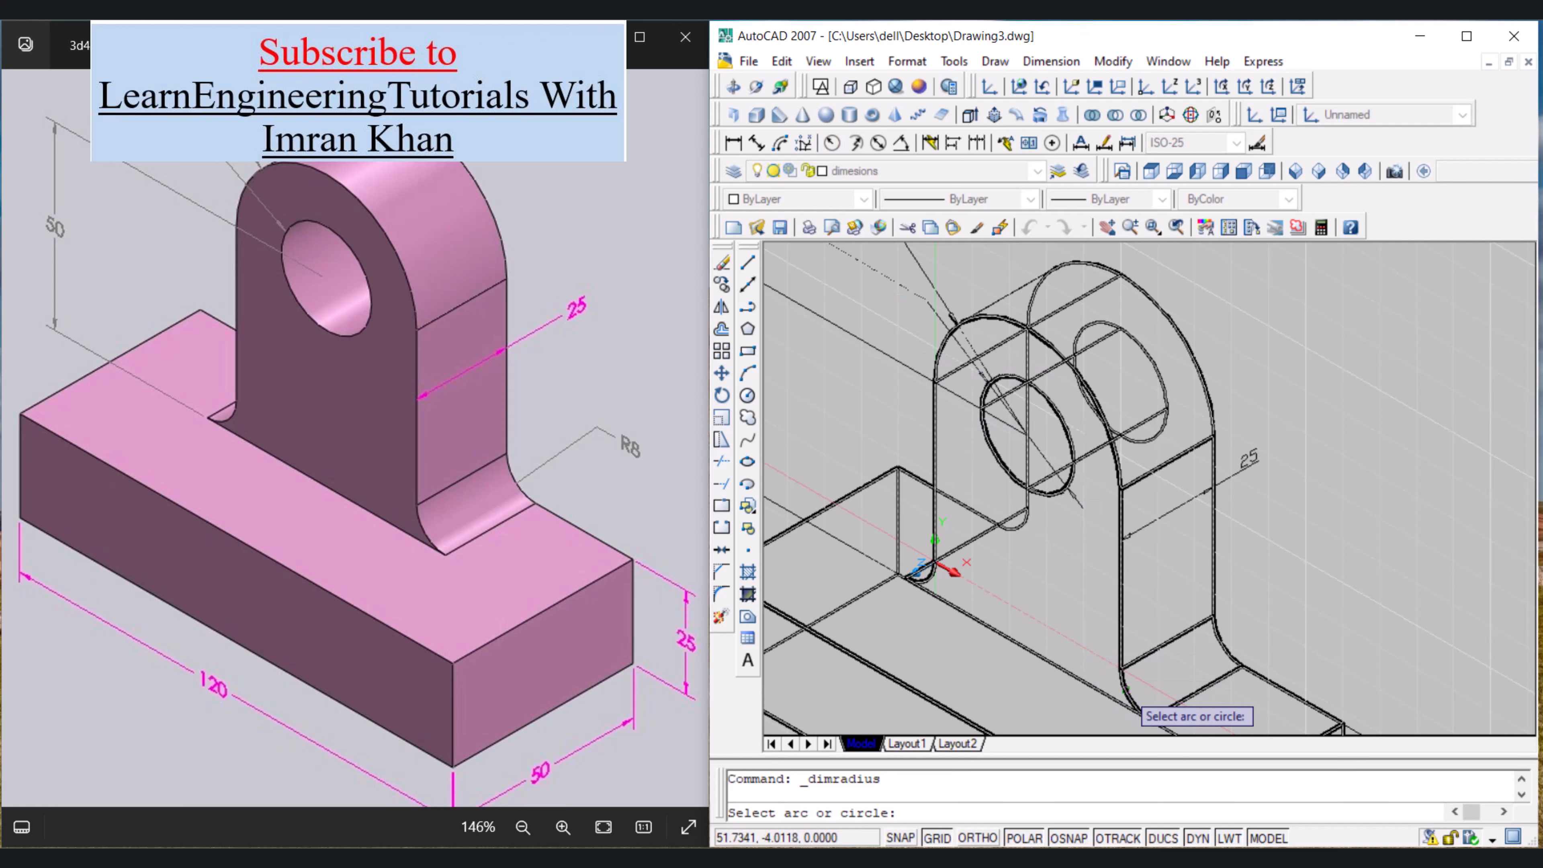
scroll(1125, 690, up, 5)
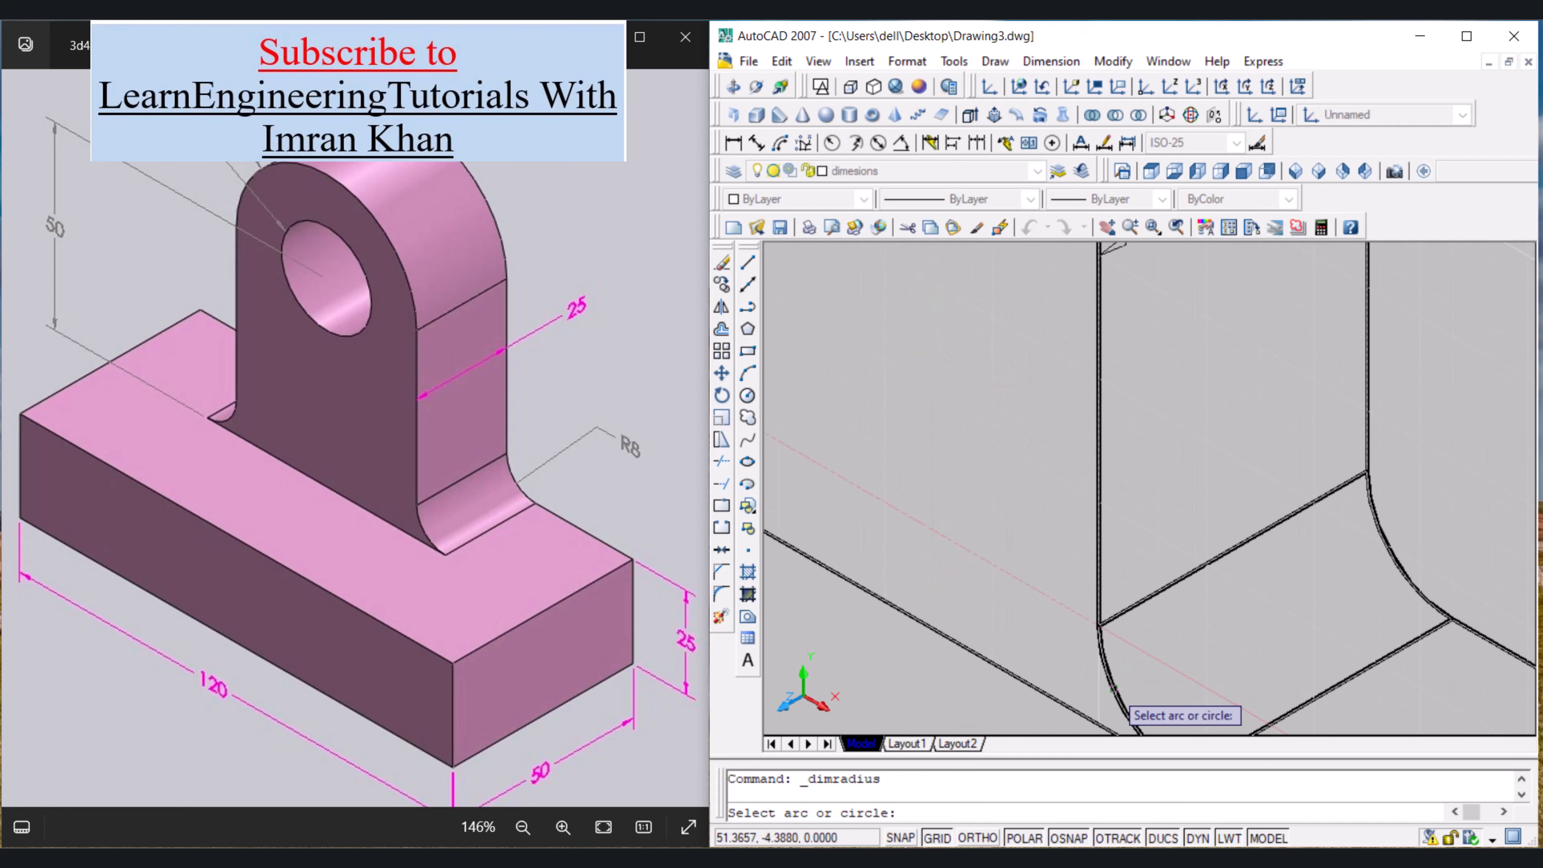
click(1112, 689)
scroll(1115, 690, down, 4)
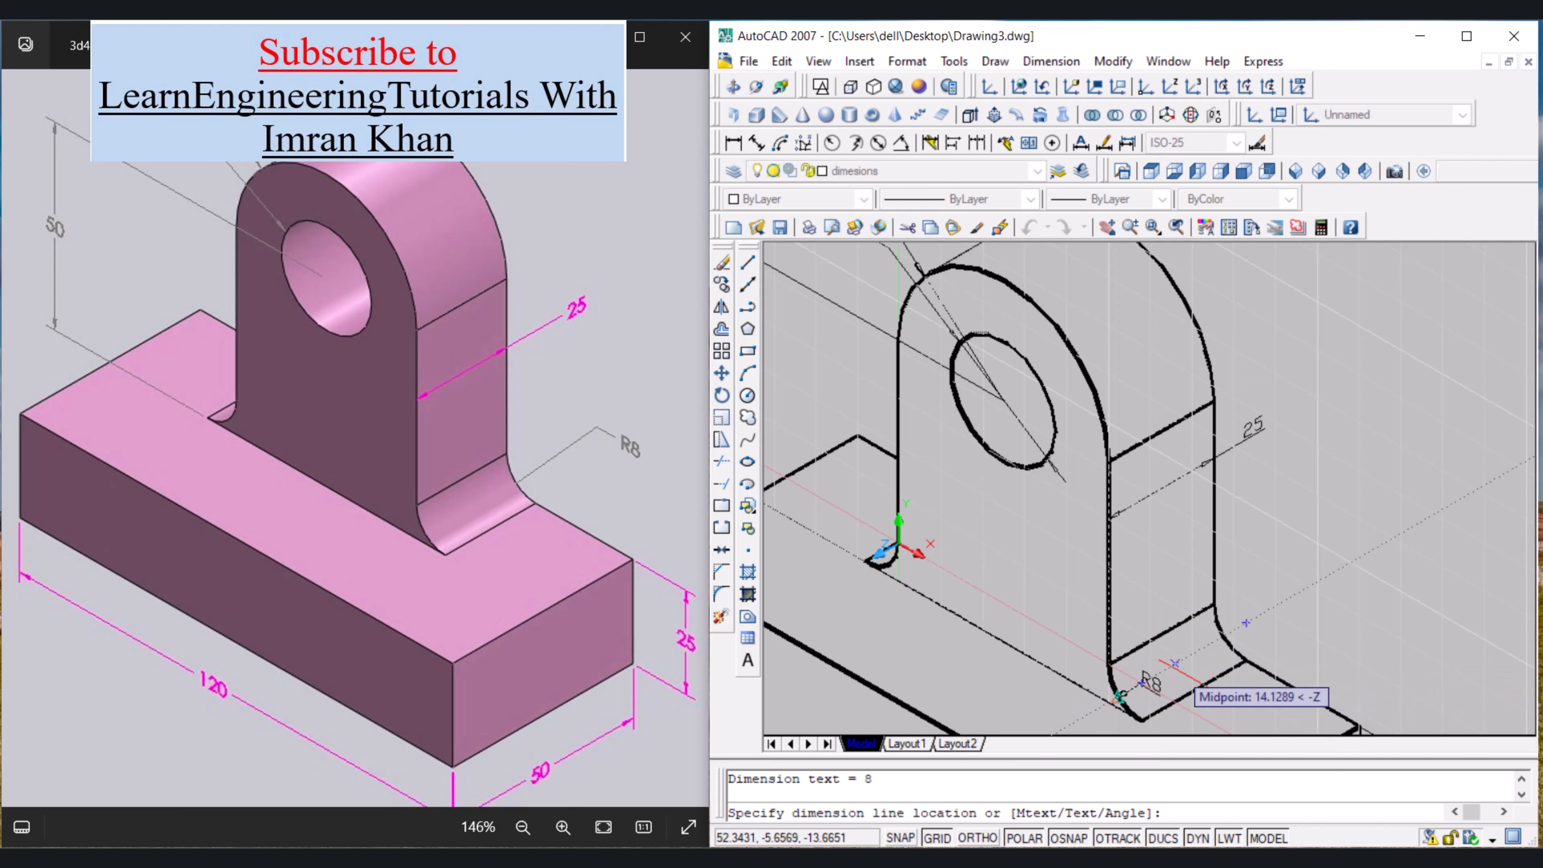
click(1172, 671)
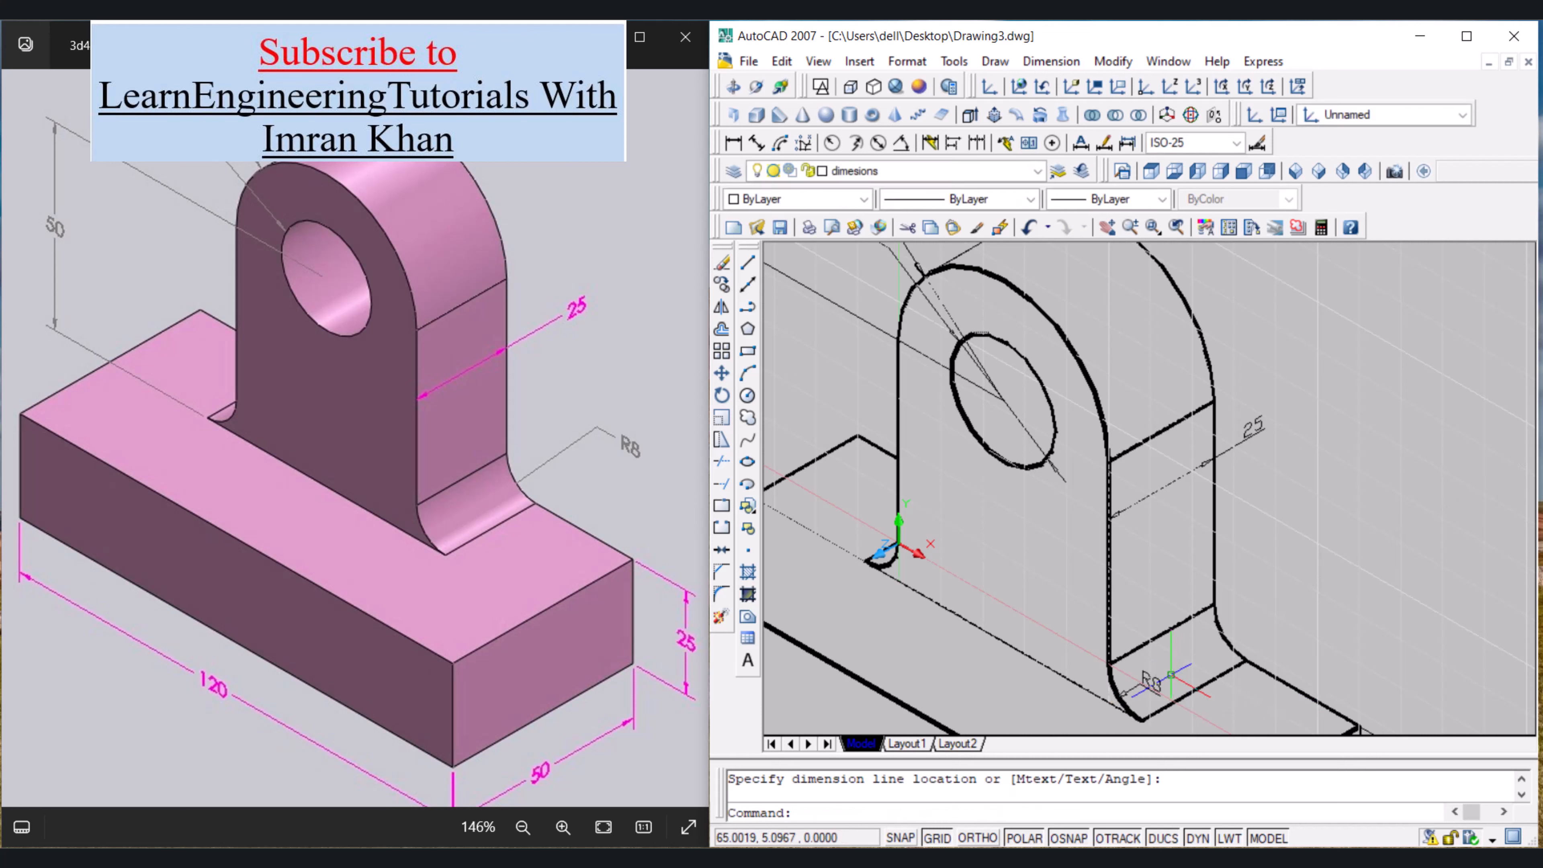
Step: Move the fillet's radius dimension from its arrow tip on the front arc to the matching point on the rear arc
scroll(1147, 699, up, 6)
middle_drag(1148, 699, 1155, 539)
key(Escape)
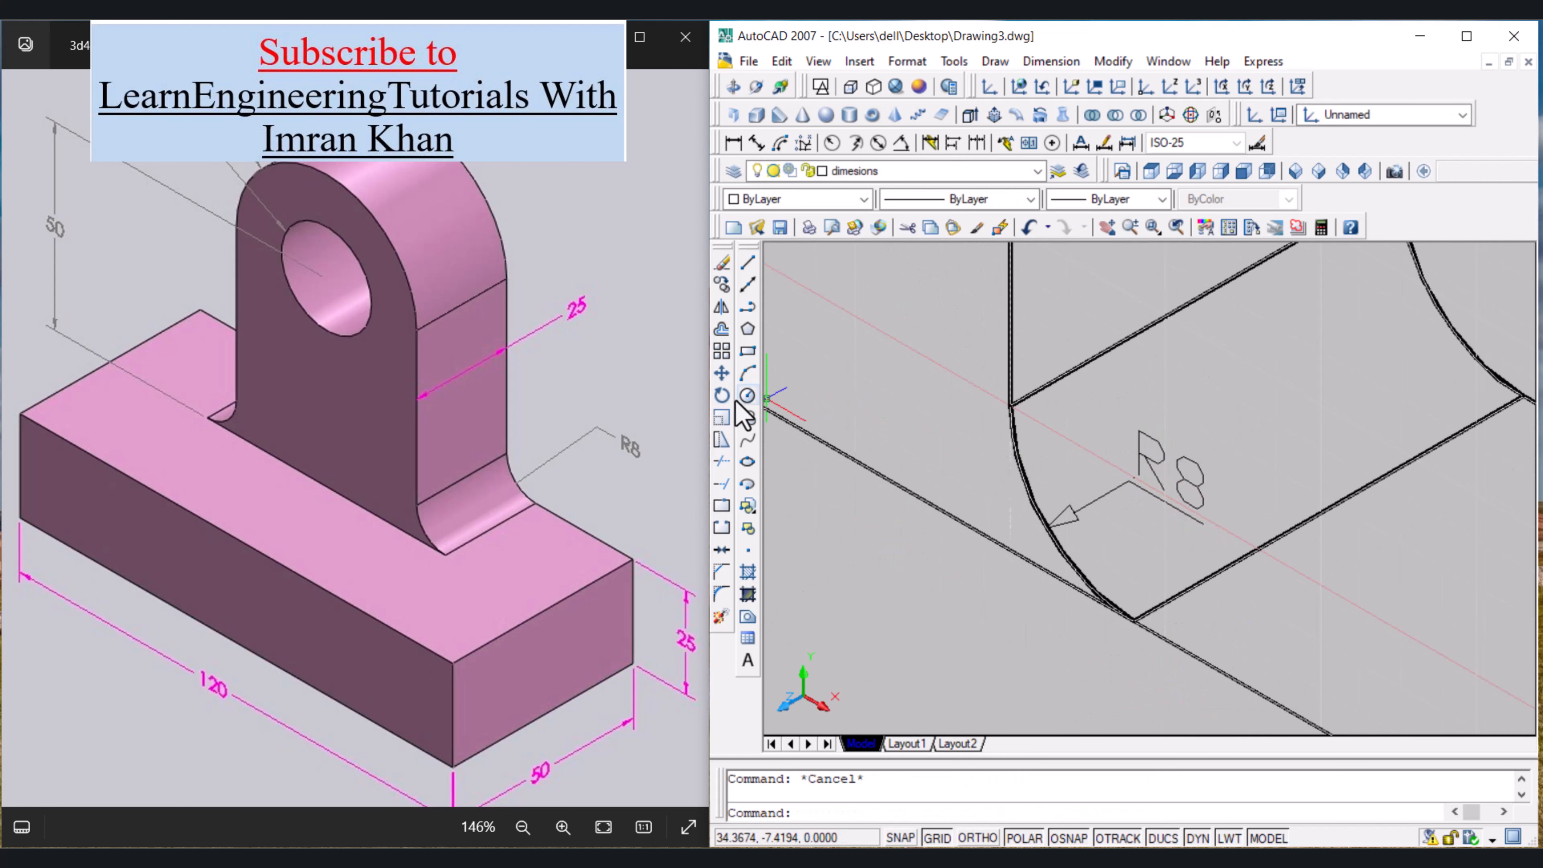
click(722, 373)
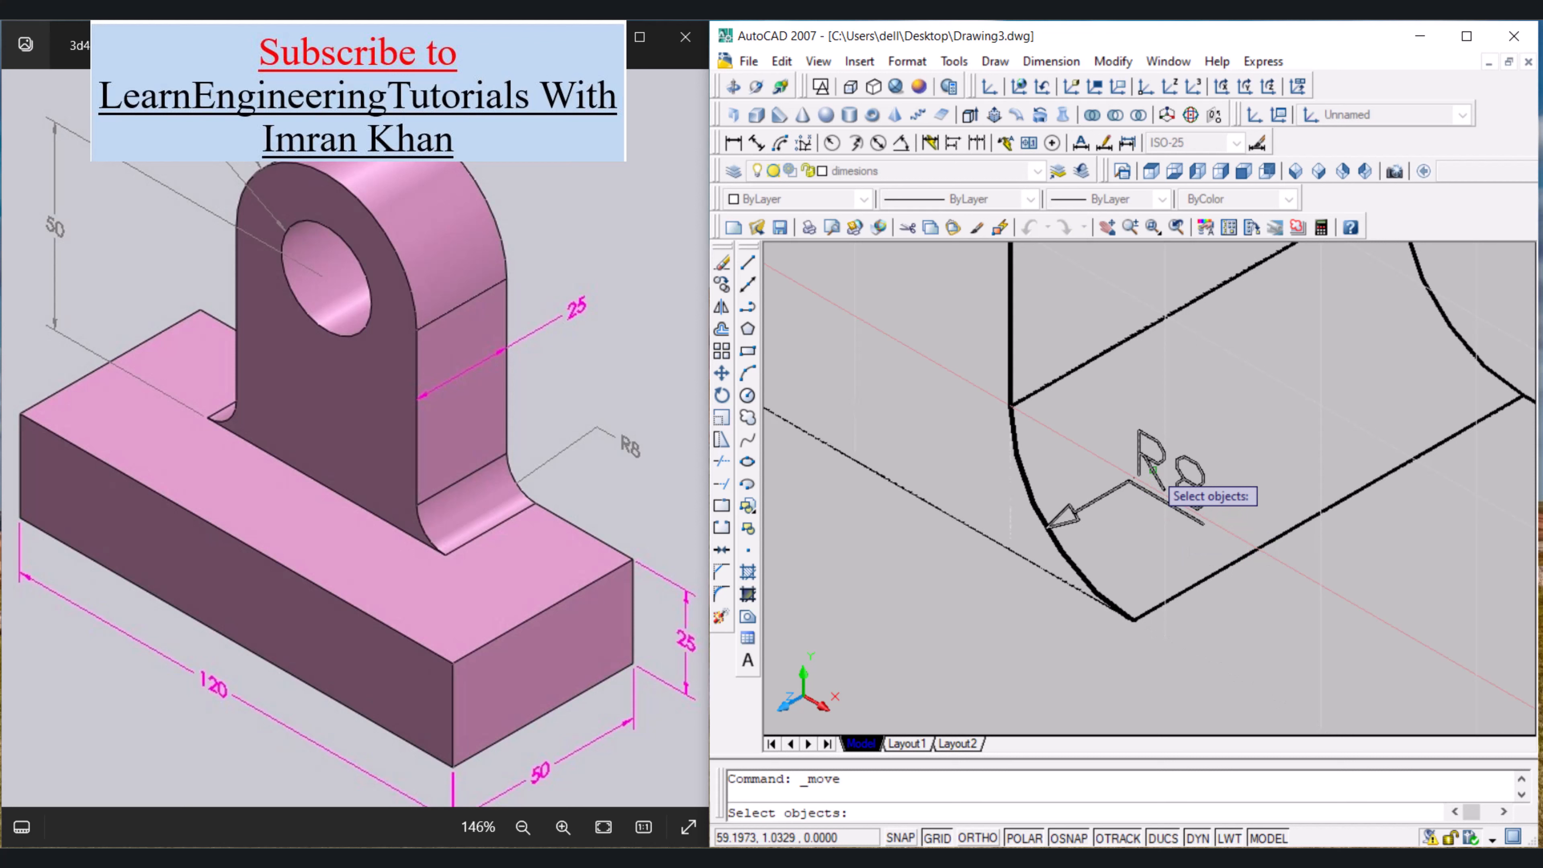
click(1154, 470)
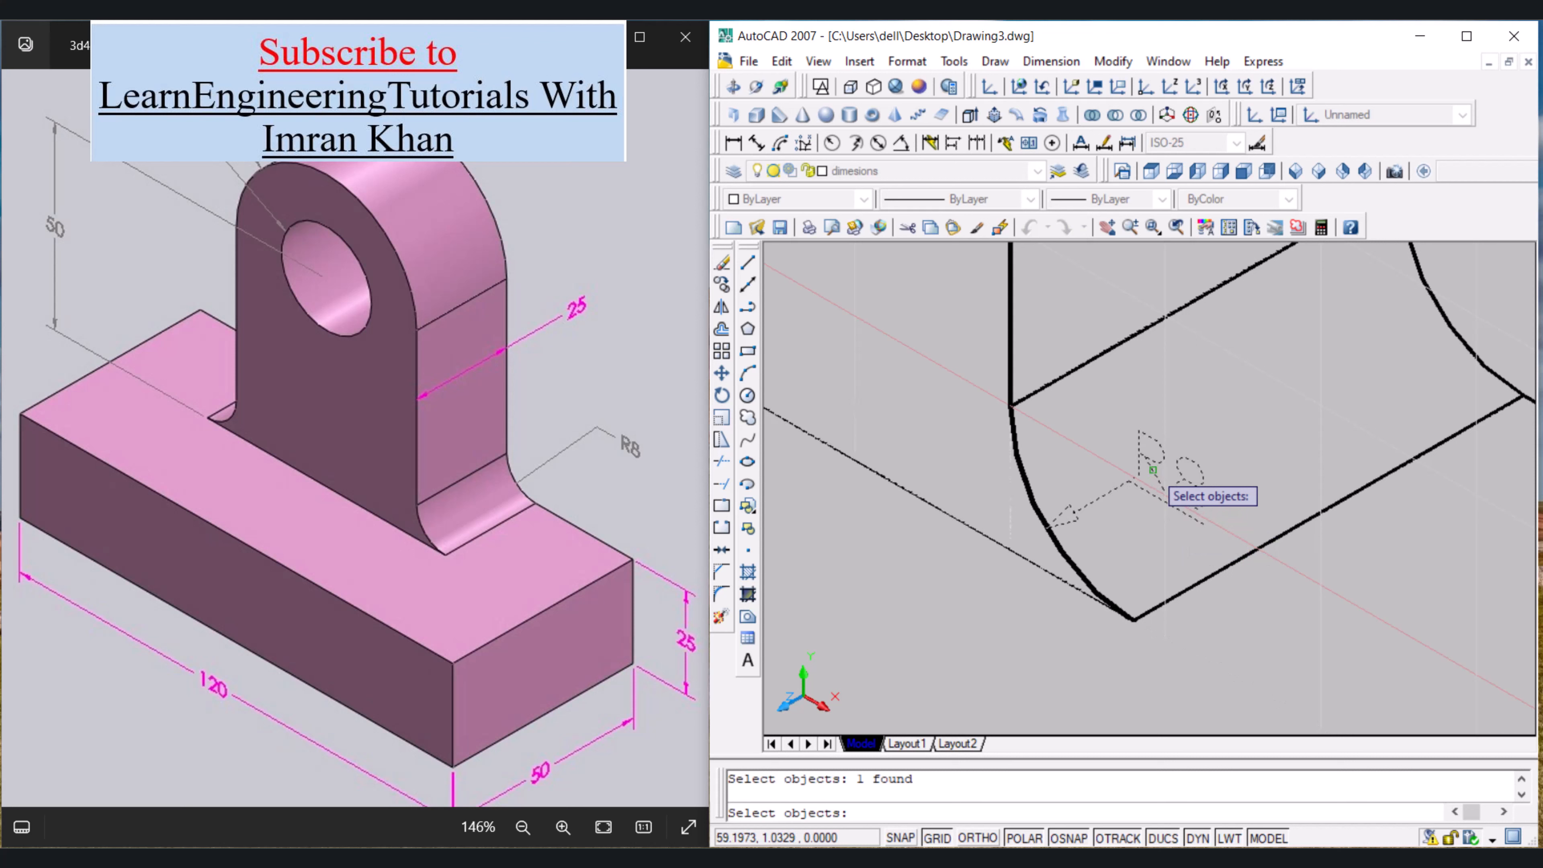
key(Return)
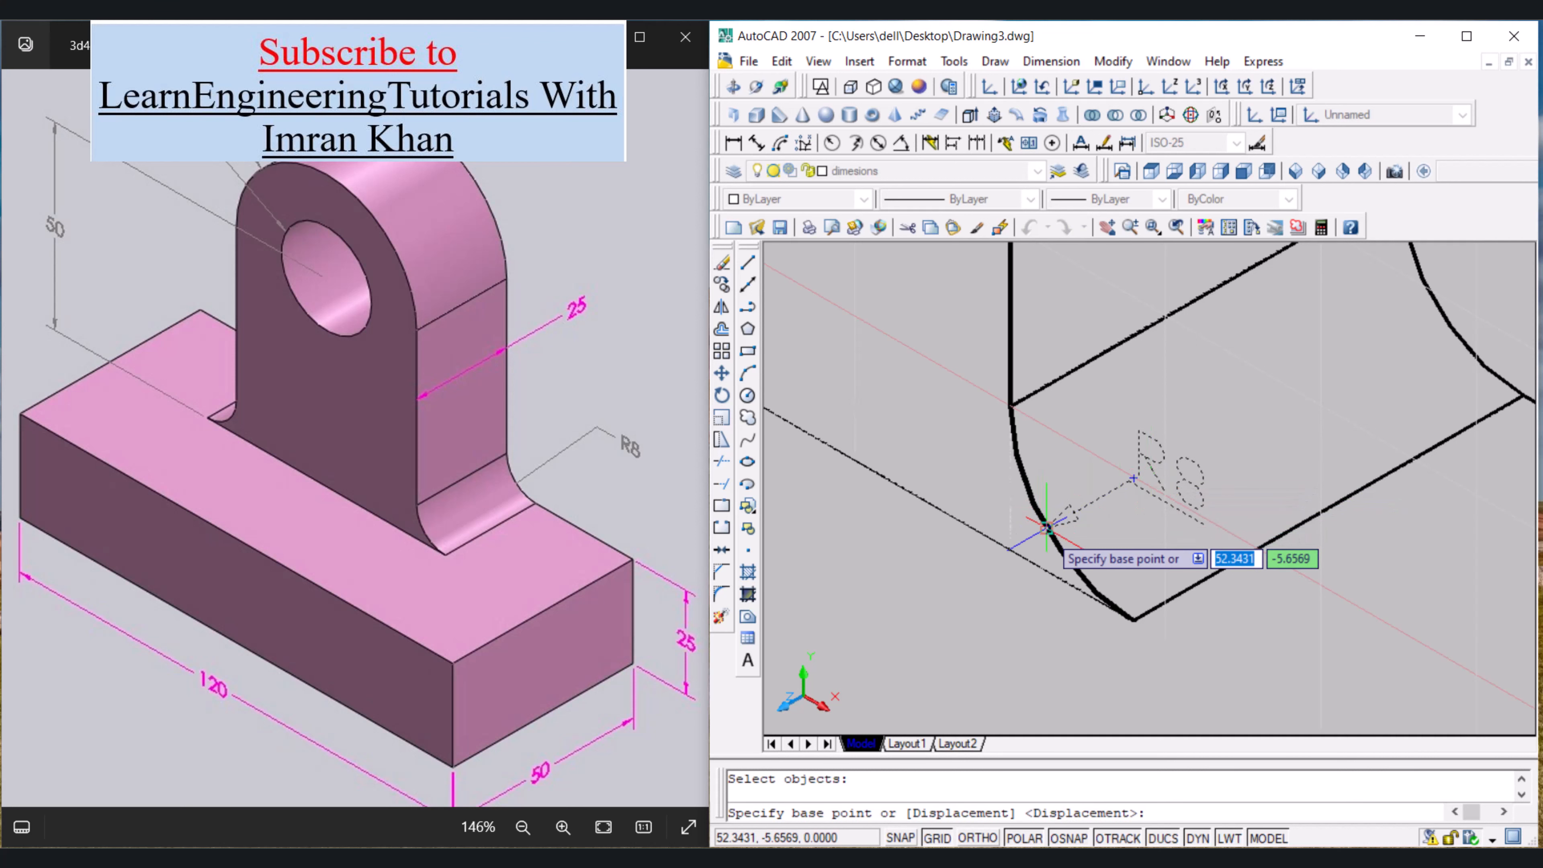
scroll(1045, 526, up, 3)
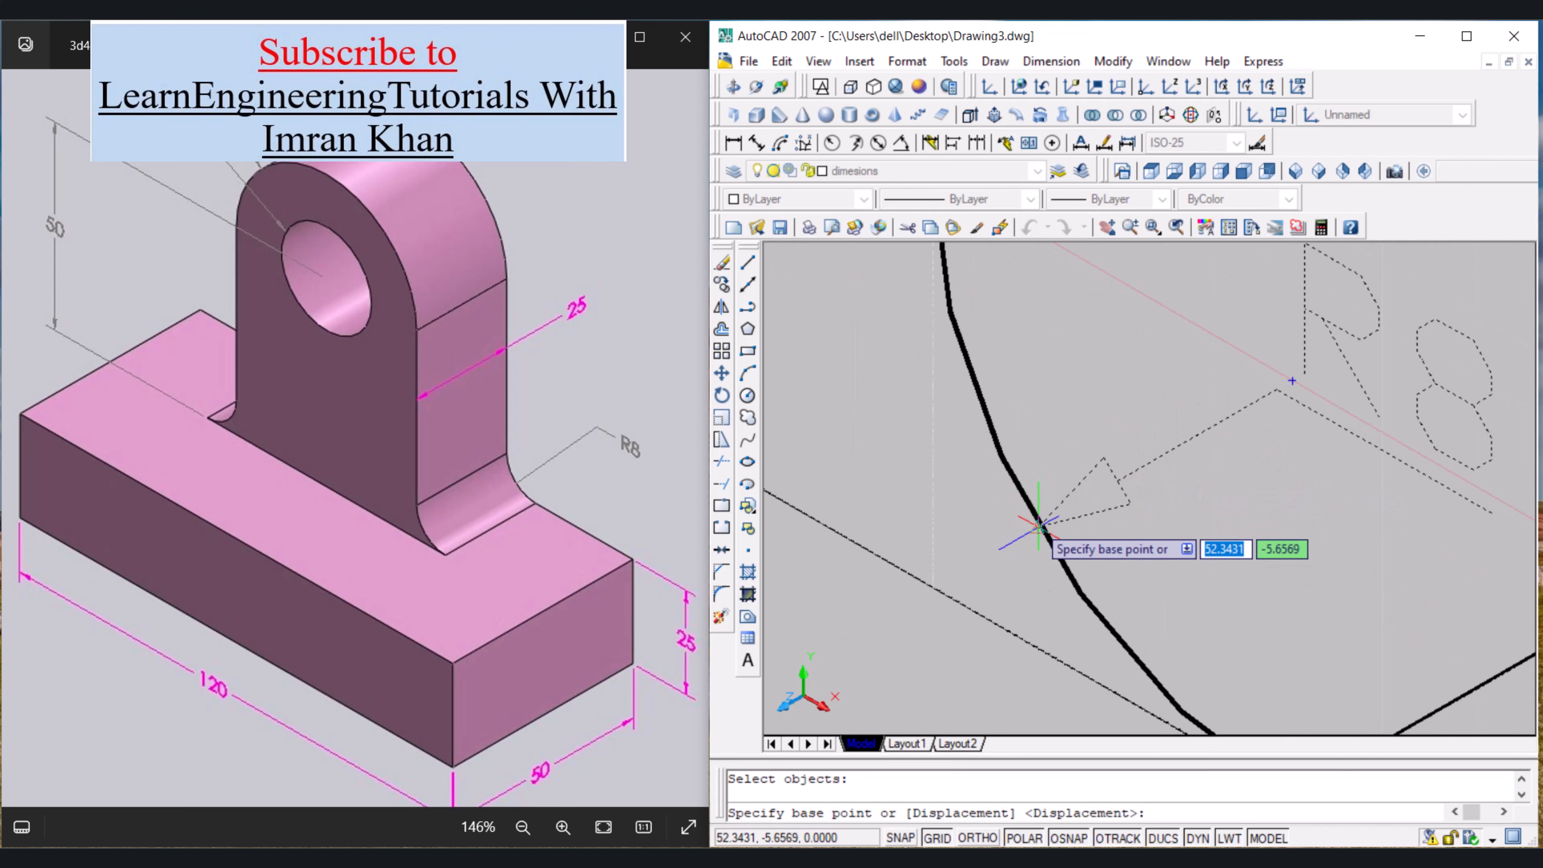
scroll(1039, 527, up, 3)
click(1028, 530)
scroll(1028, 531, down, 7)
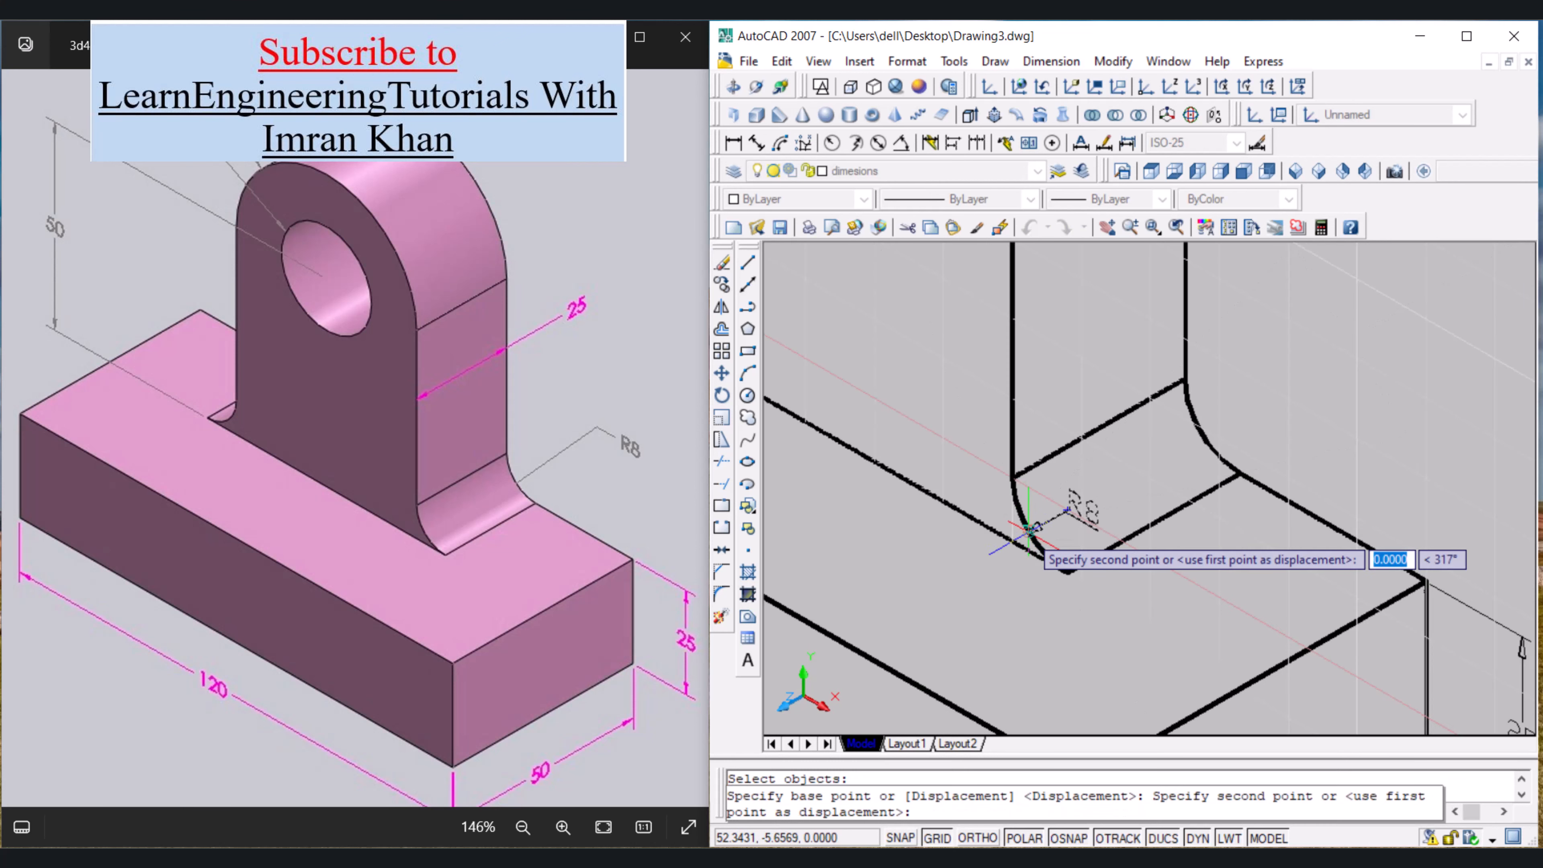
scroll(1249, 454, up, 4)
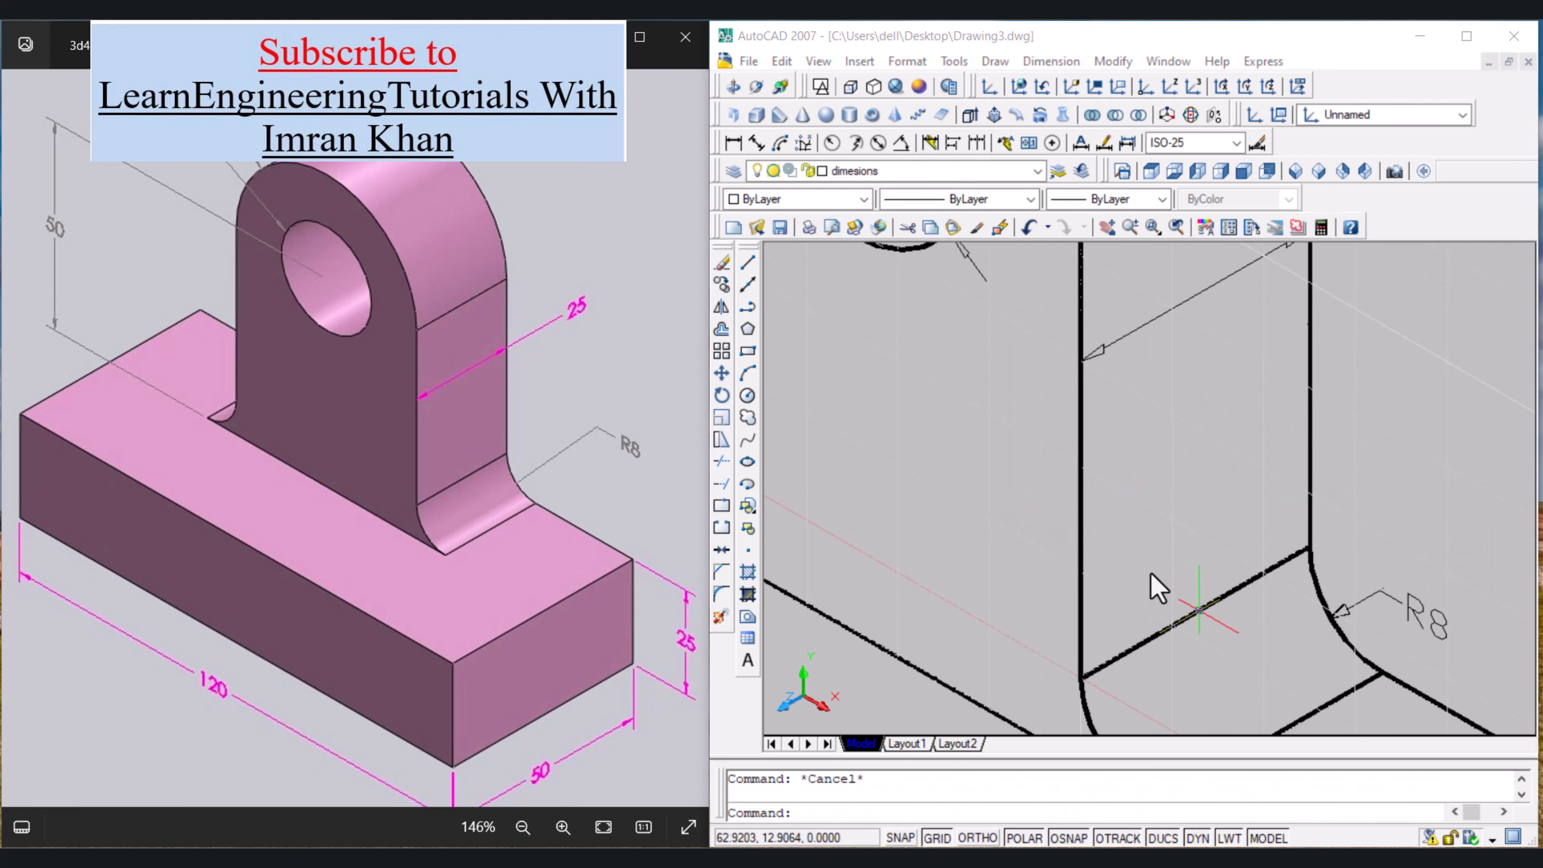
scroll(1153, 586, down, 5)
scroll(1151, 568, down, 3)
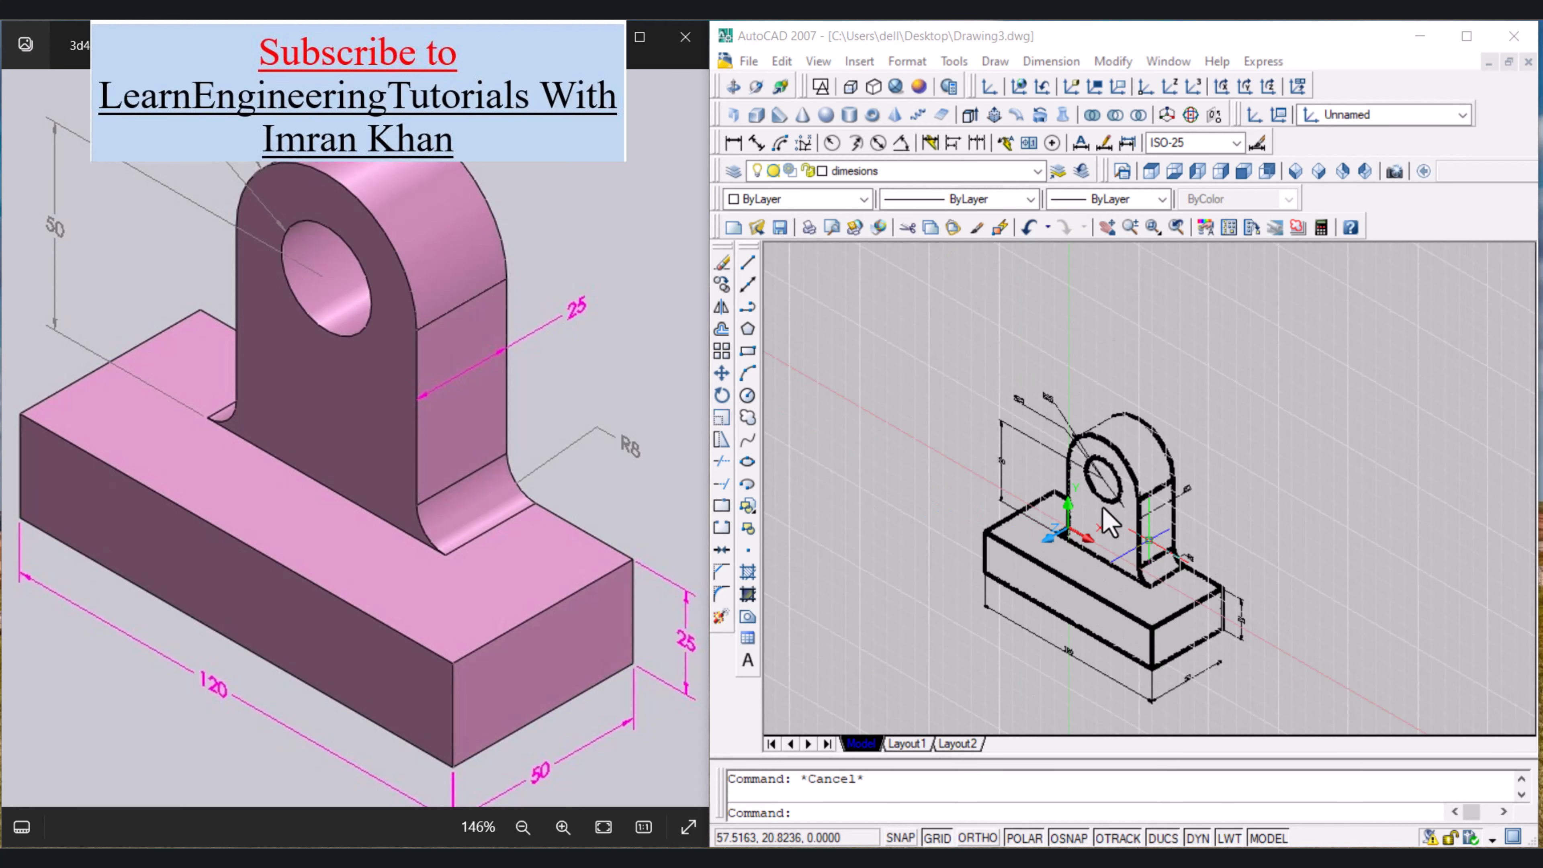
scroll(988, 442, up, 5)
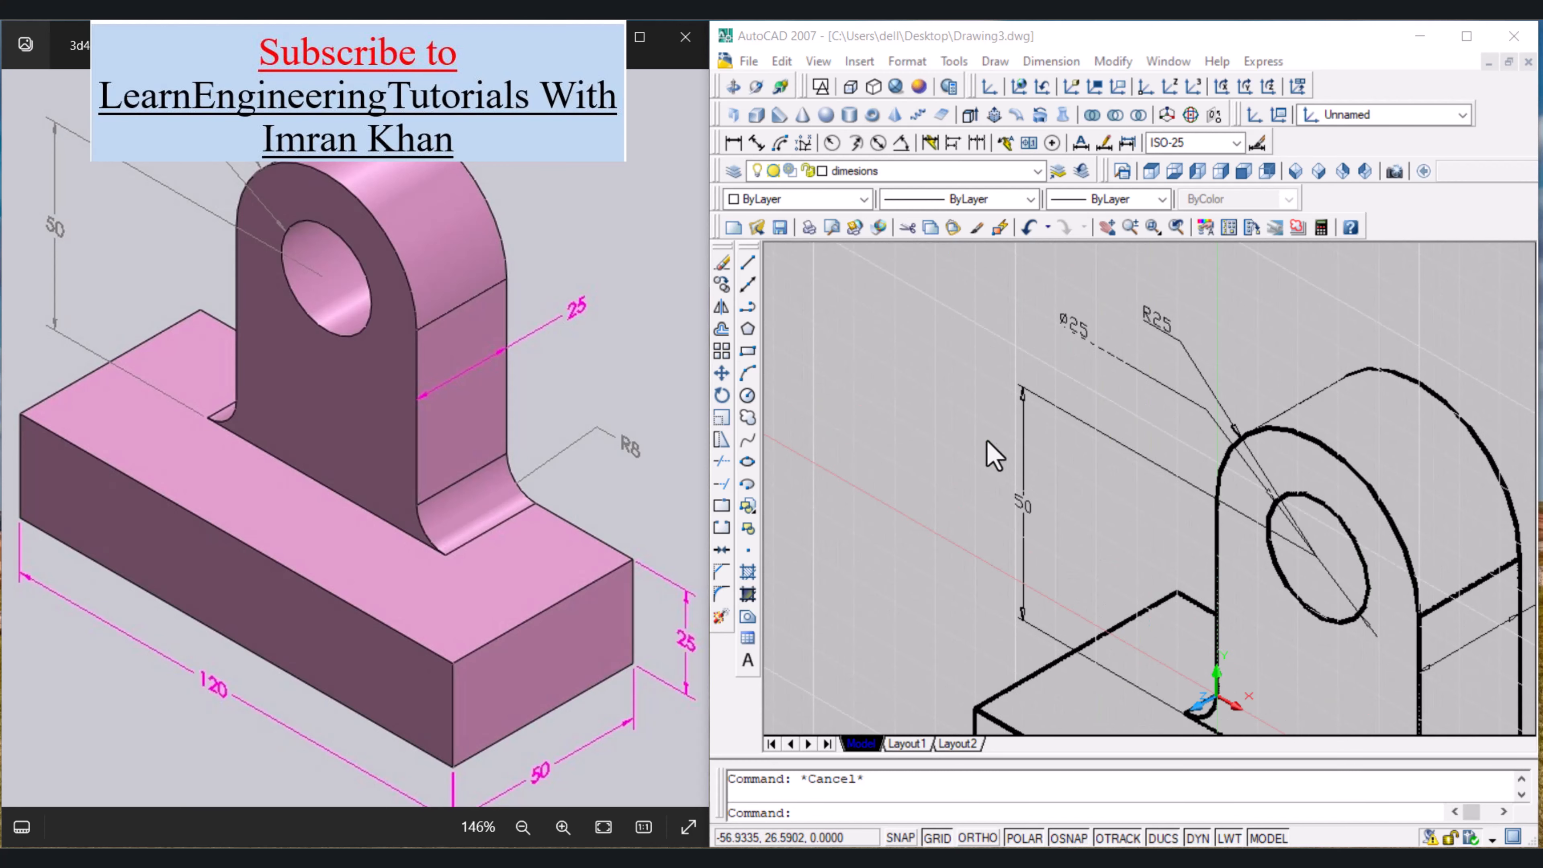
scroll(987, 446, down, 2)
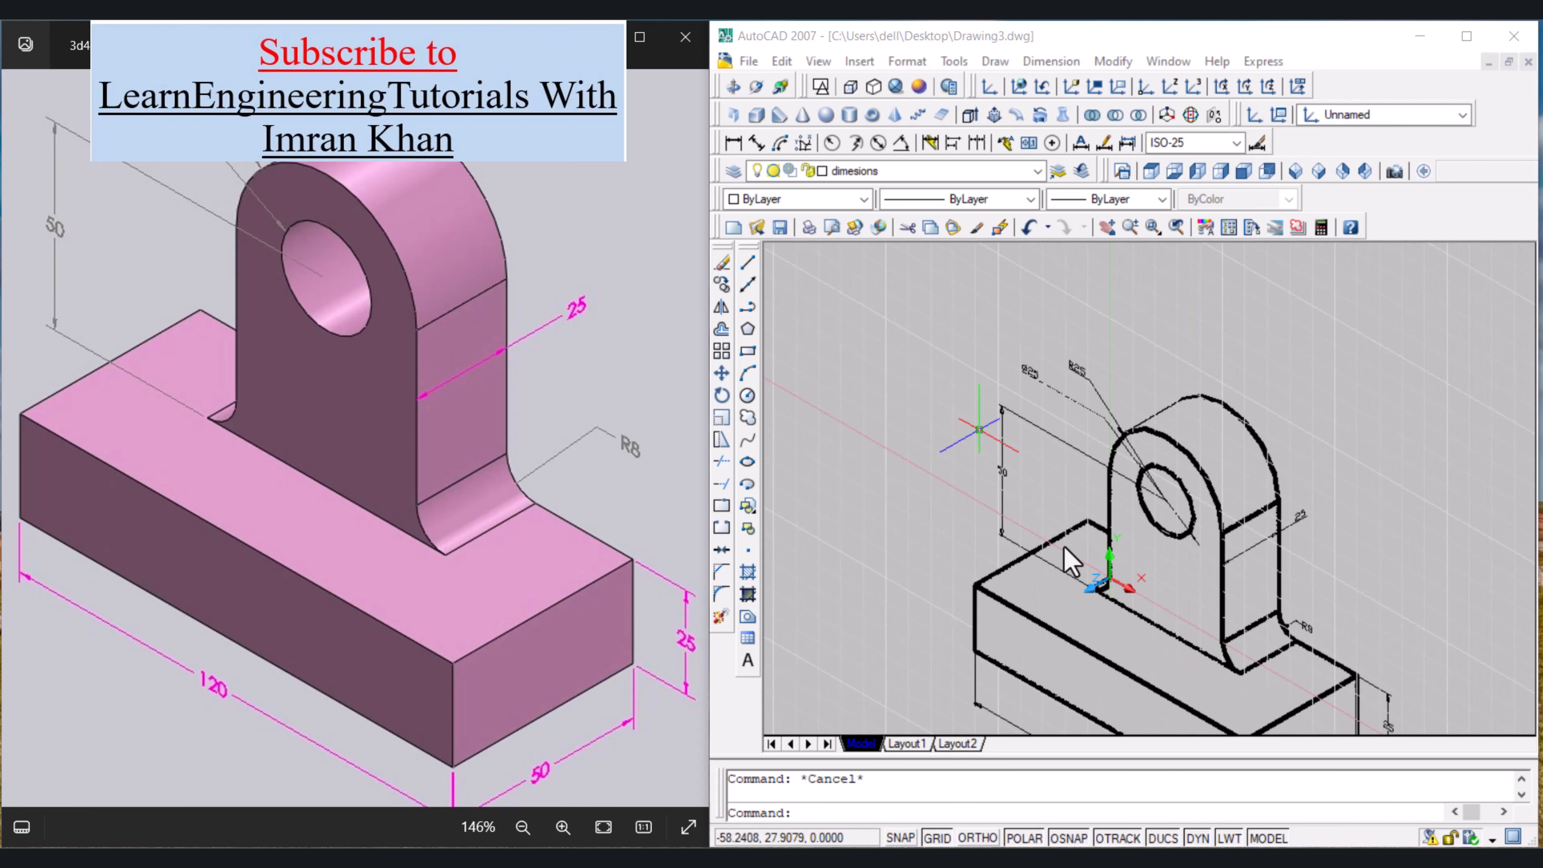
scroll(1060, 547, up, 3)
scroll(1057, 548, down, 4)
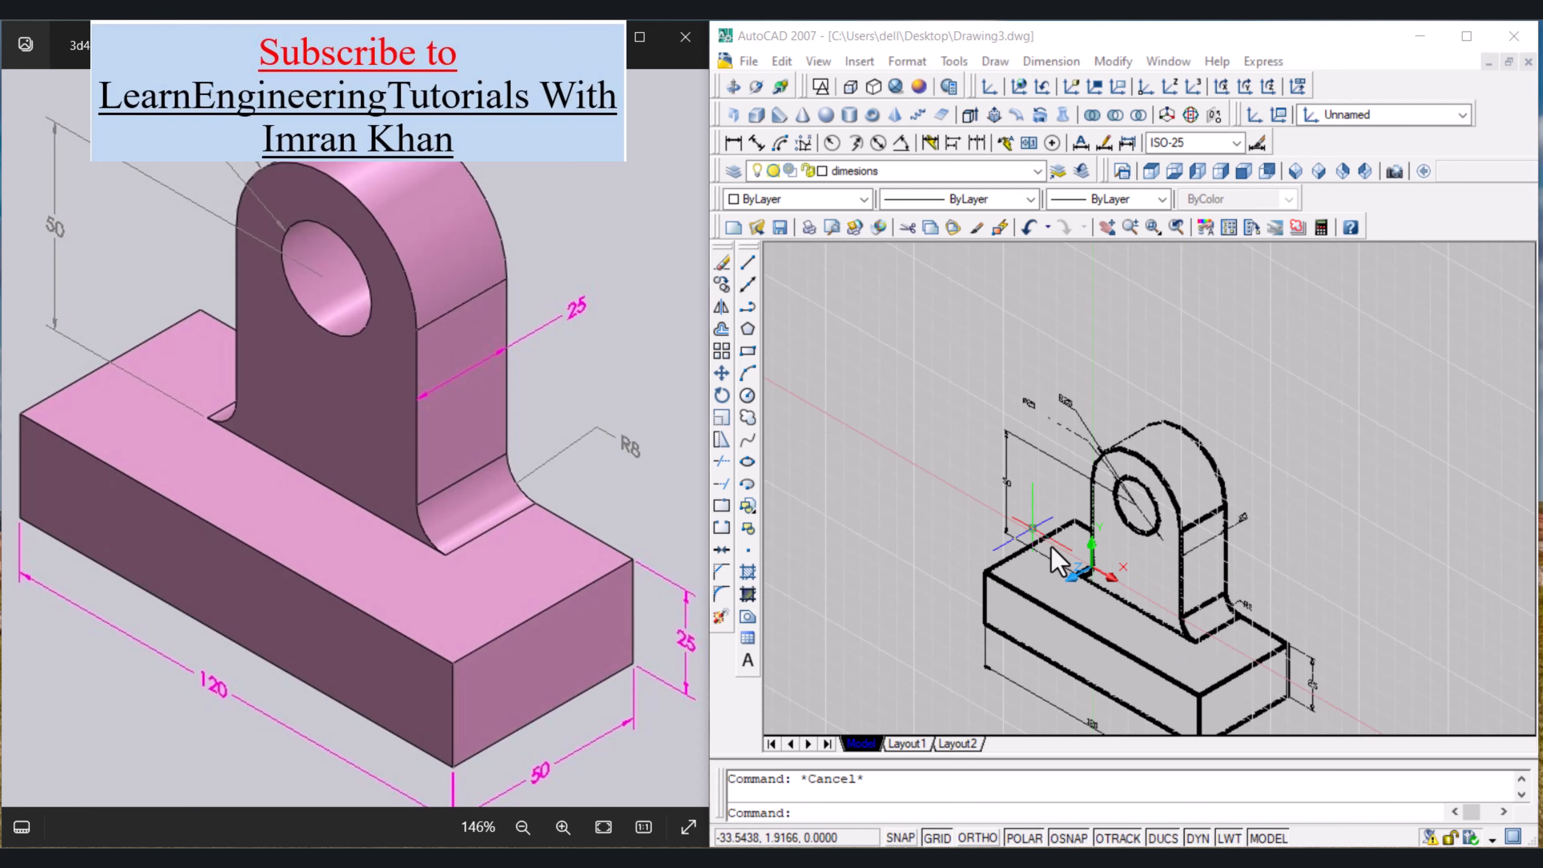
Step: Set the bracket solid's color to Magenta in its properties
click(1147, 557)
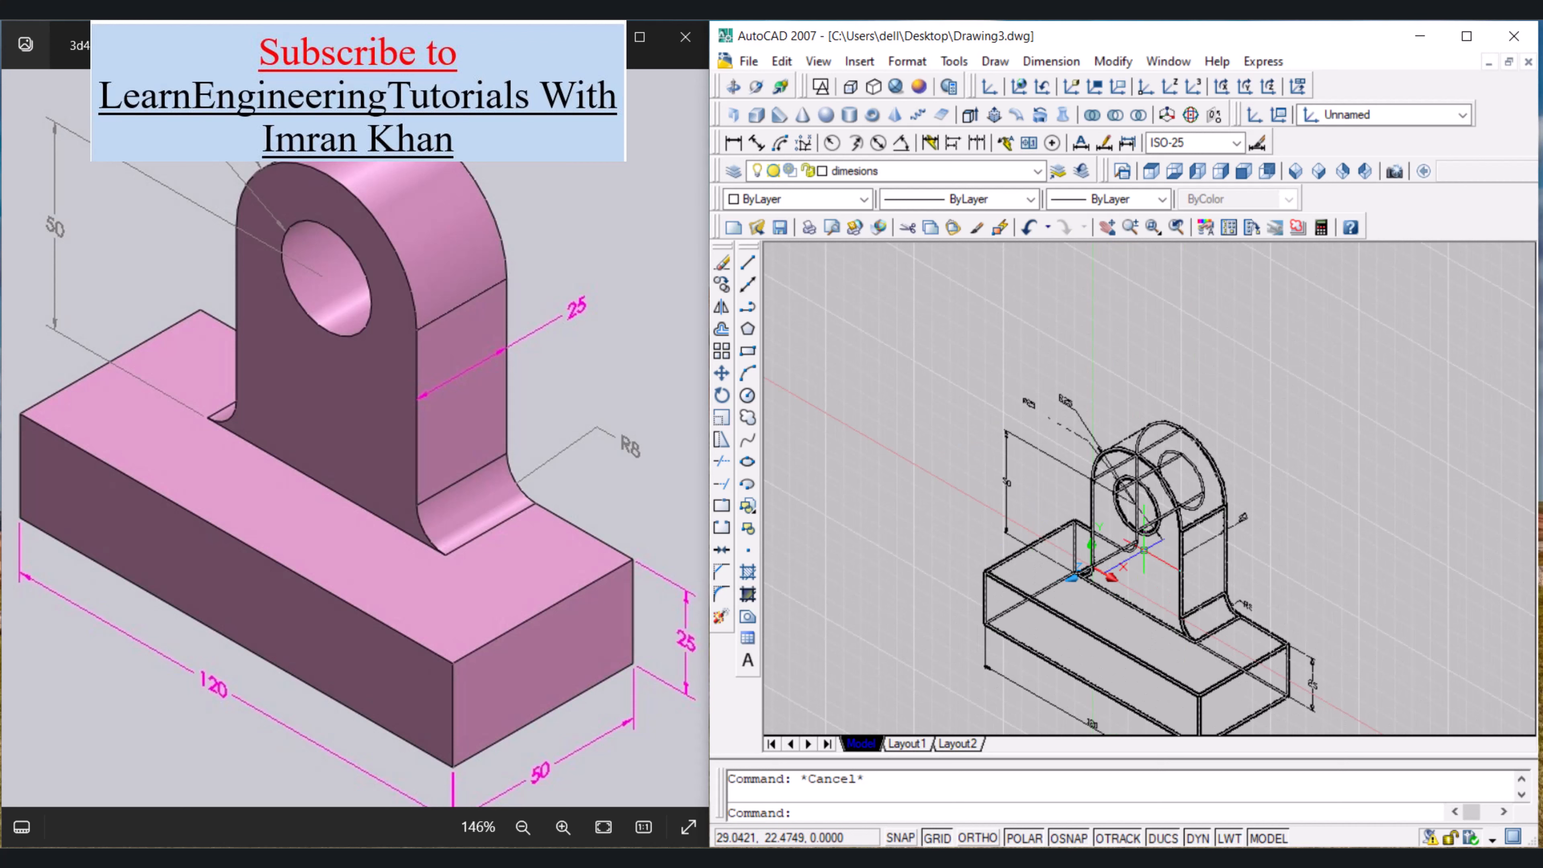
click(1143, 549)
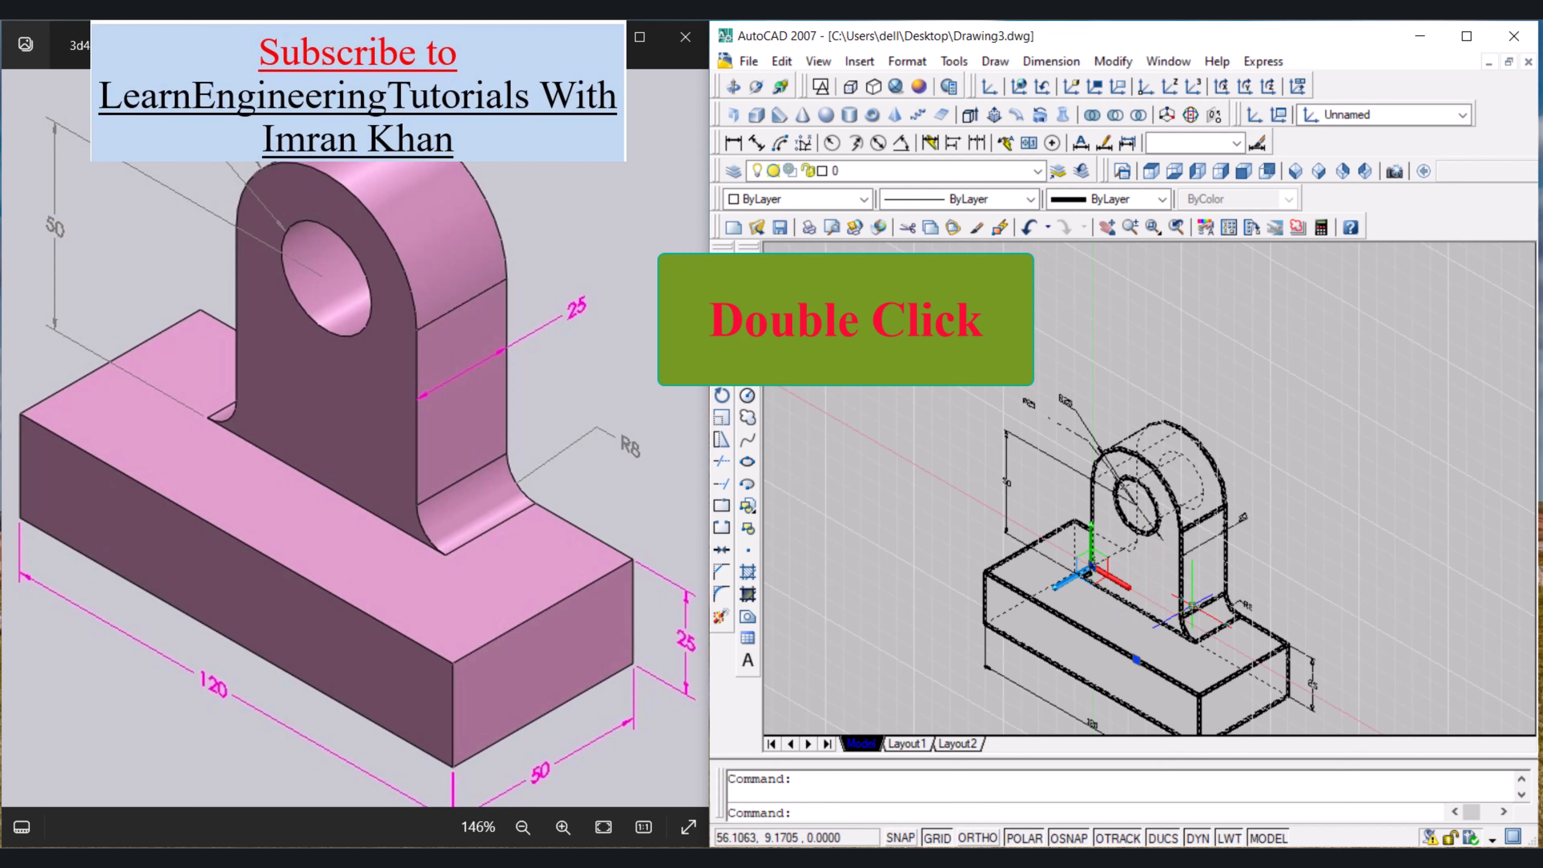
double_click(1146, 573)
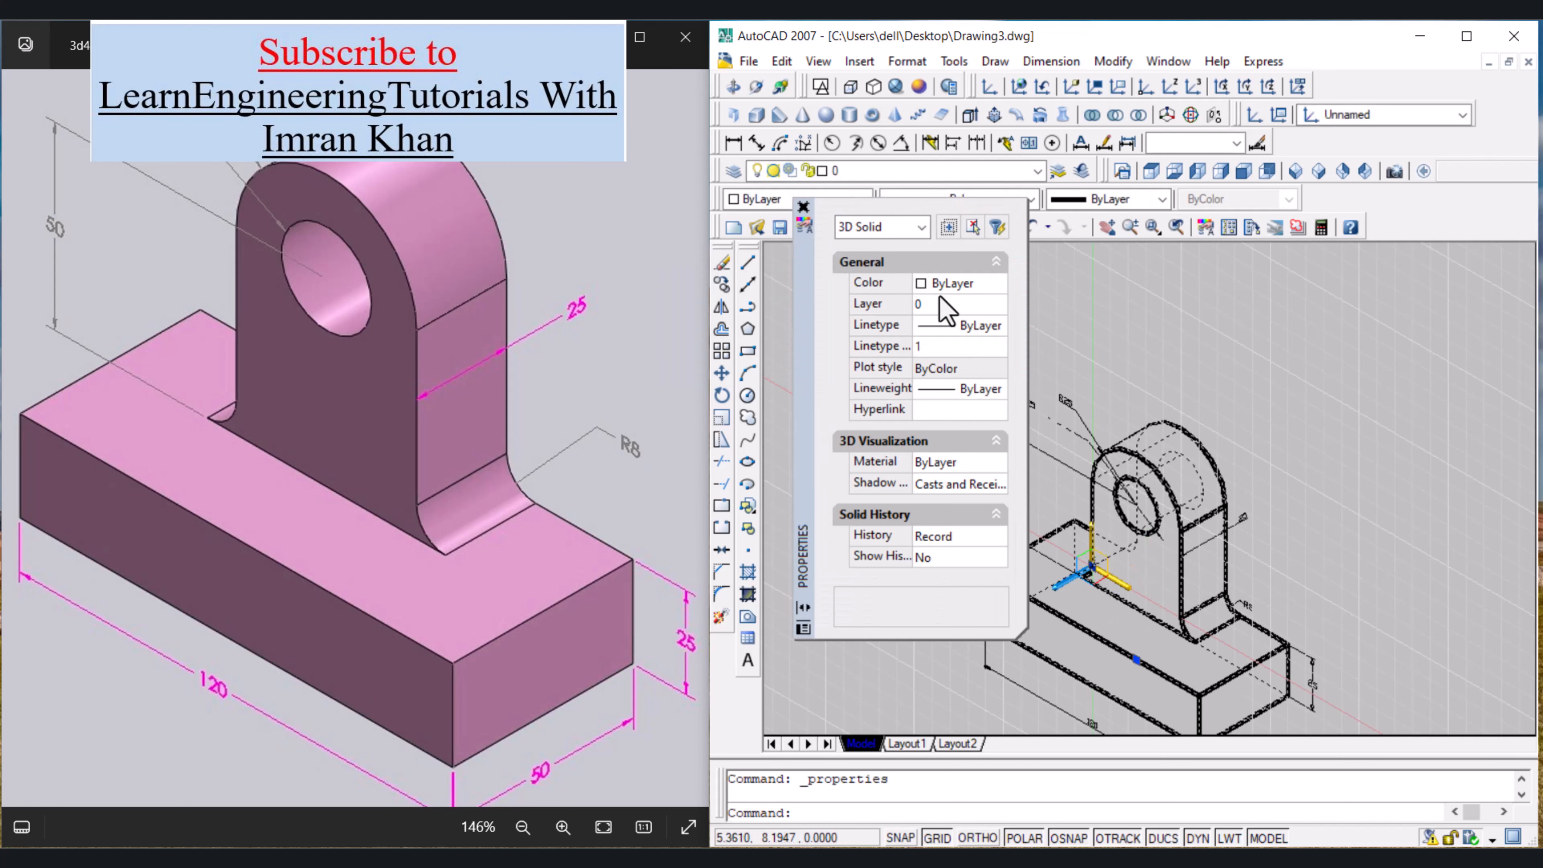
click(943, 289)
click(943, 289)
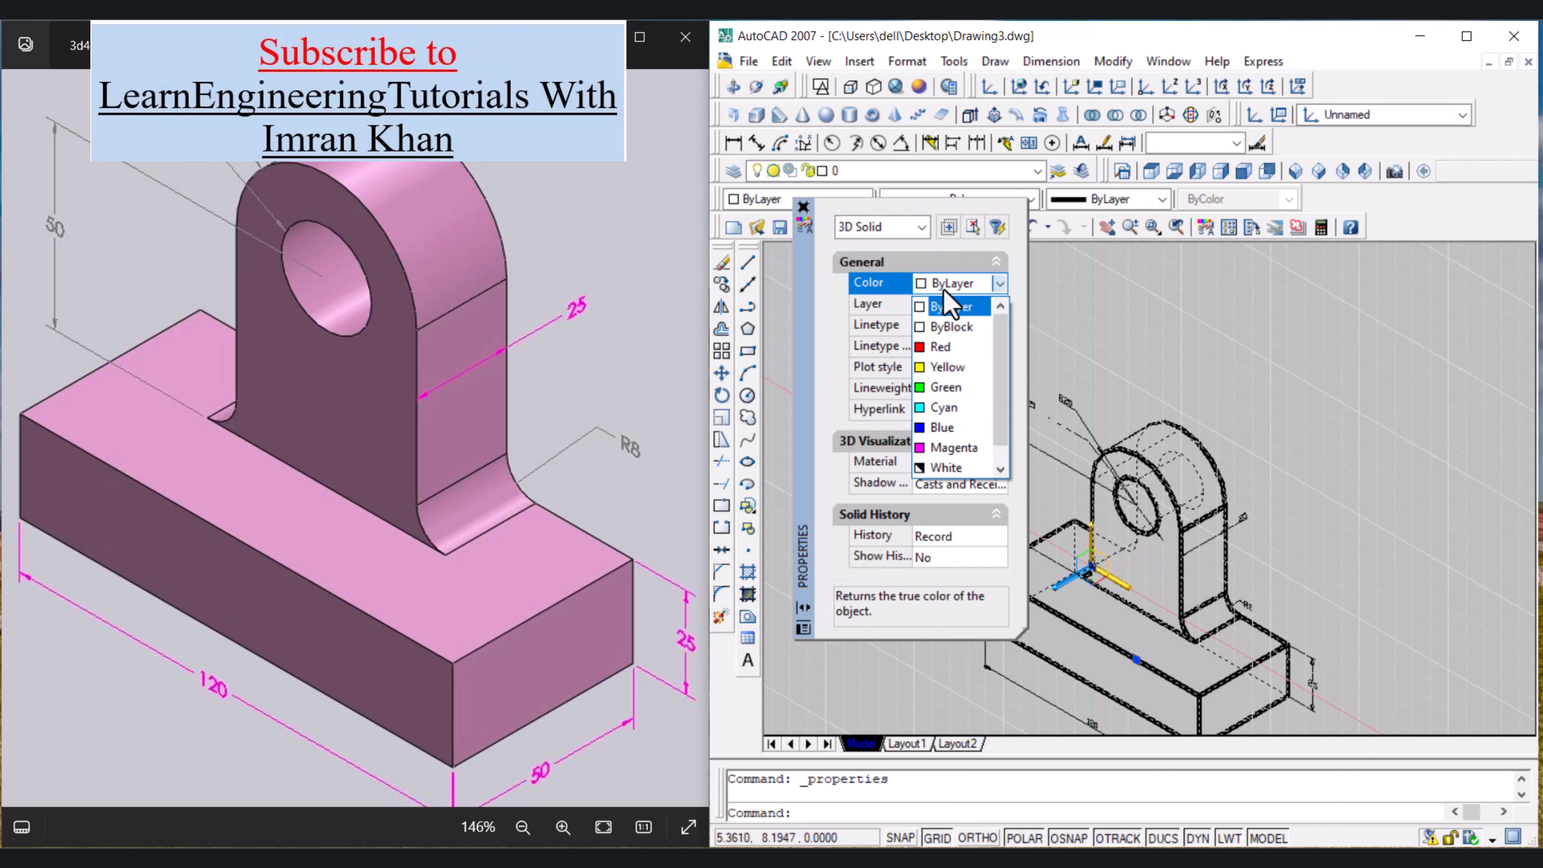
click(948, 452)
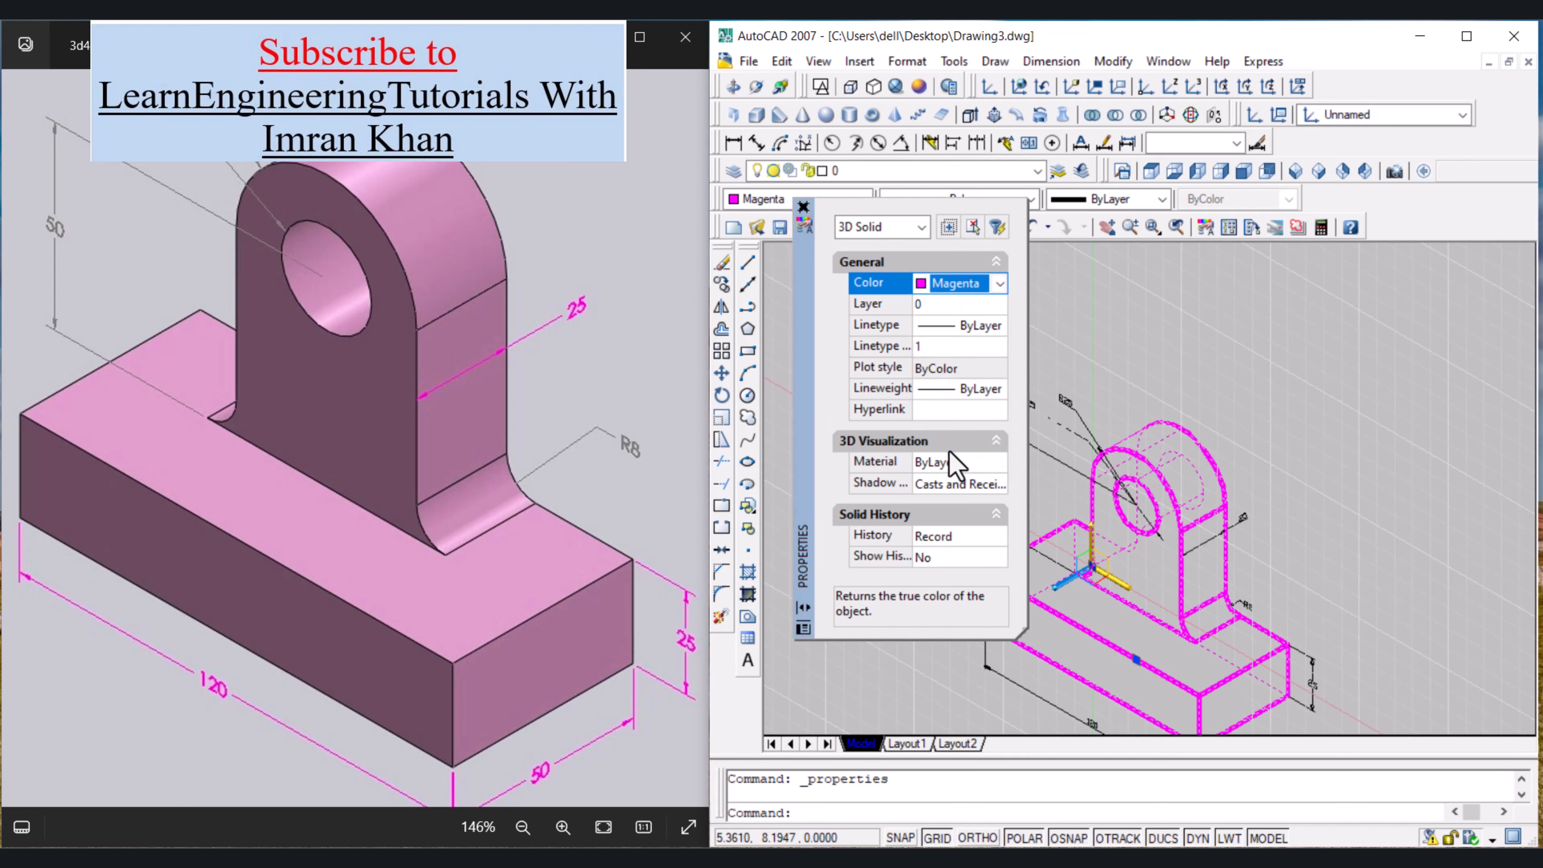
click(803, 208)
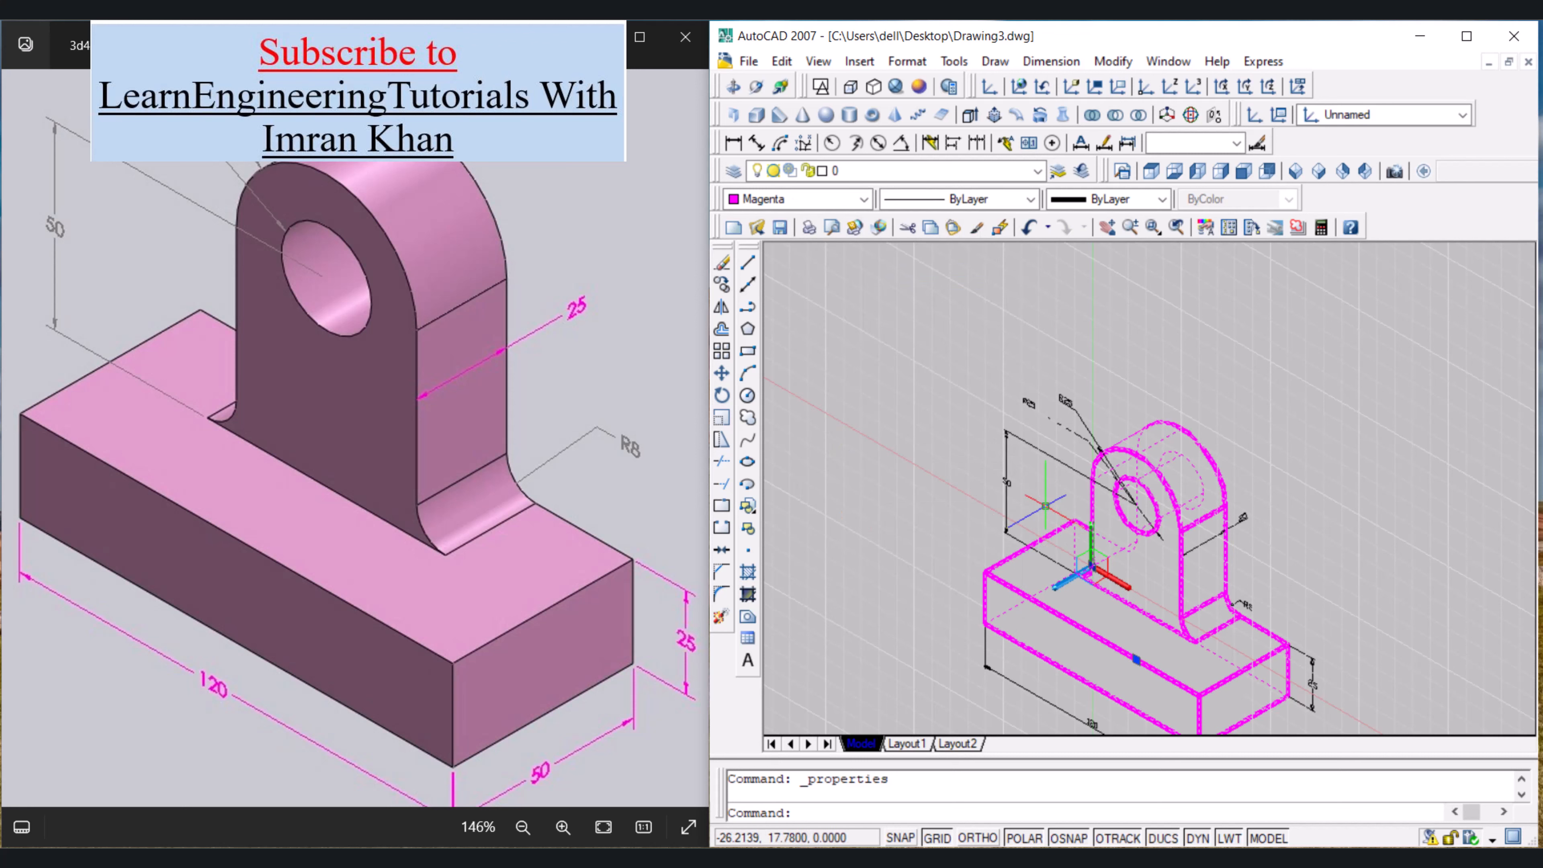
Step: Display the bracket in a shaded visual style with its edges shown, and turn the grid off
click(918, 87)
click(936, 839)
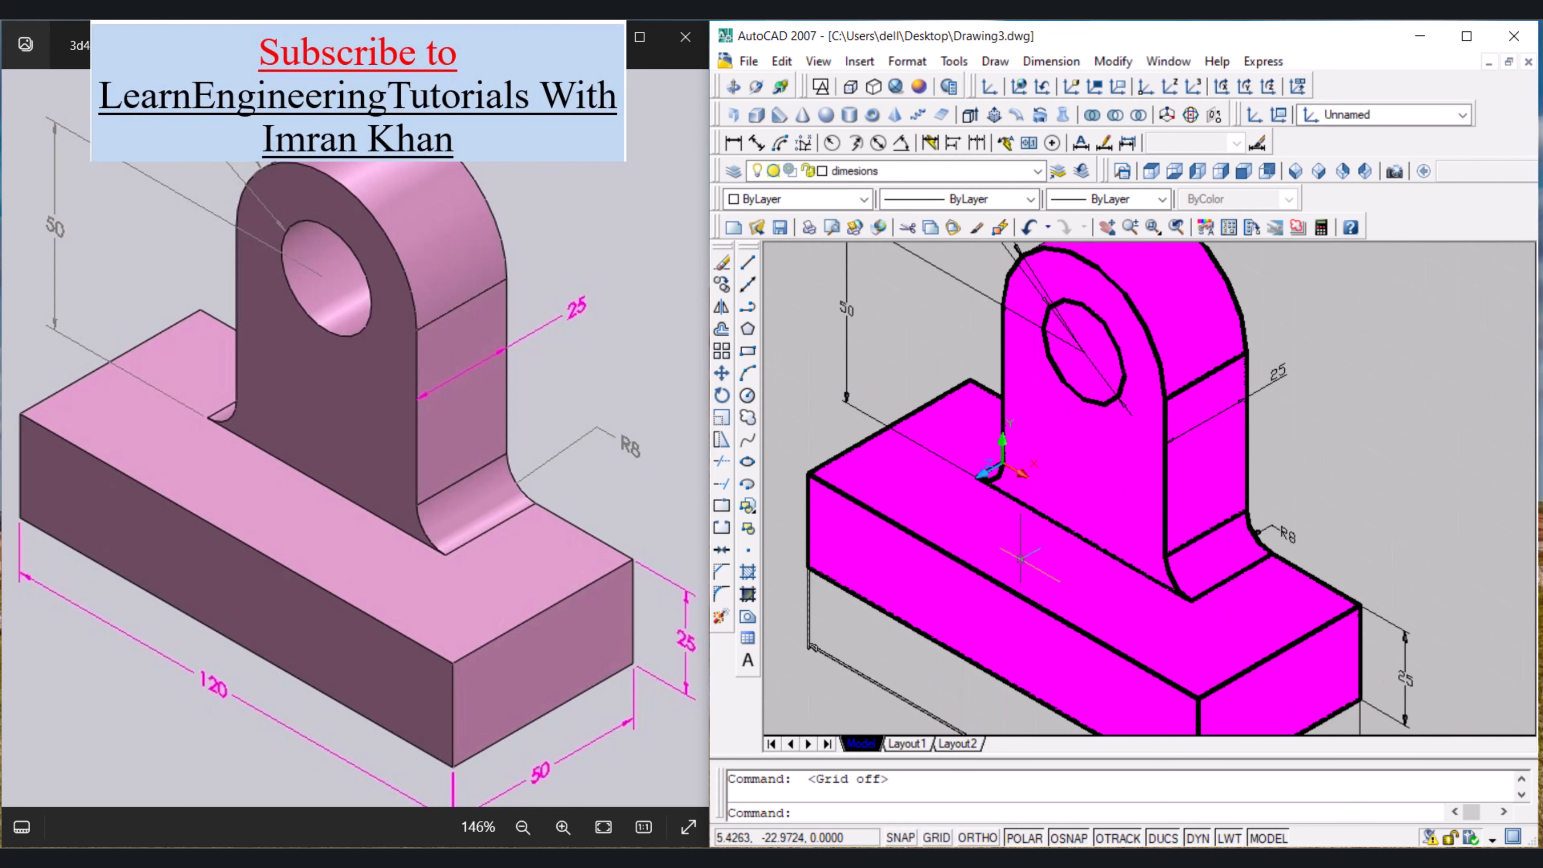
scroll(1021, 546, down, 3)
scroll(1034, 539, up, 2)
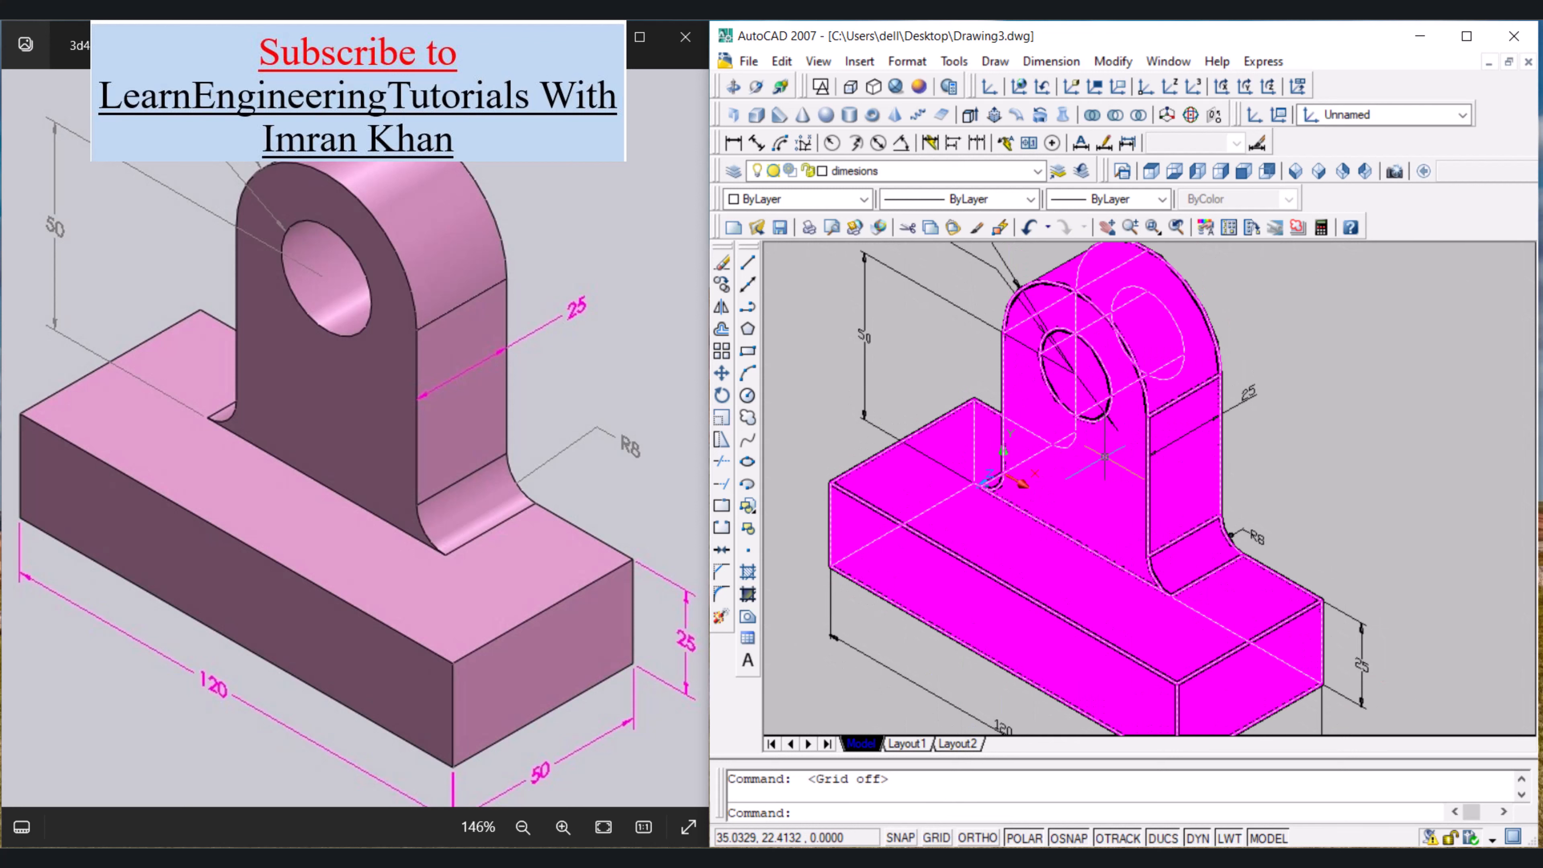
Step: Set the bracket solid's color to index color 174 in its properties
double_click(1104, 456)
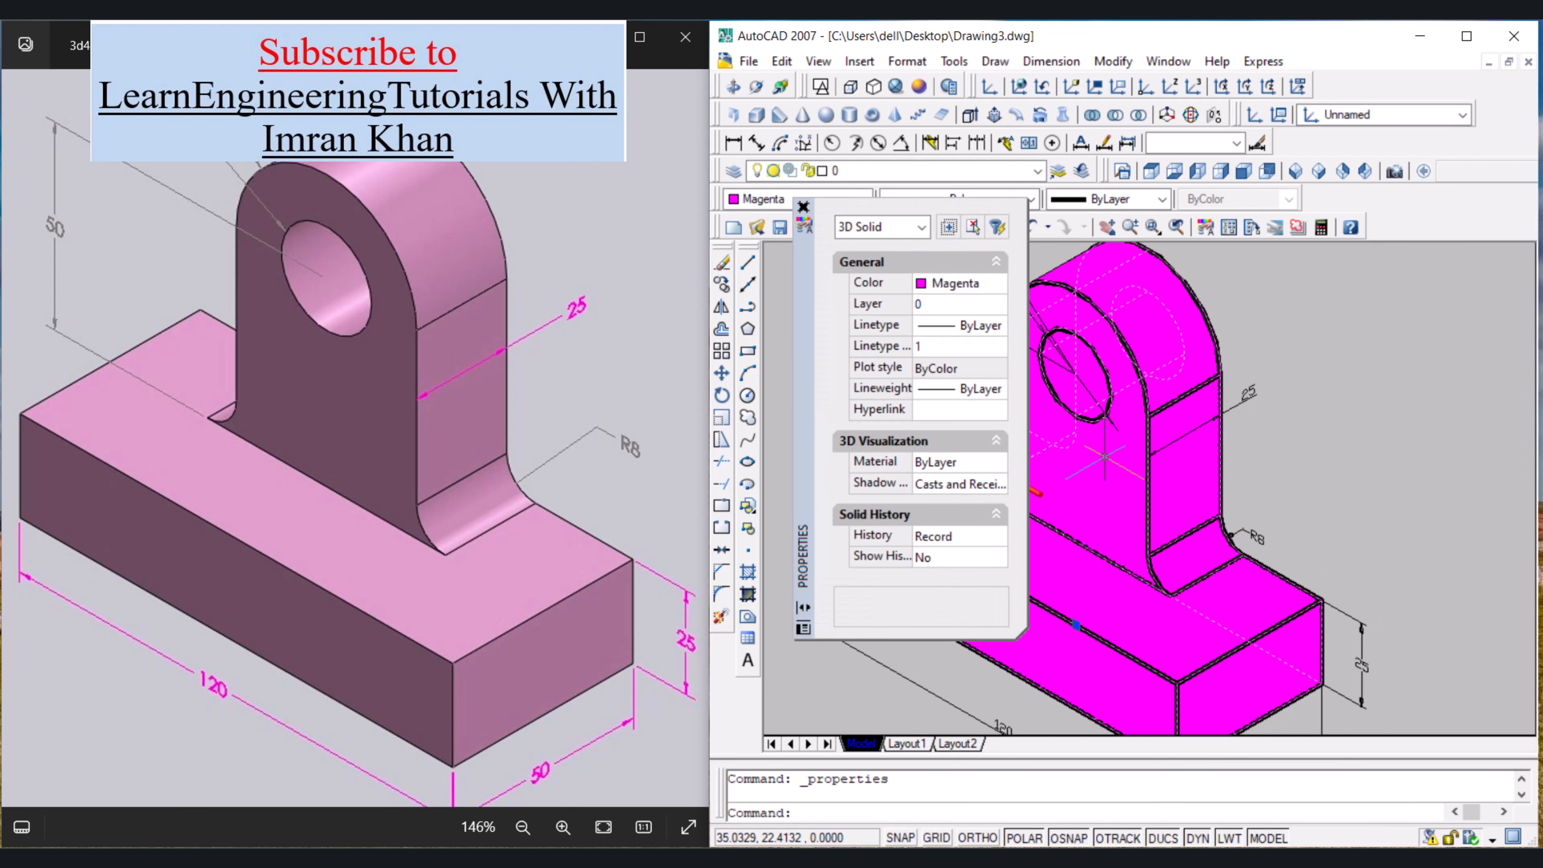
click(955, 284)
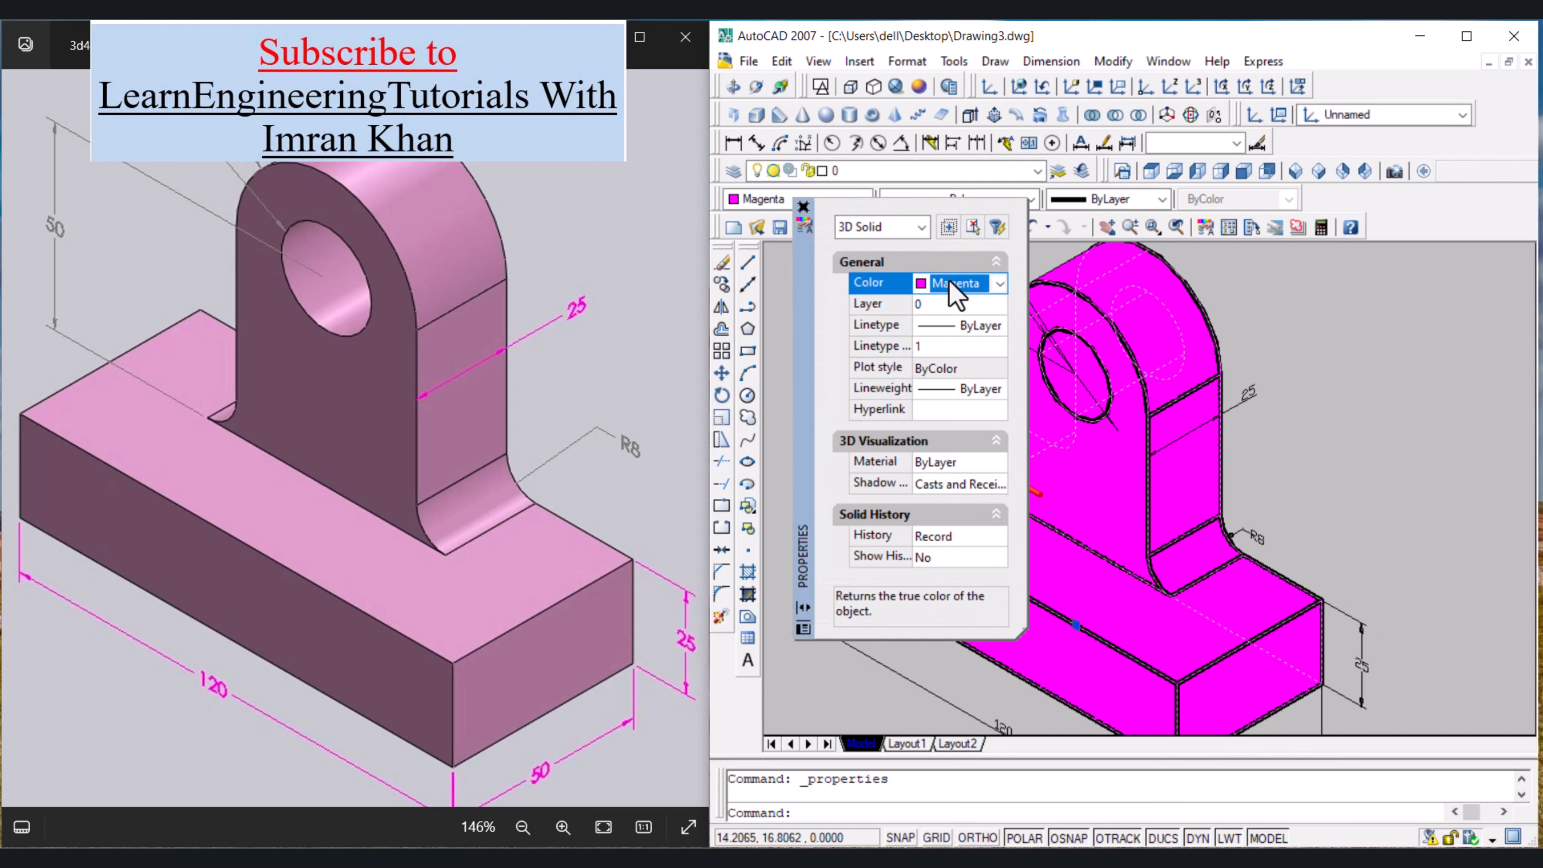
click(951, 284)
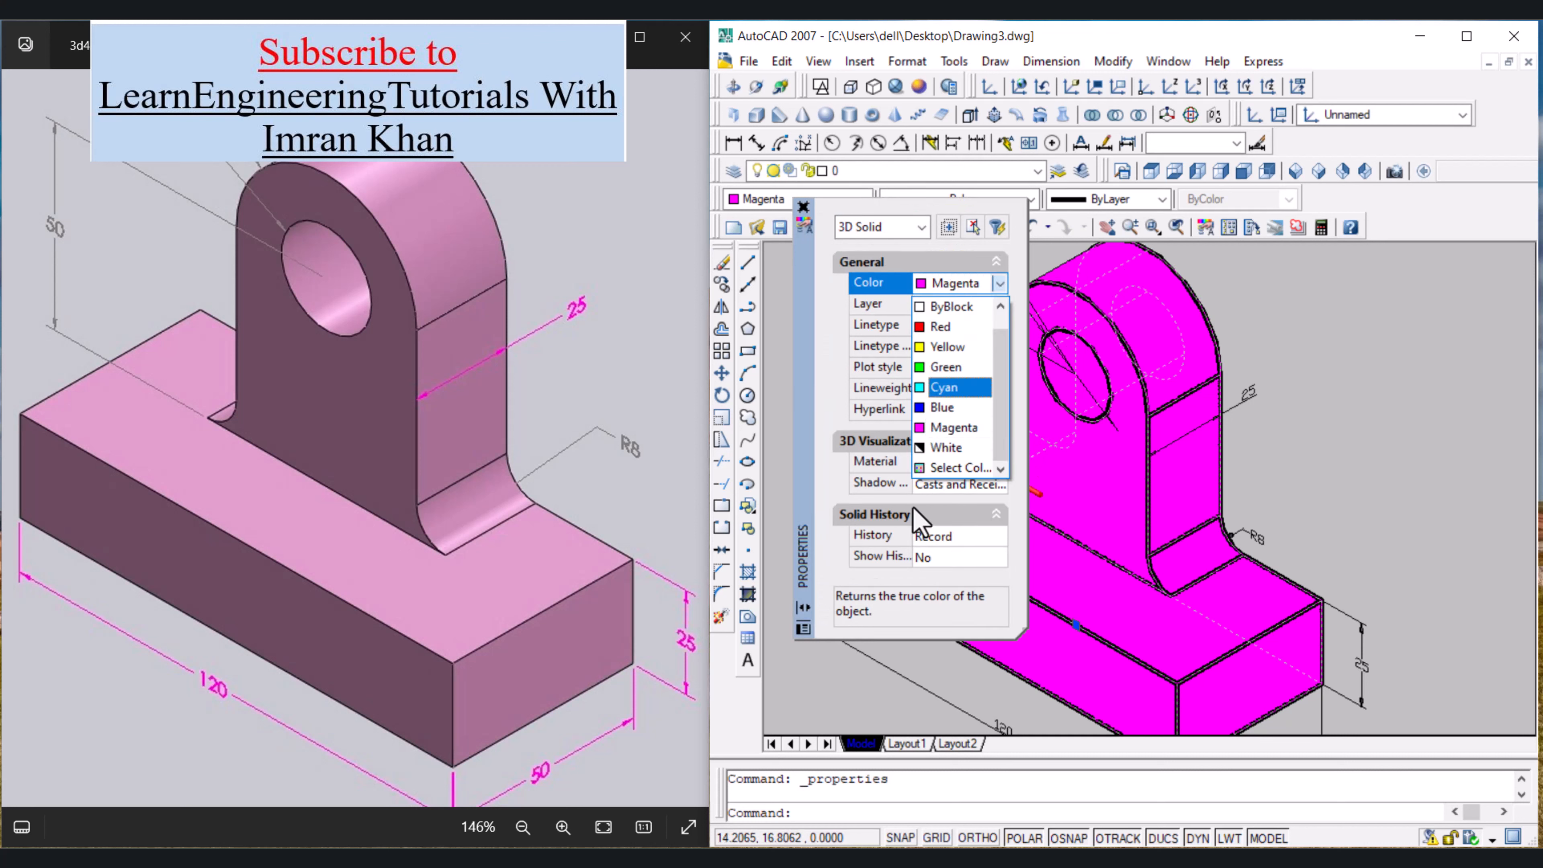
click(947, 388)
click(945, 283)
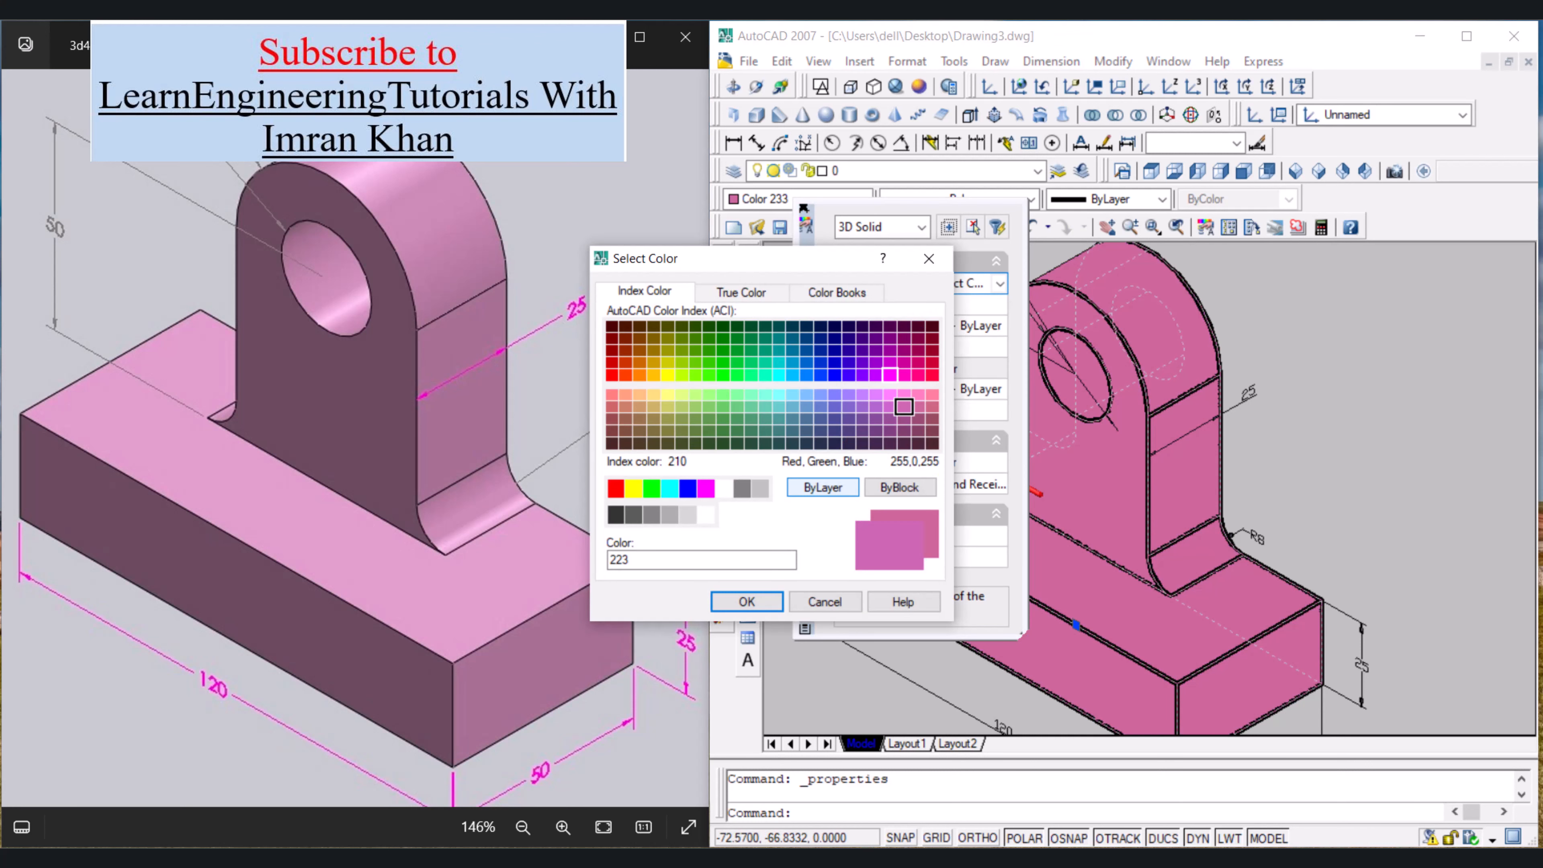
click(834, 350)
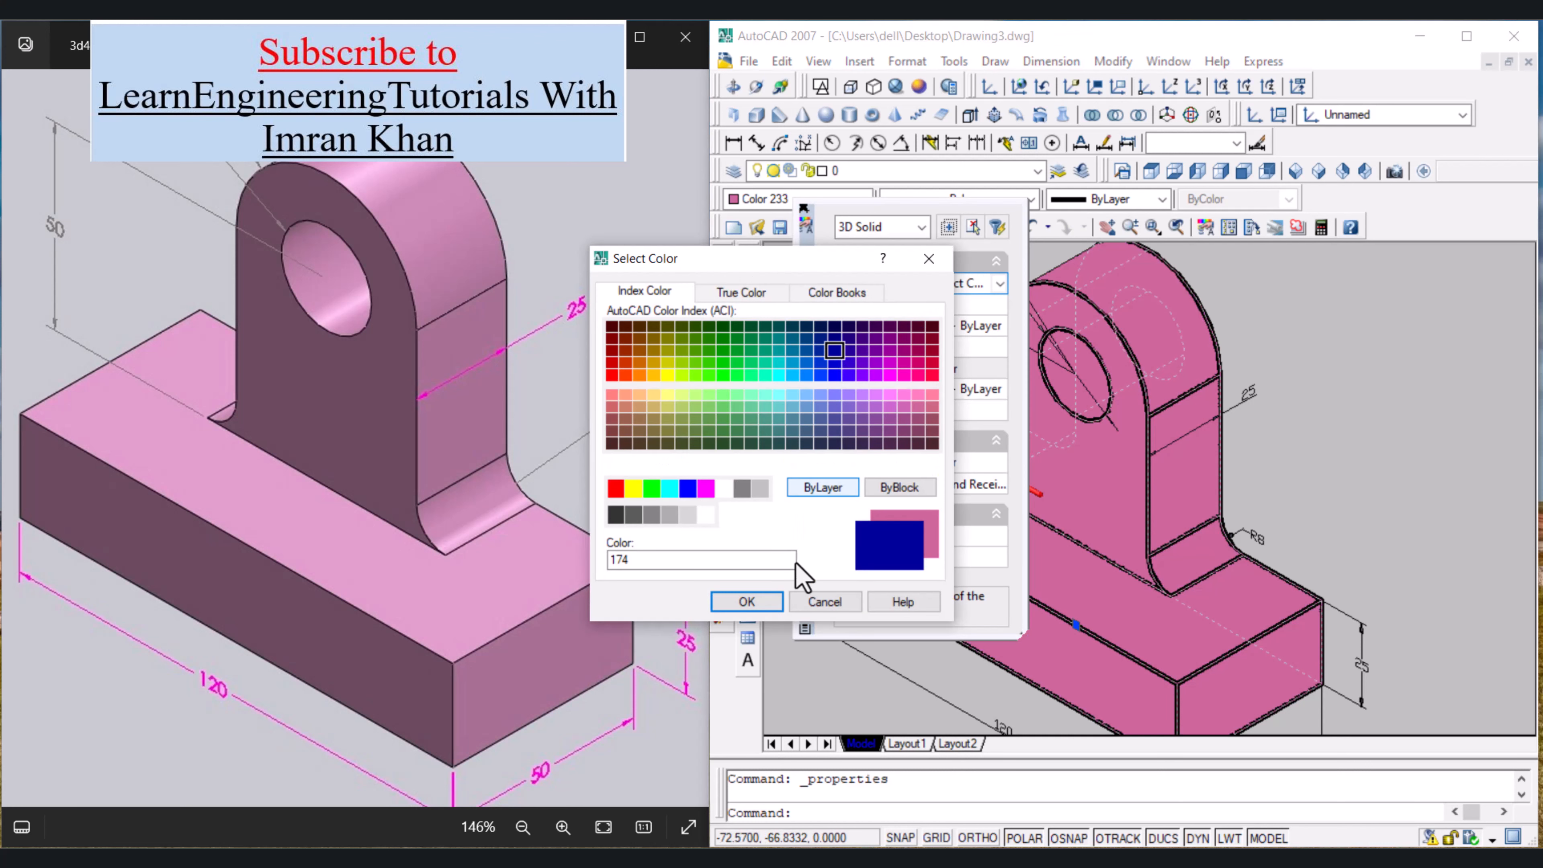
click(753, 601)
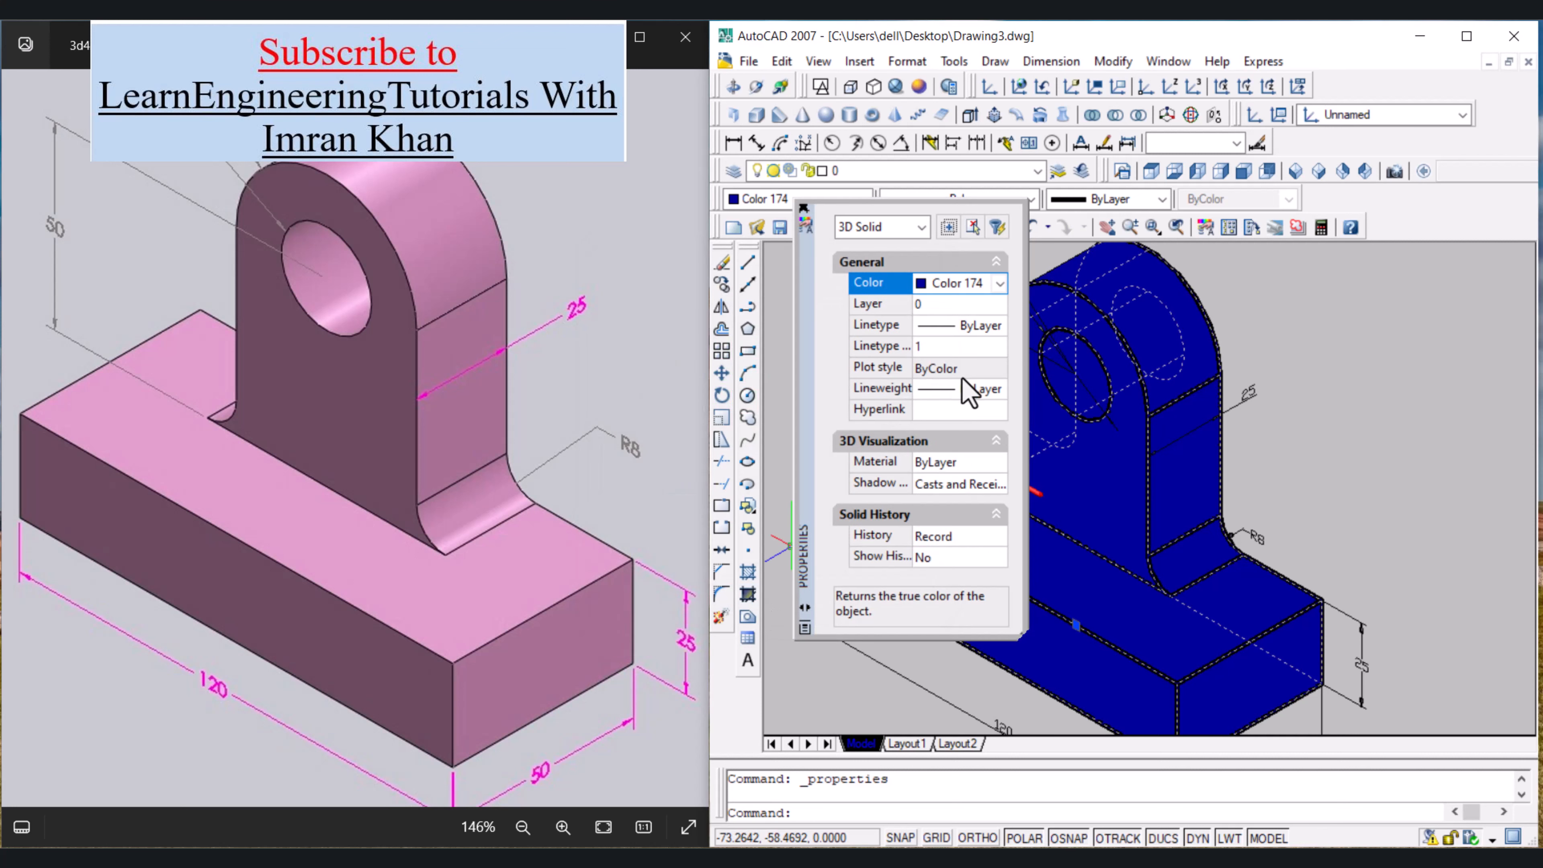
Step: Set the bracket solid's color to index color 201 and close its properties
click(962, 285)
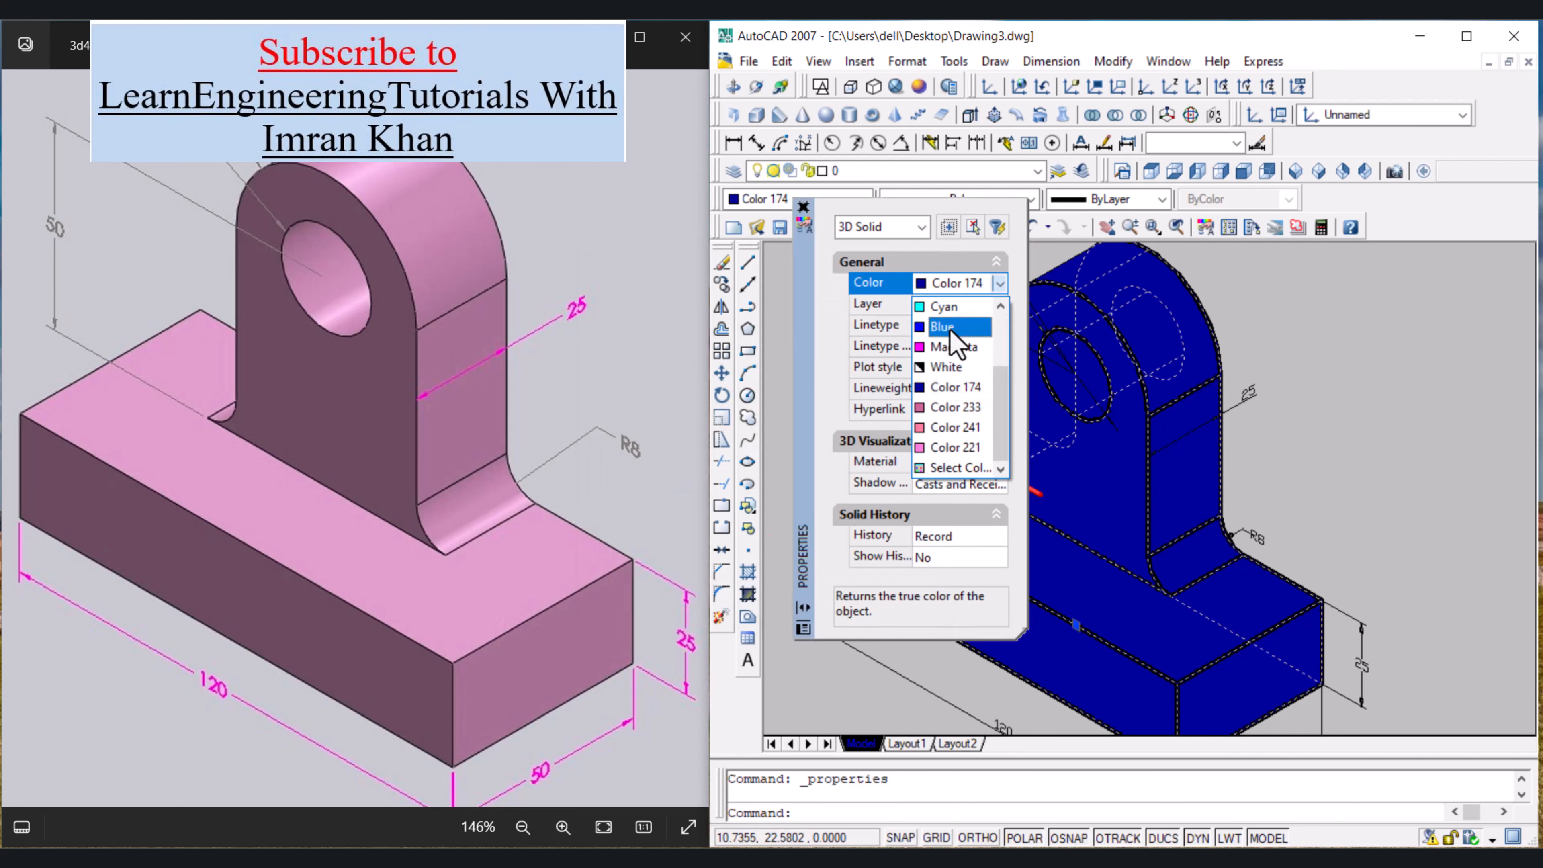
click(962, 467)
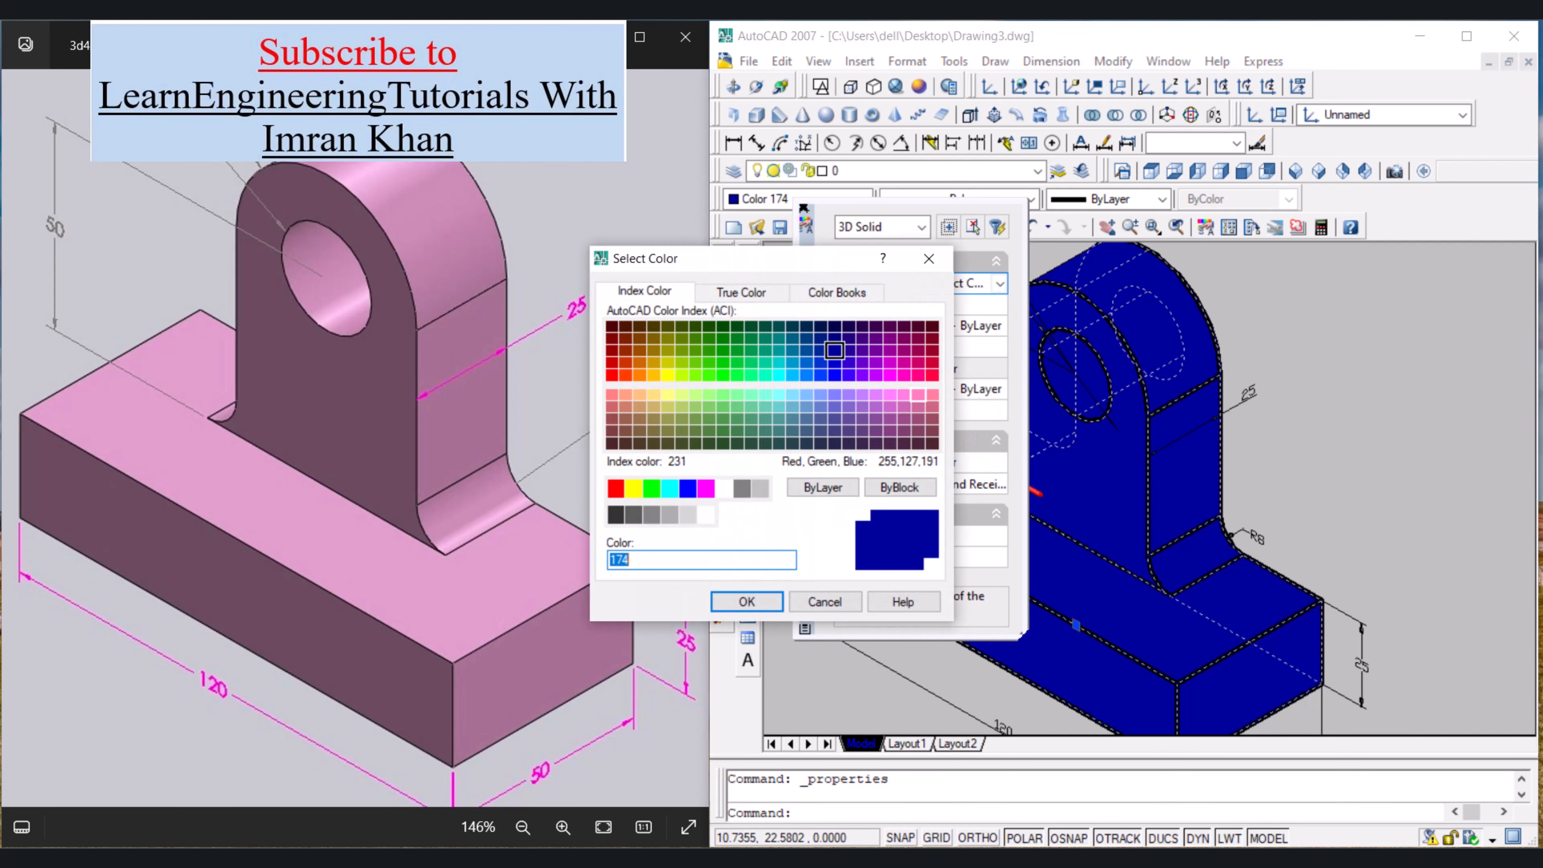
click(890, 406)
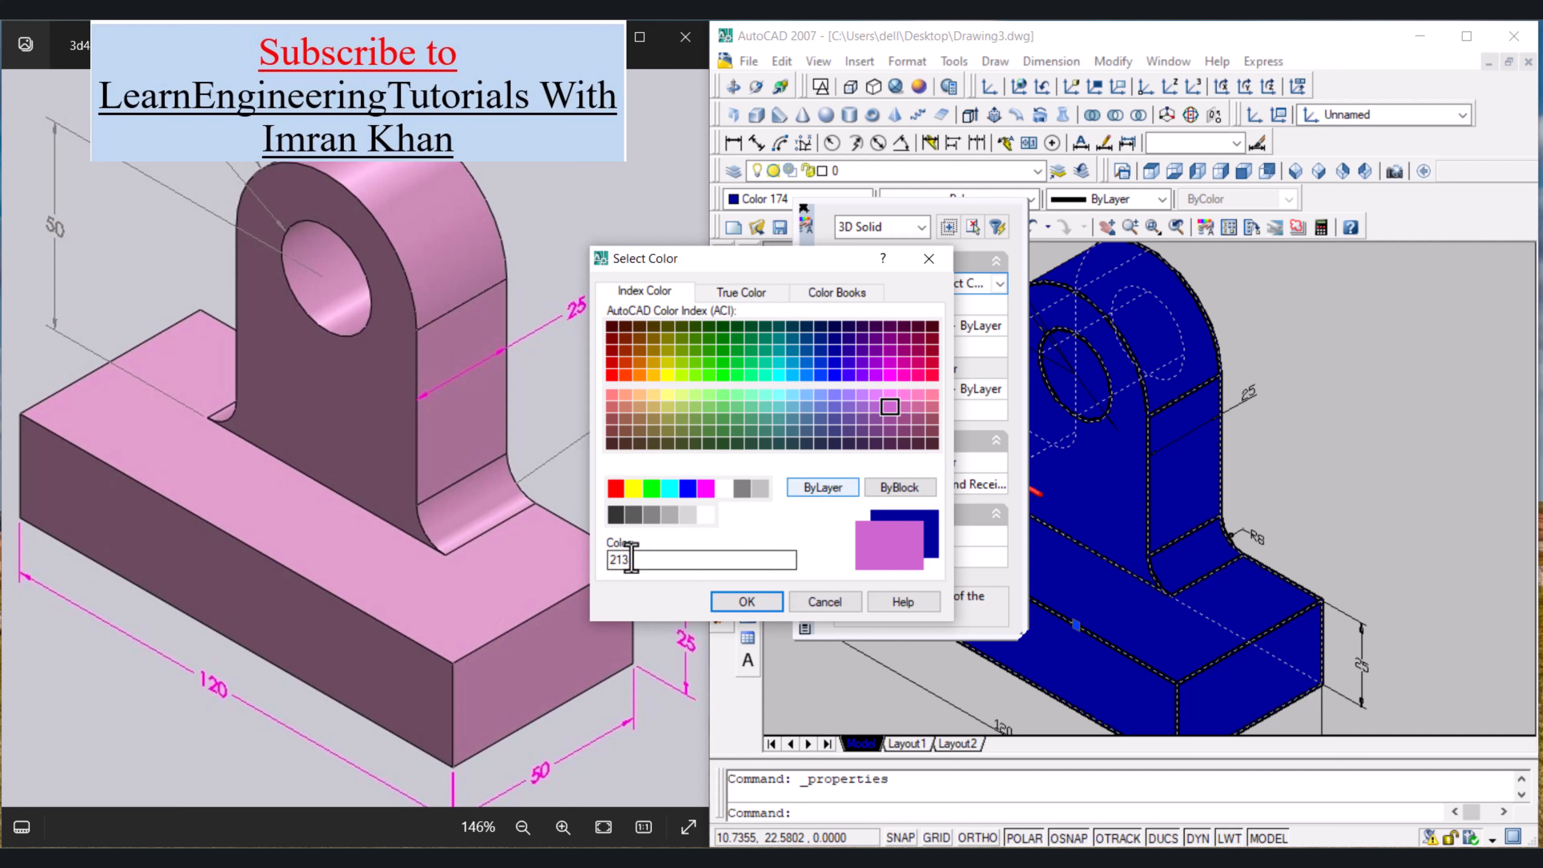
click(875, 405)
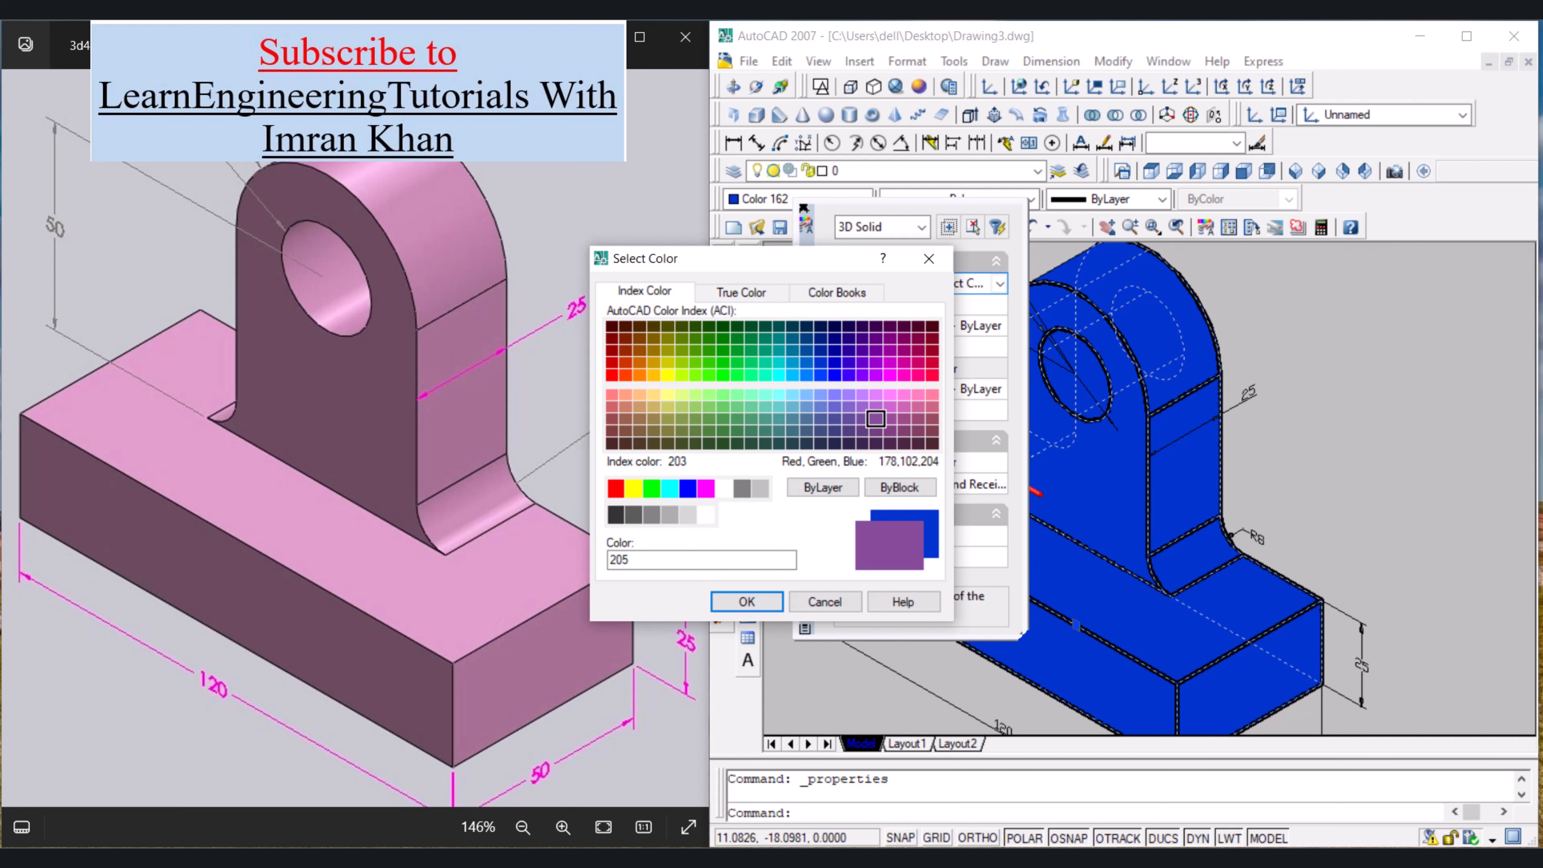
click(875, 395)
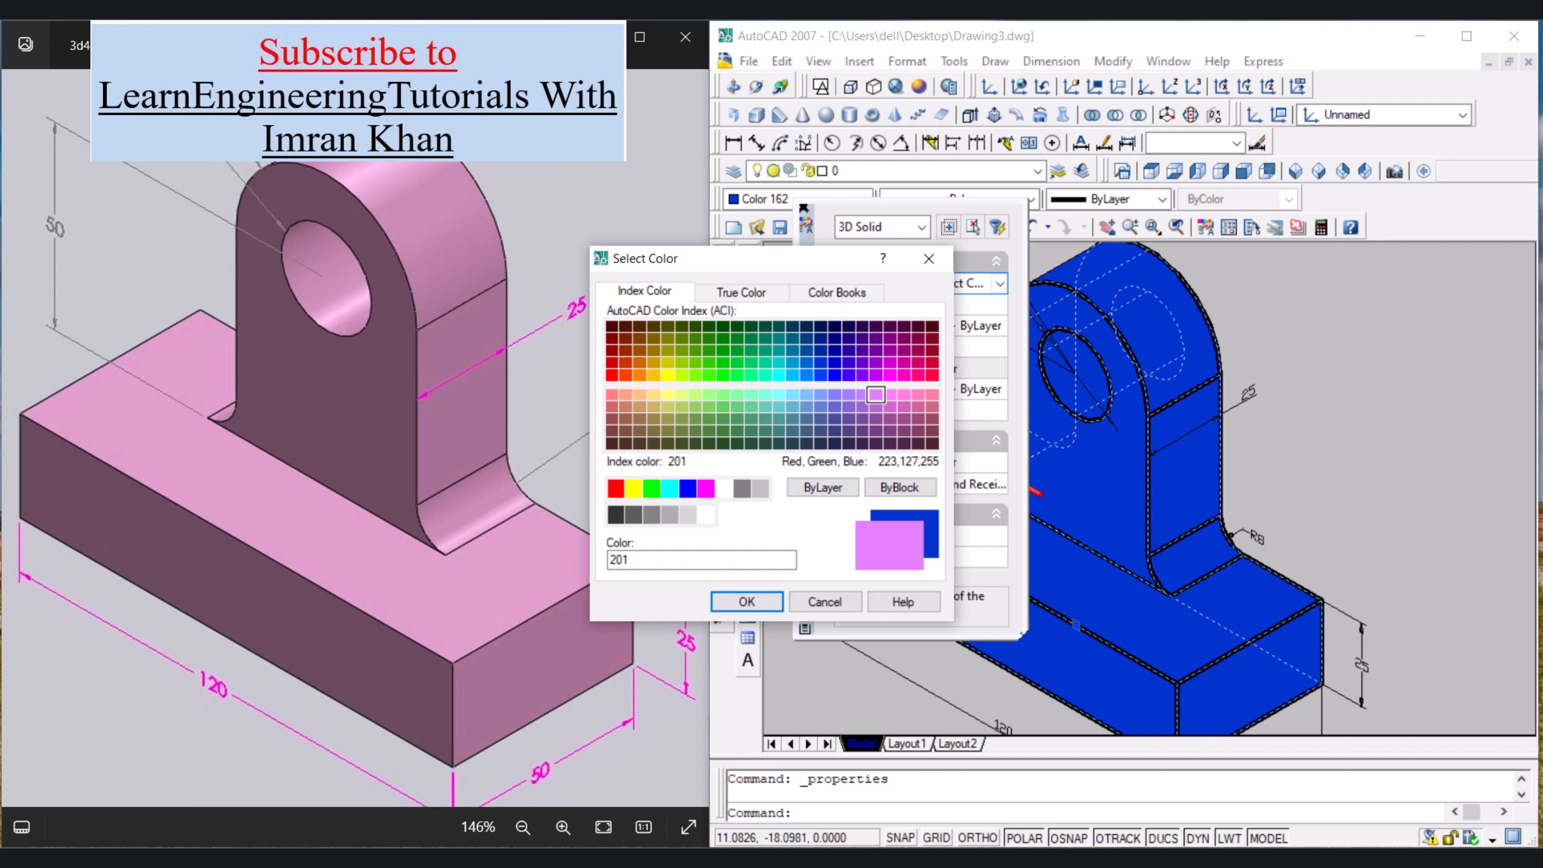
click(768, 601)
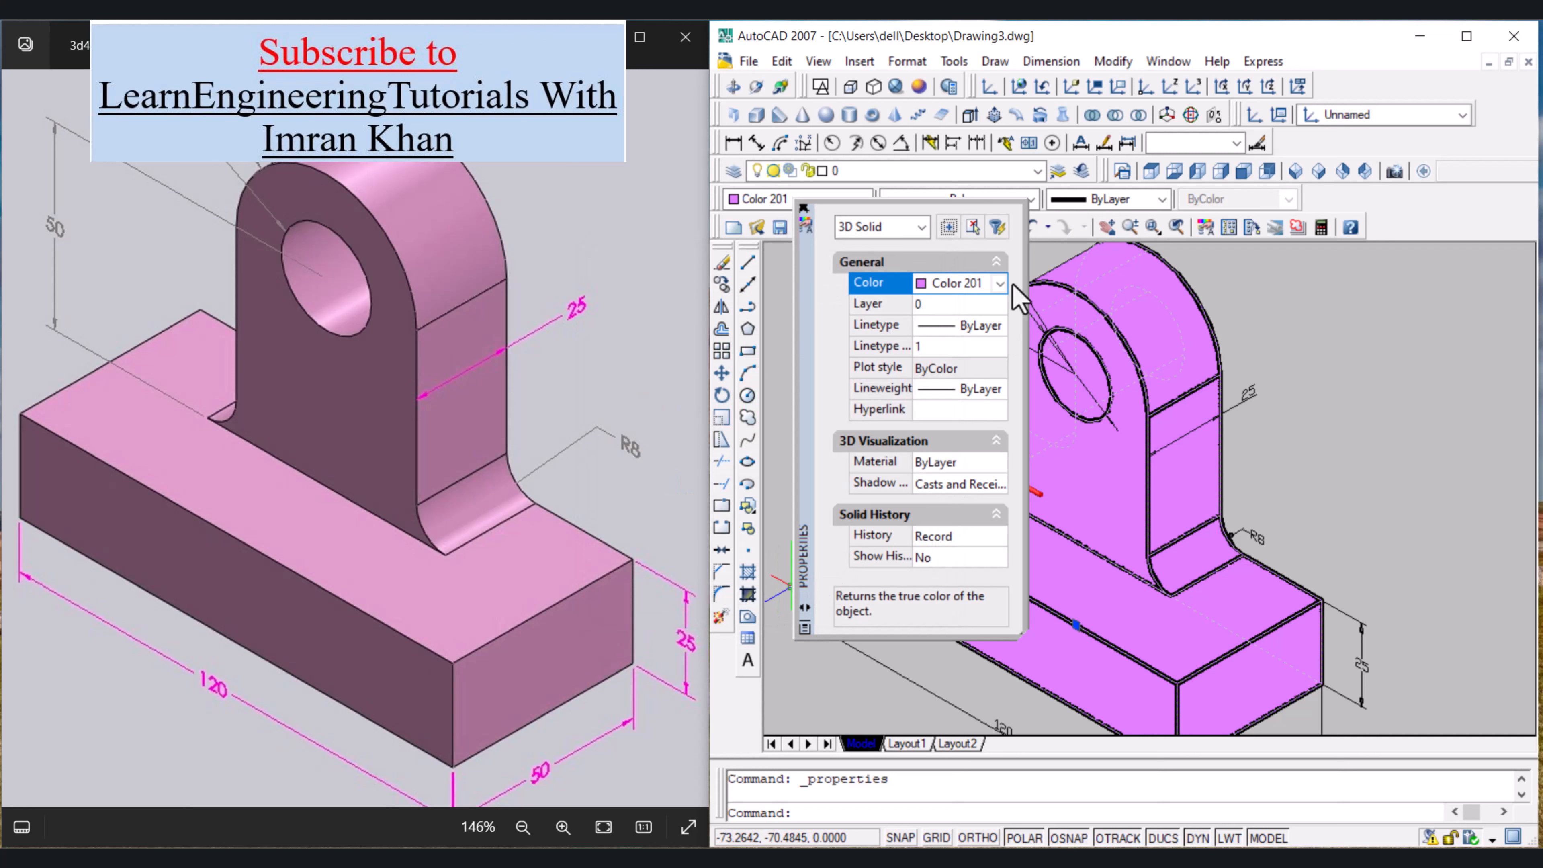
click(803, 208)
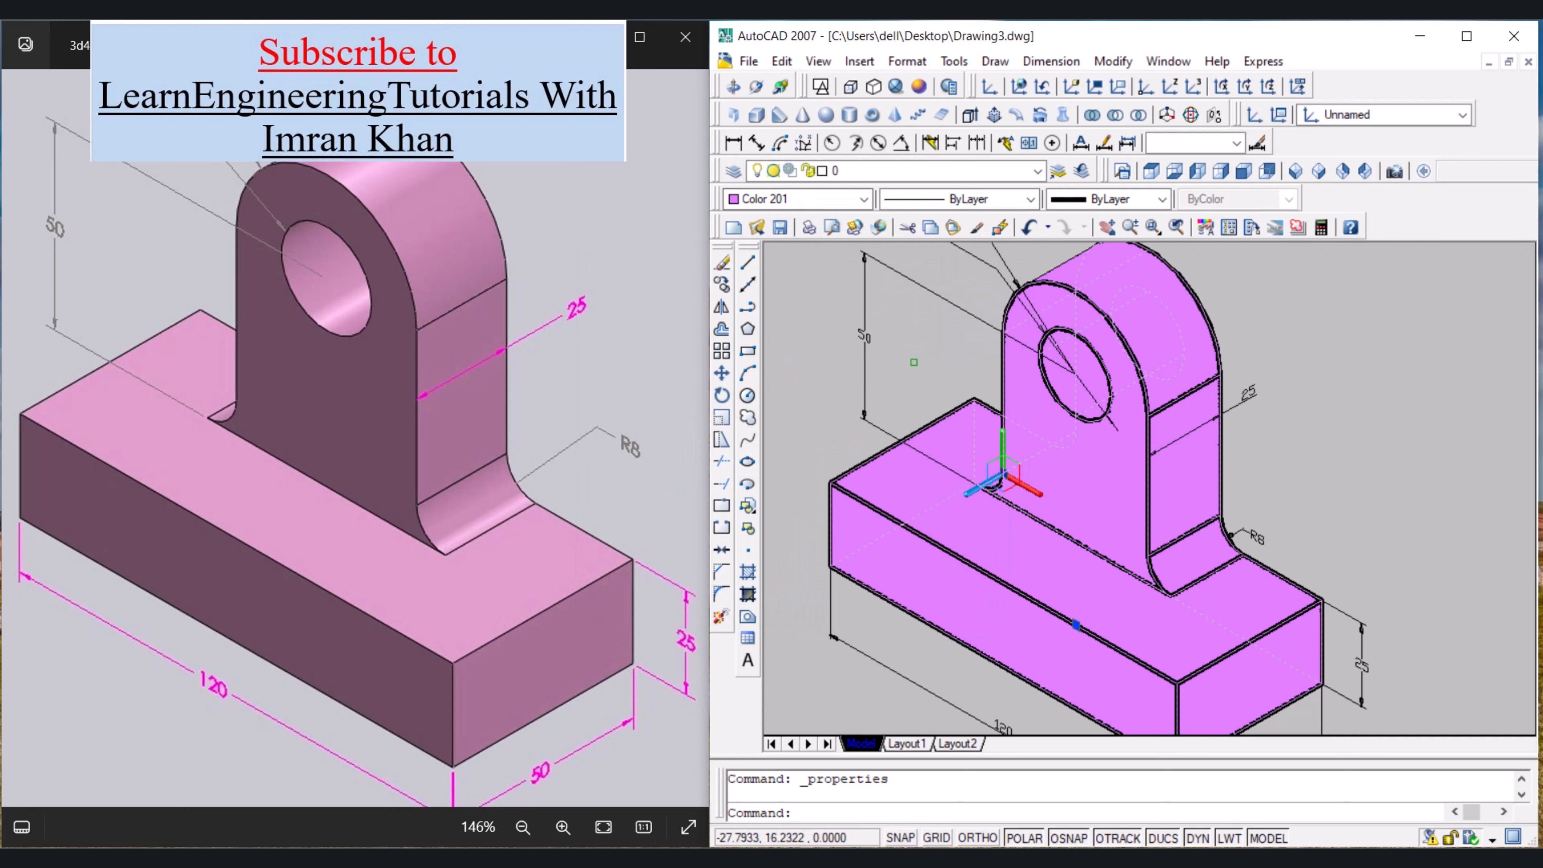
Step: Modify the ISO-25 dimension style to use a text height of 4
scroll(950, 362, down, 2)
scroll(947, 365, up, 3)
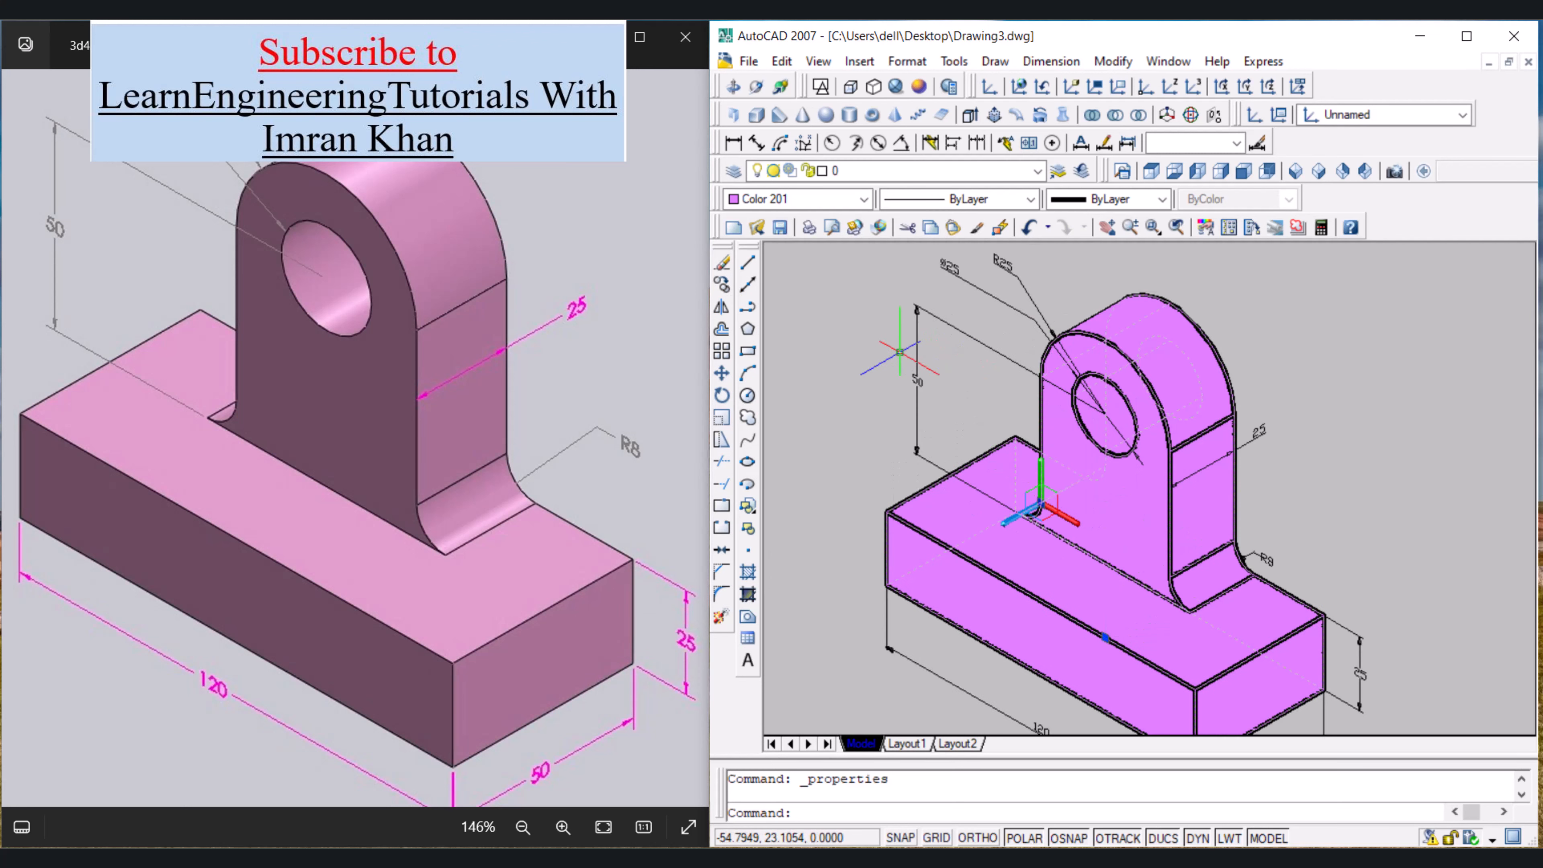
click(1256, 144)
click(1319, 403)
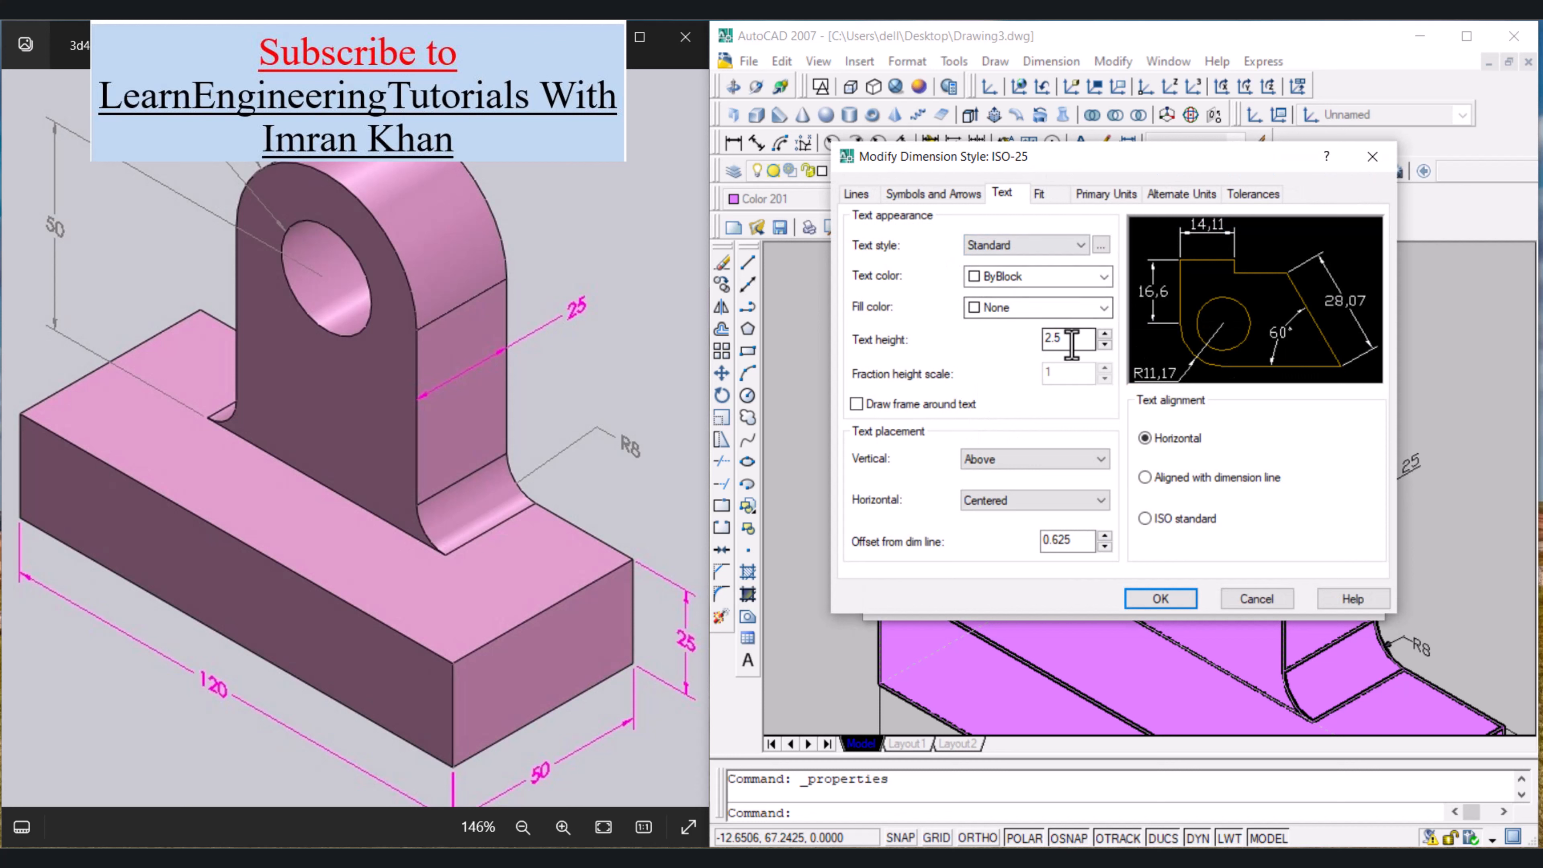
drag(1078, 338, 1032, 338)
text(4)
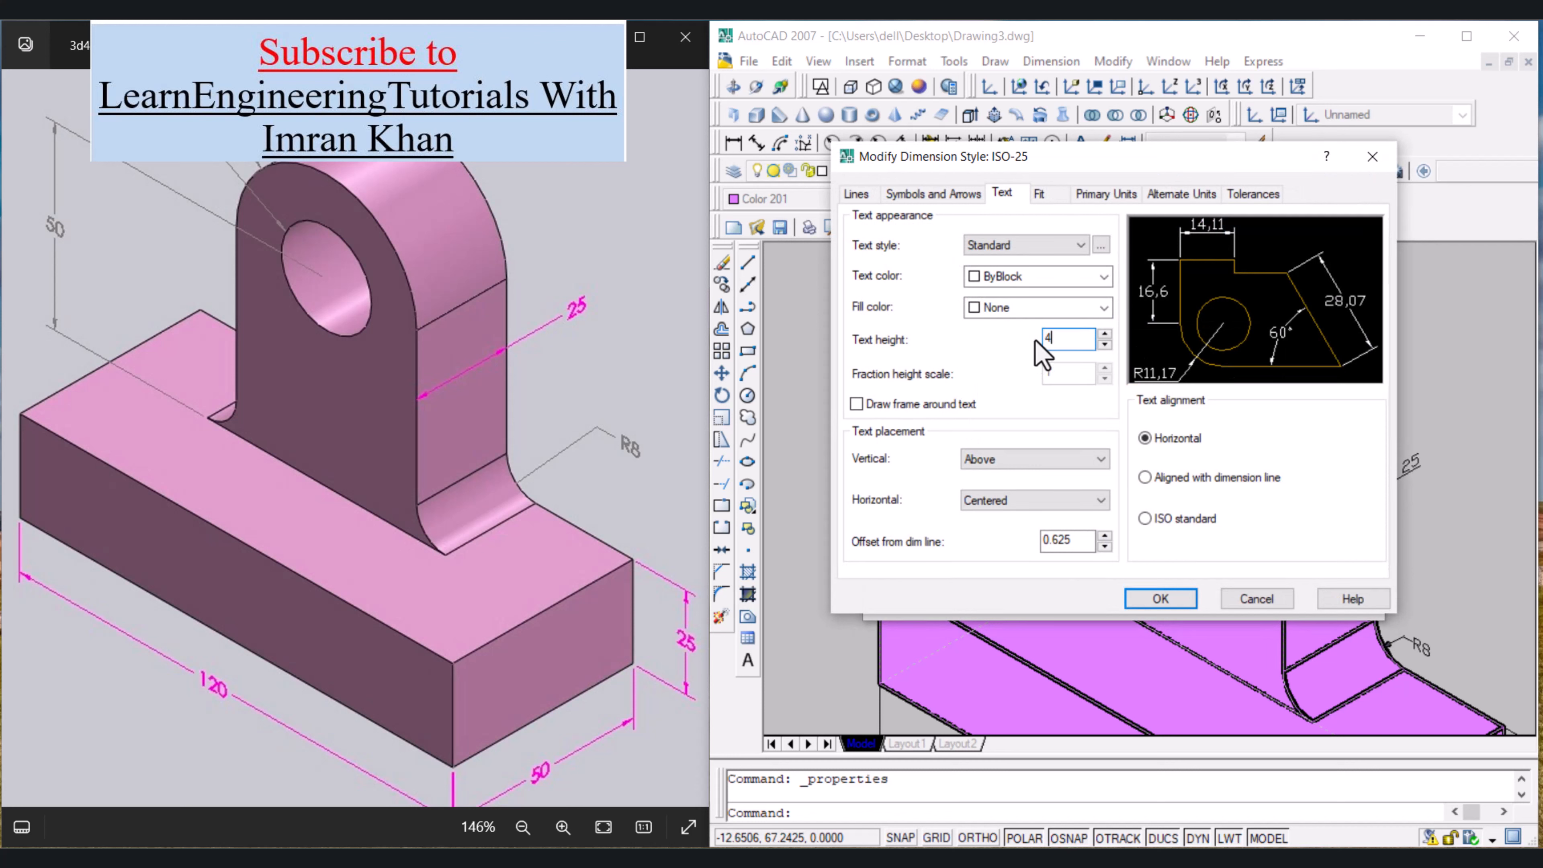
drag(1084, 539, 989, 544)
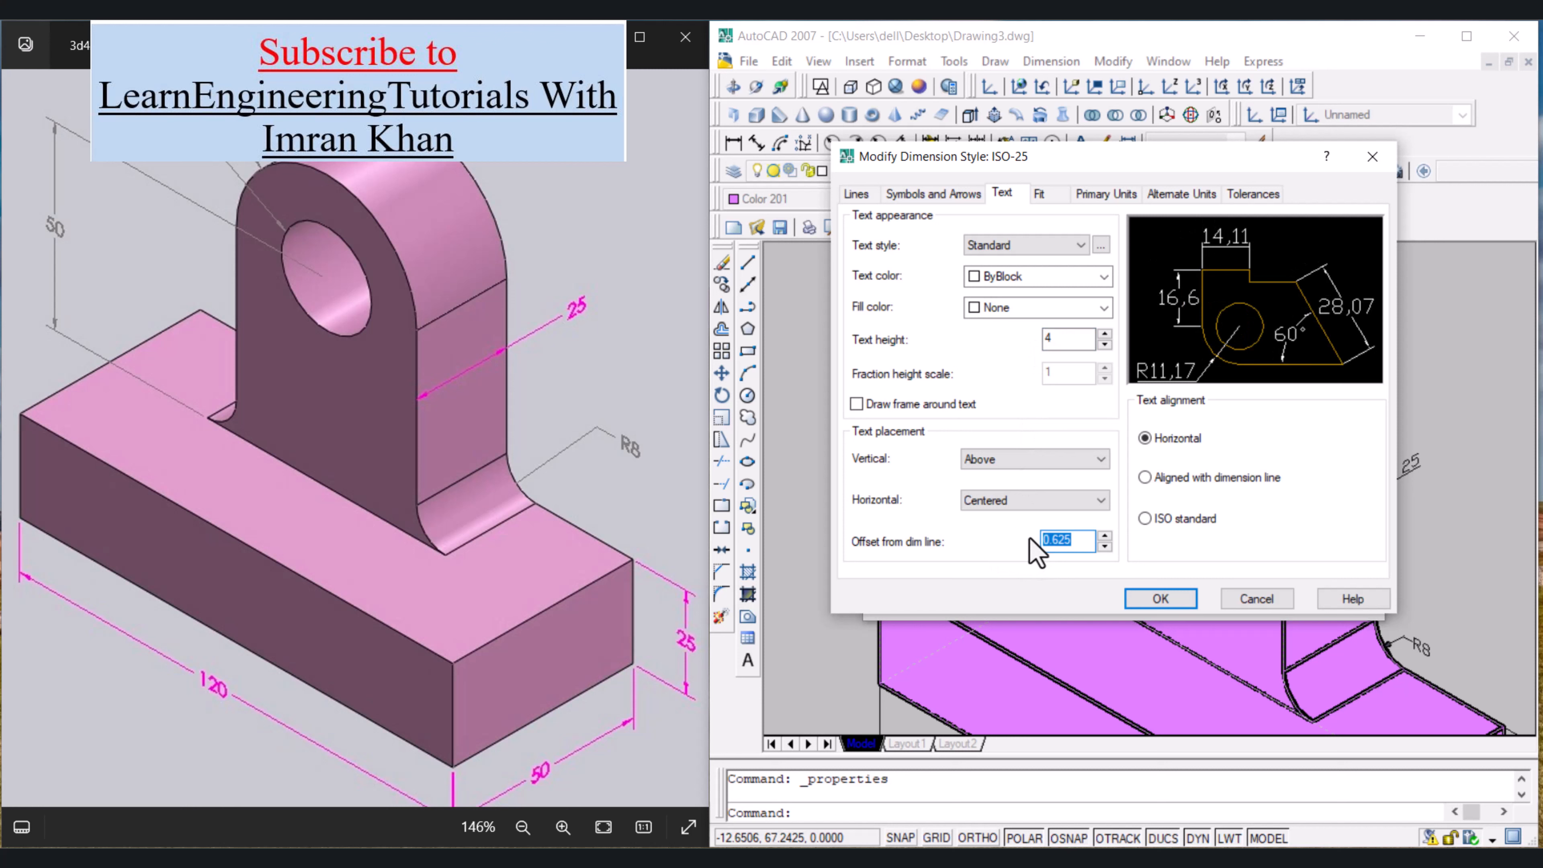
Step: Set the ISO-25 style's arrow size to 3 and linear precision to 0, and apply the changes
click(926, 193)
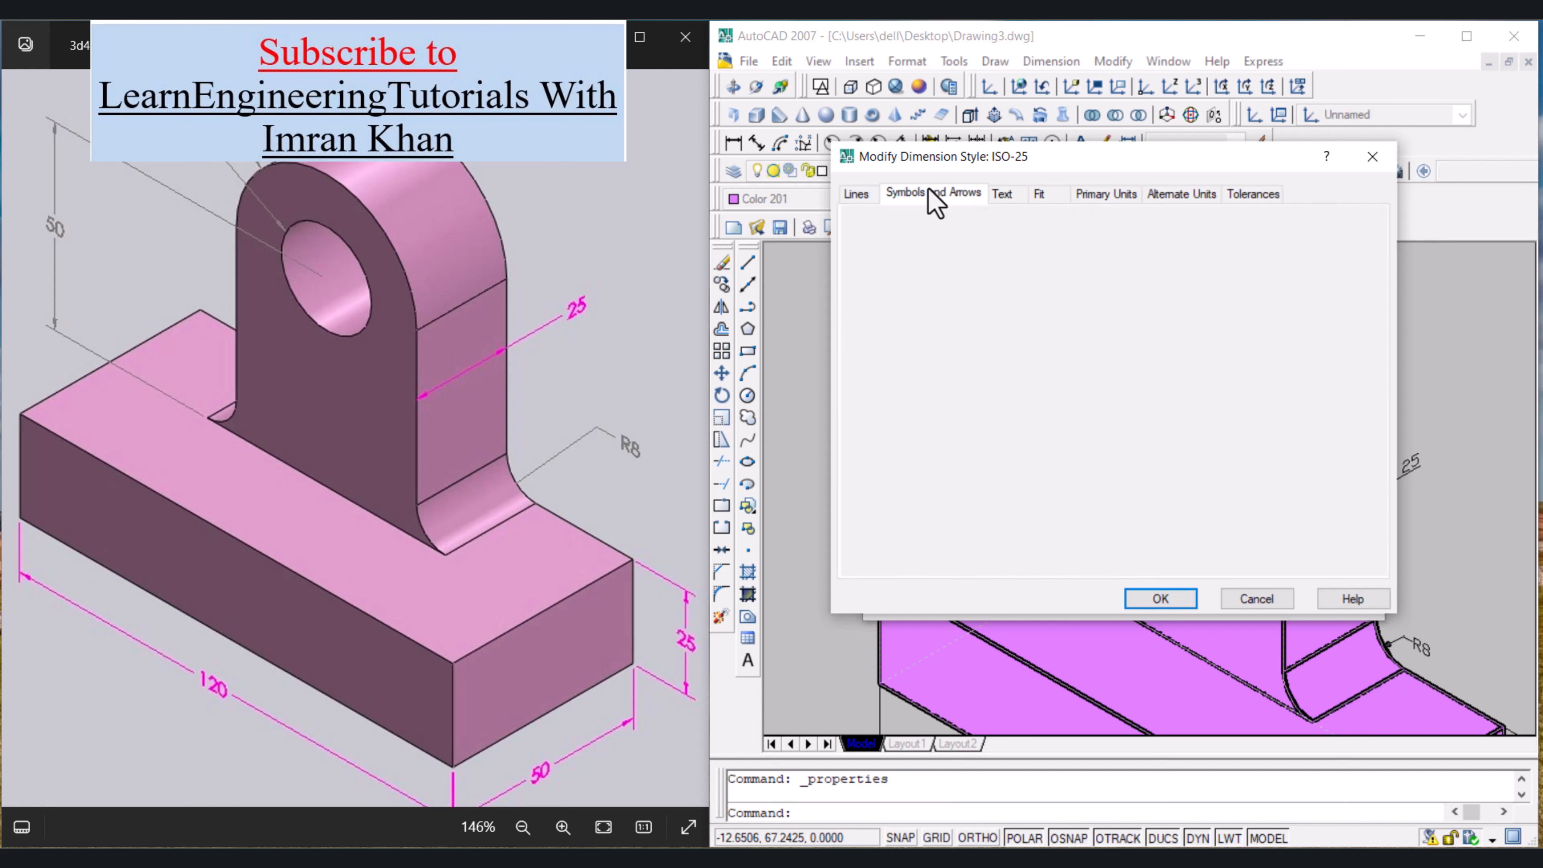
drag(895, 400, 844, 399)
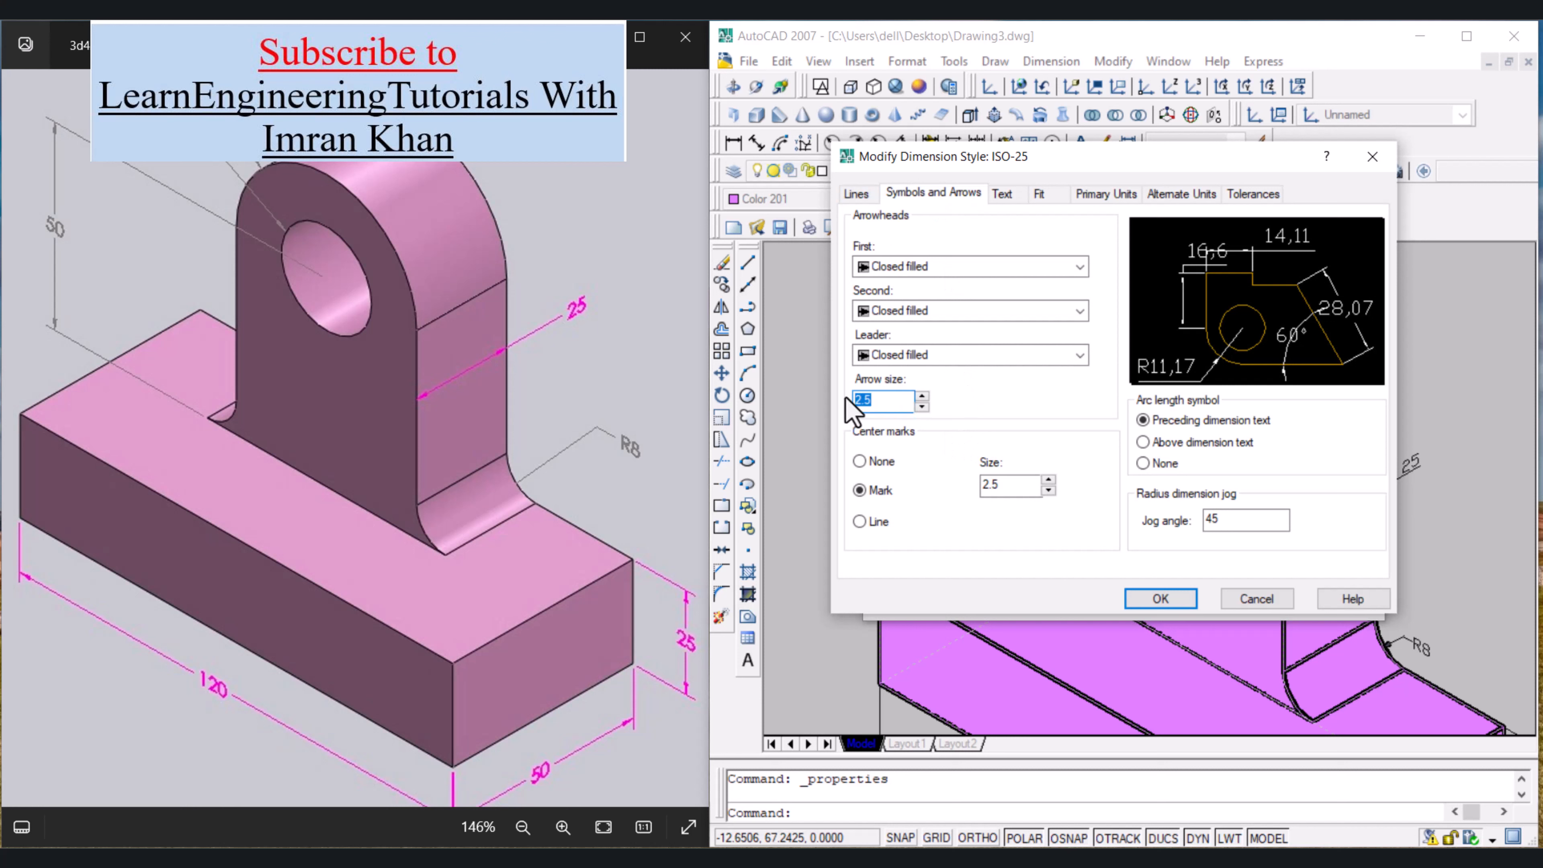
text(3)
click(1106, 193)
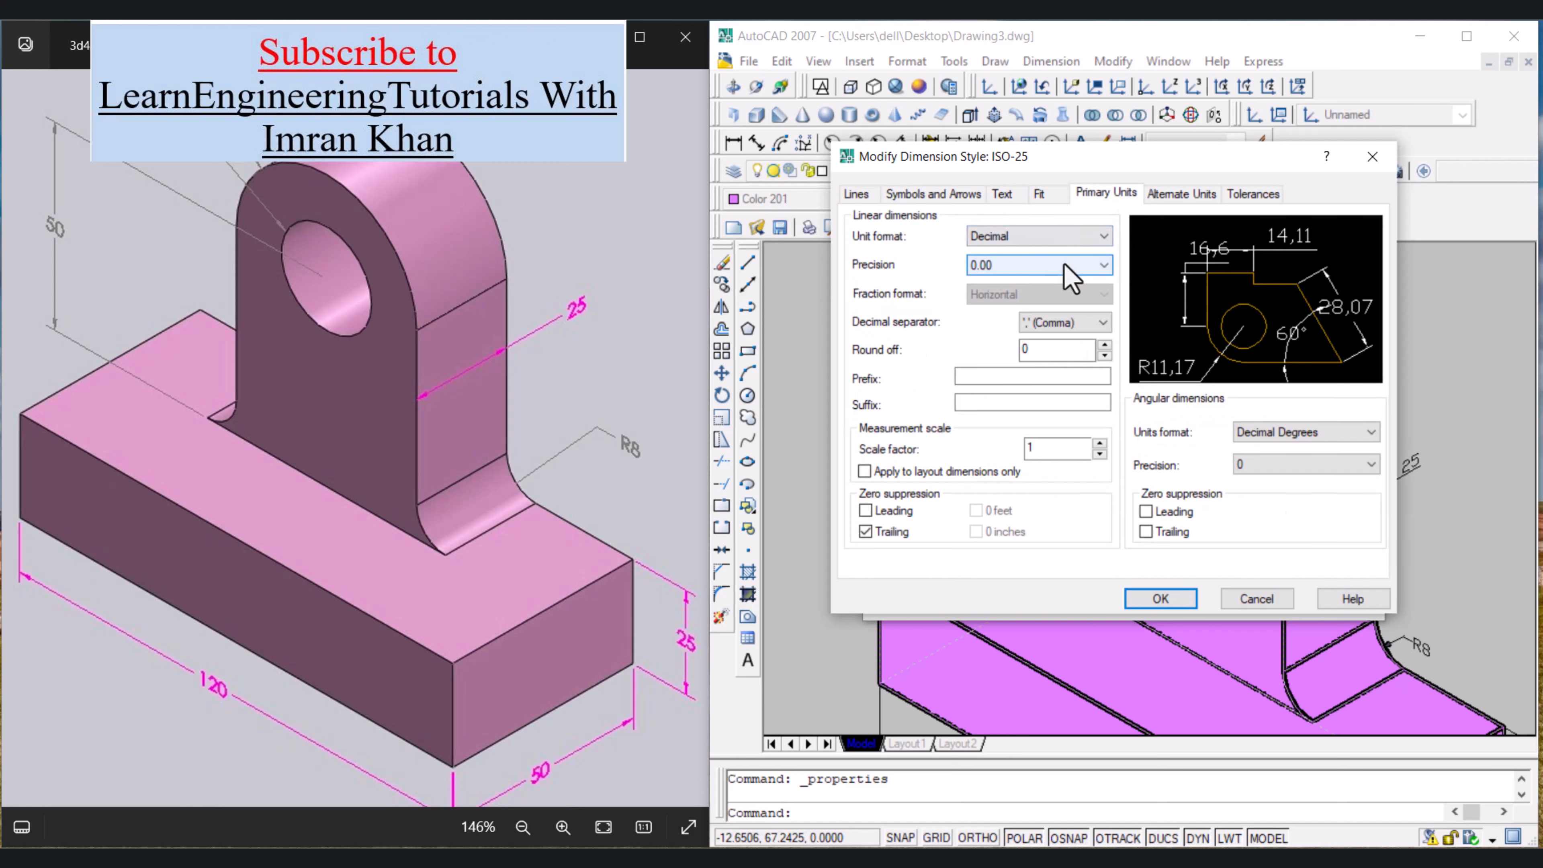
click(1069, 276)
click(1038, 288)
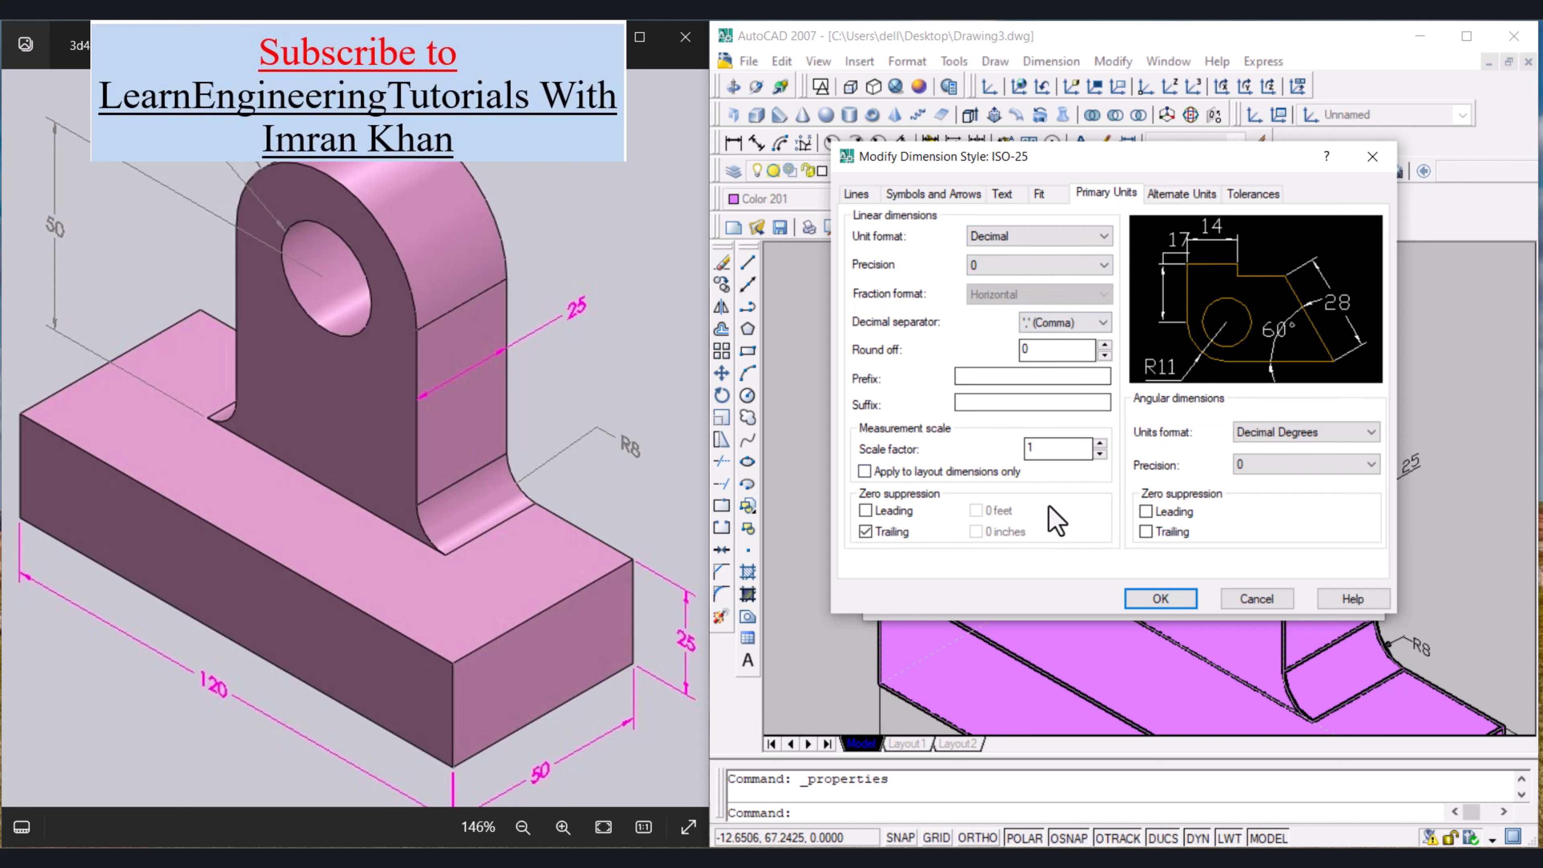
click(1166, 599)
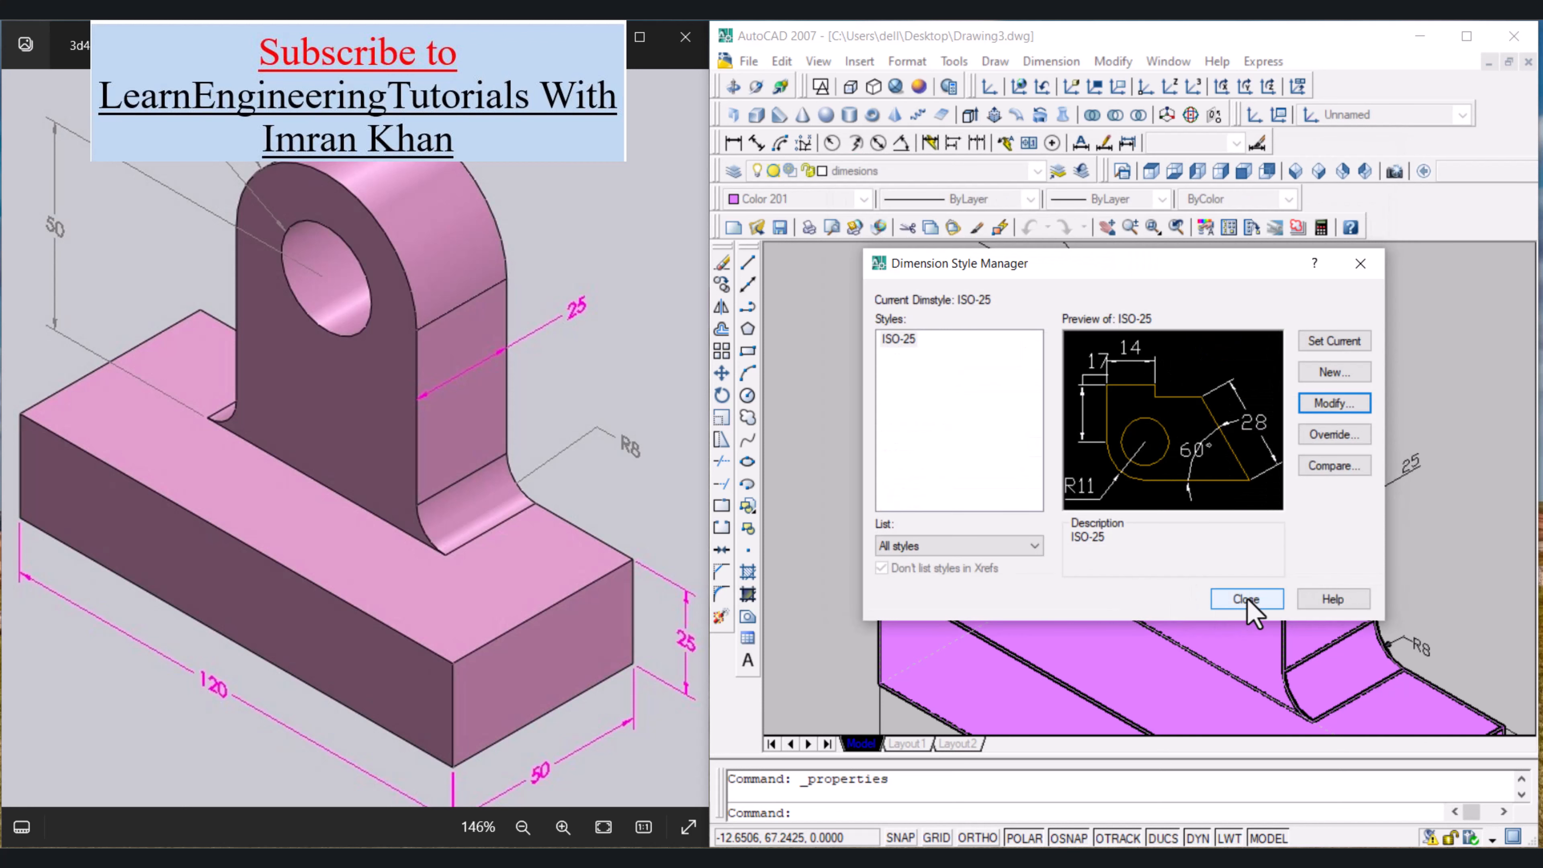
click(1246, 598)
scroll(1010, 486, down, 3)
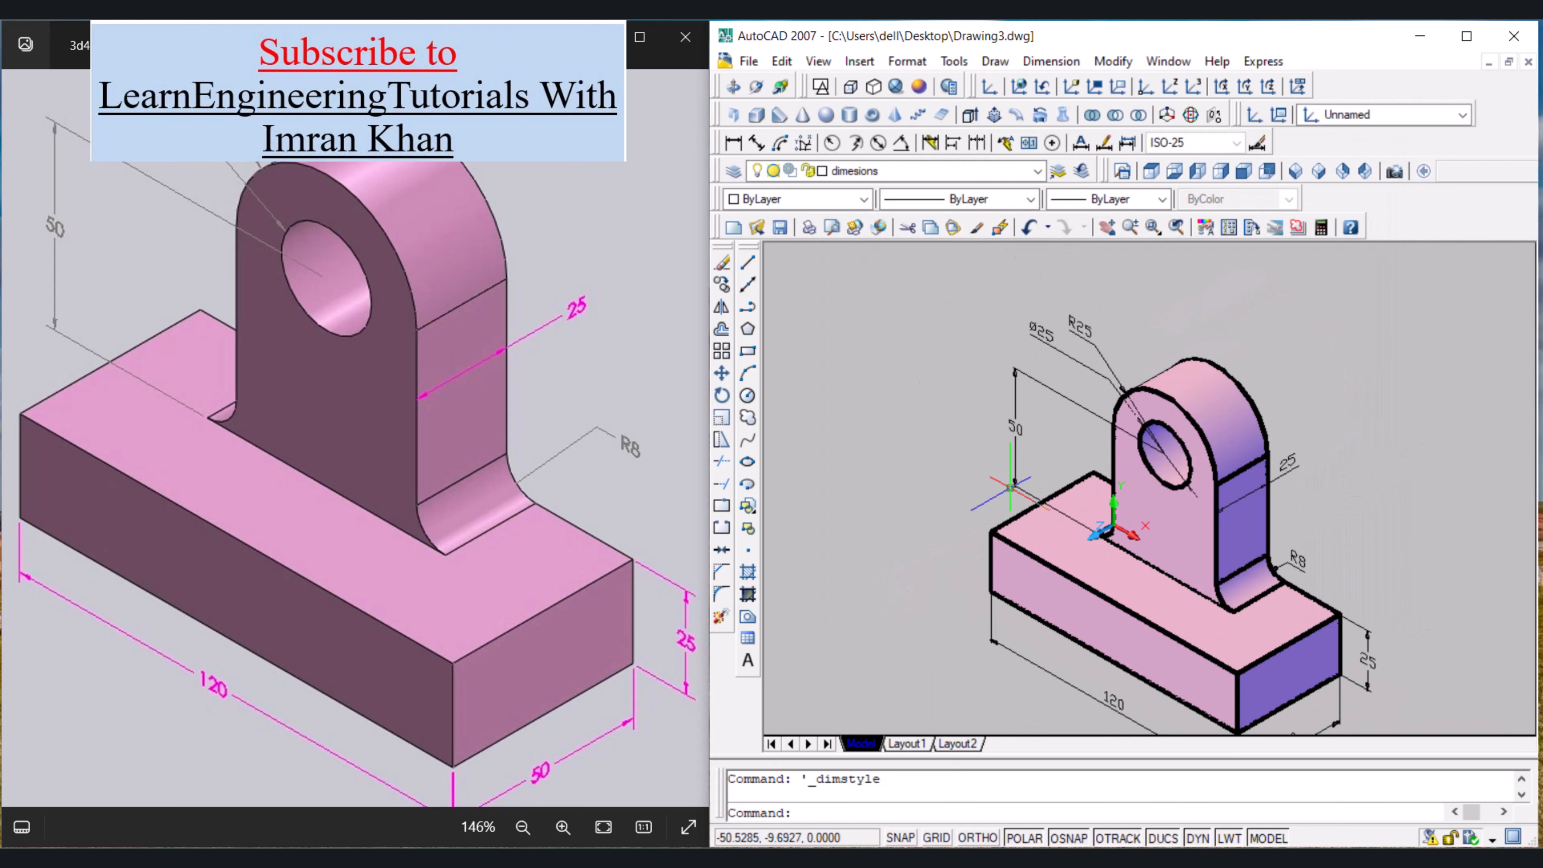
scroll(1006, 455, up, 3)
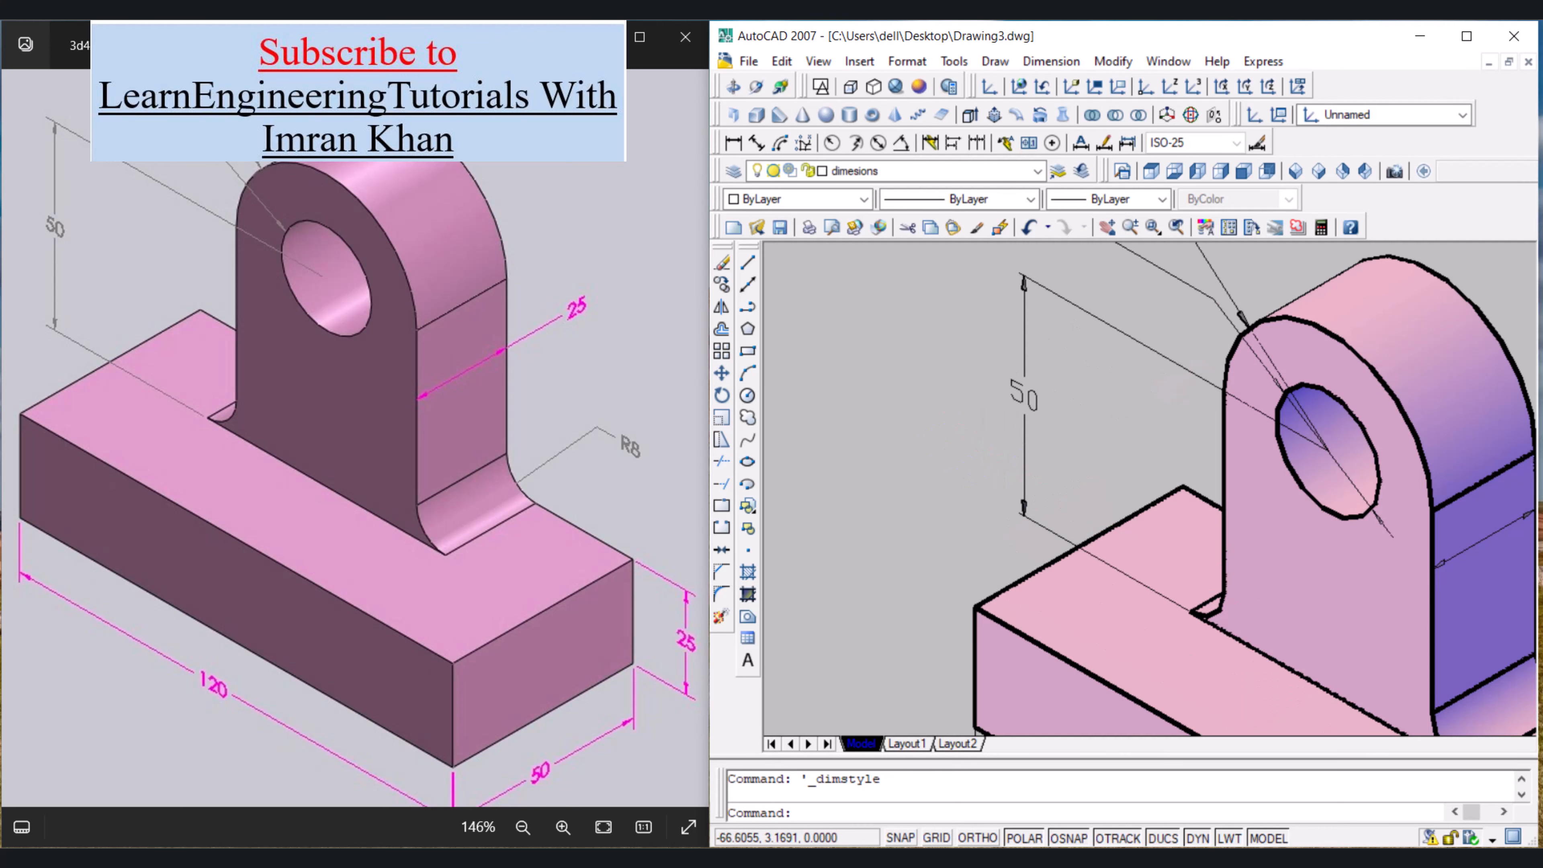
scroll(947, 417, down, 4)
click(1081, 524)
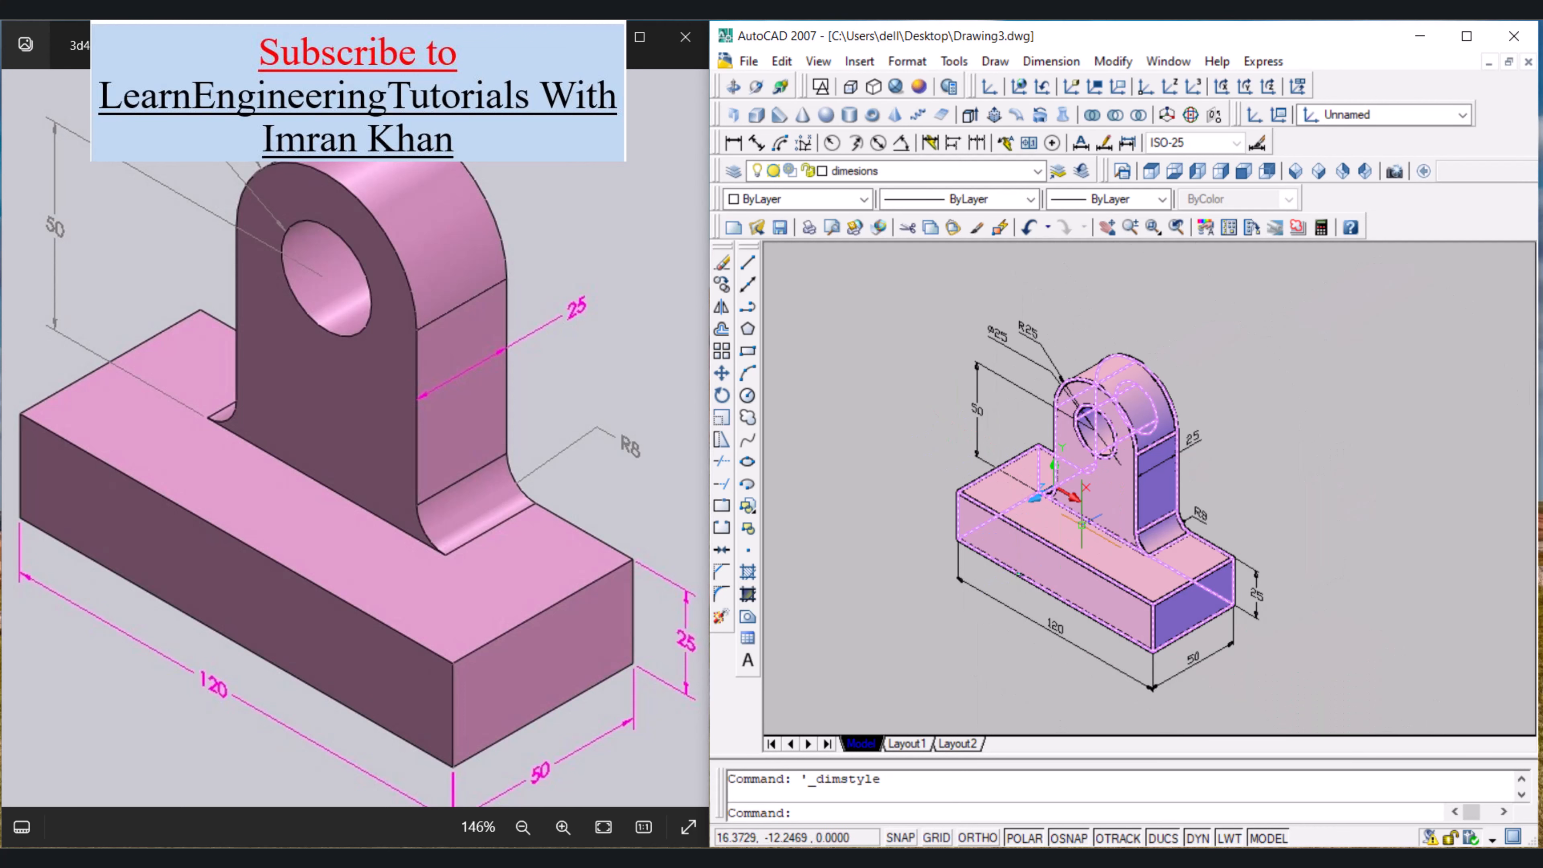
key(Escape)
Step: Switch to the Layout1 sheet and regenerate the drawing display
click(908, 743)
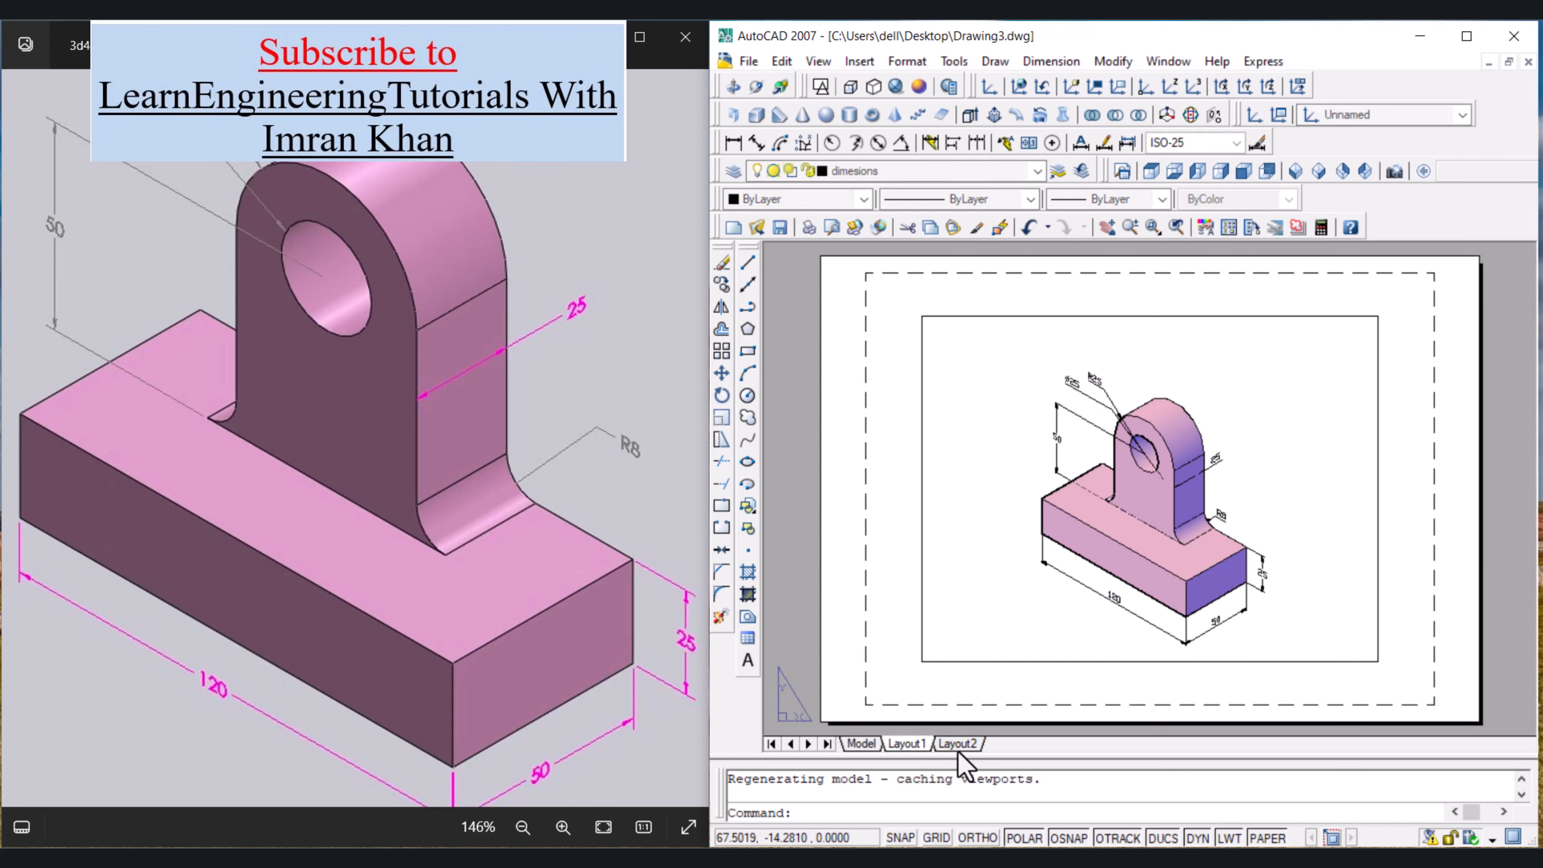
scroll(1181, 350, up, 5)
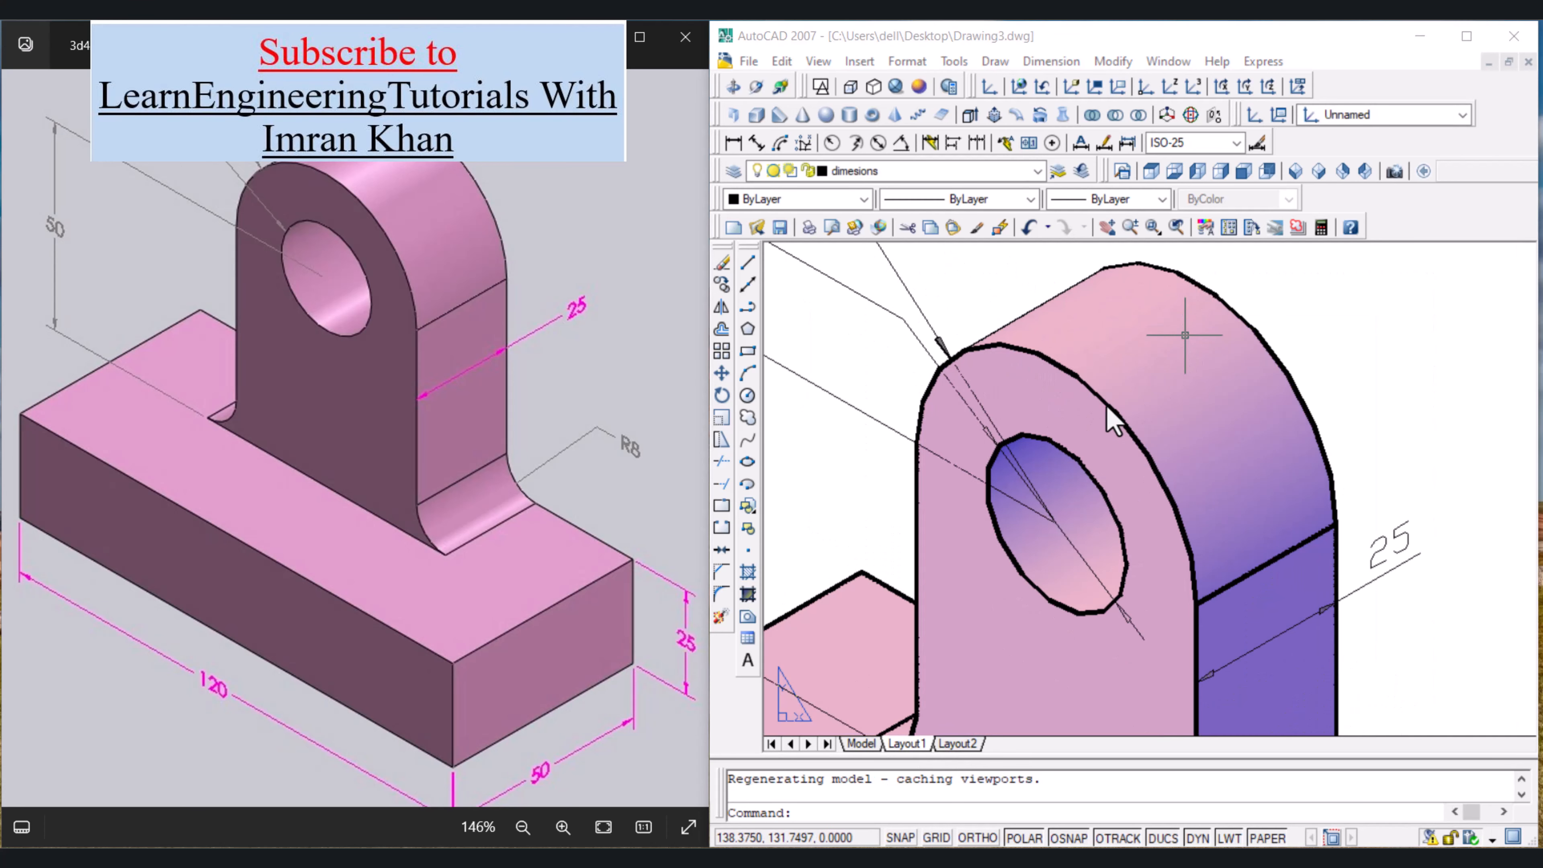
scroll(1106, 406, up, 3)
scroll(1102, 403, down, 5)
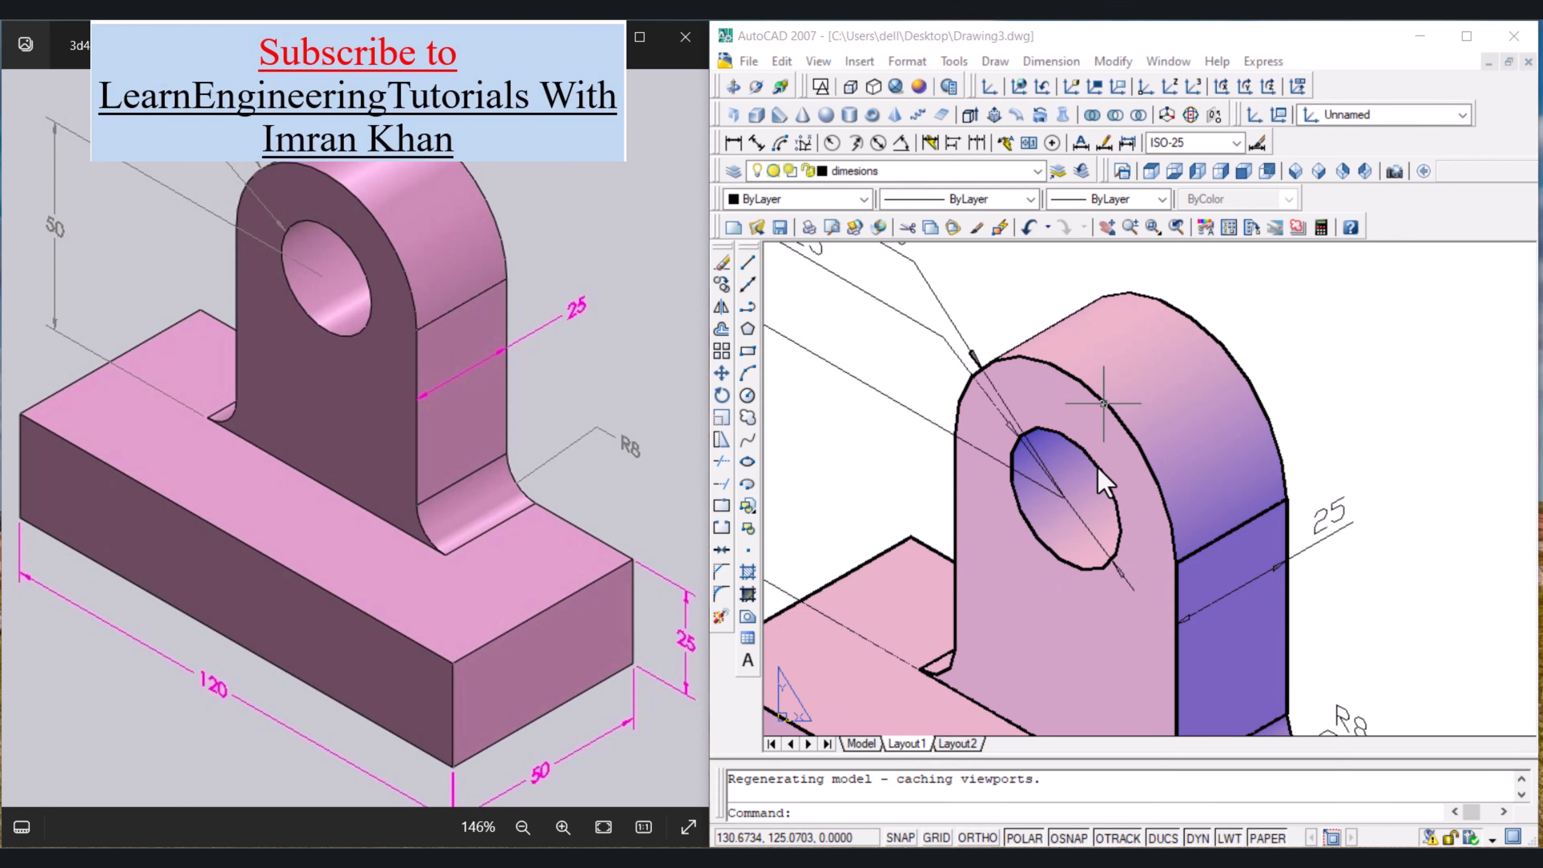
text(re)
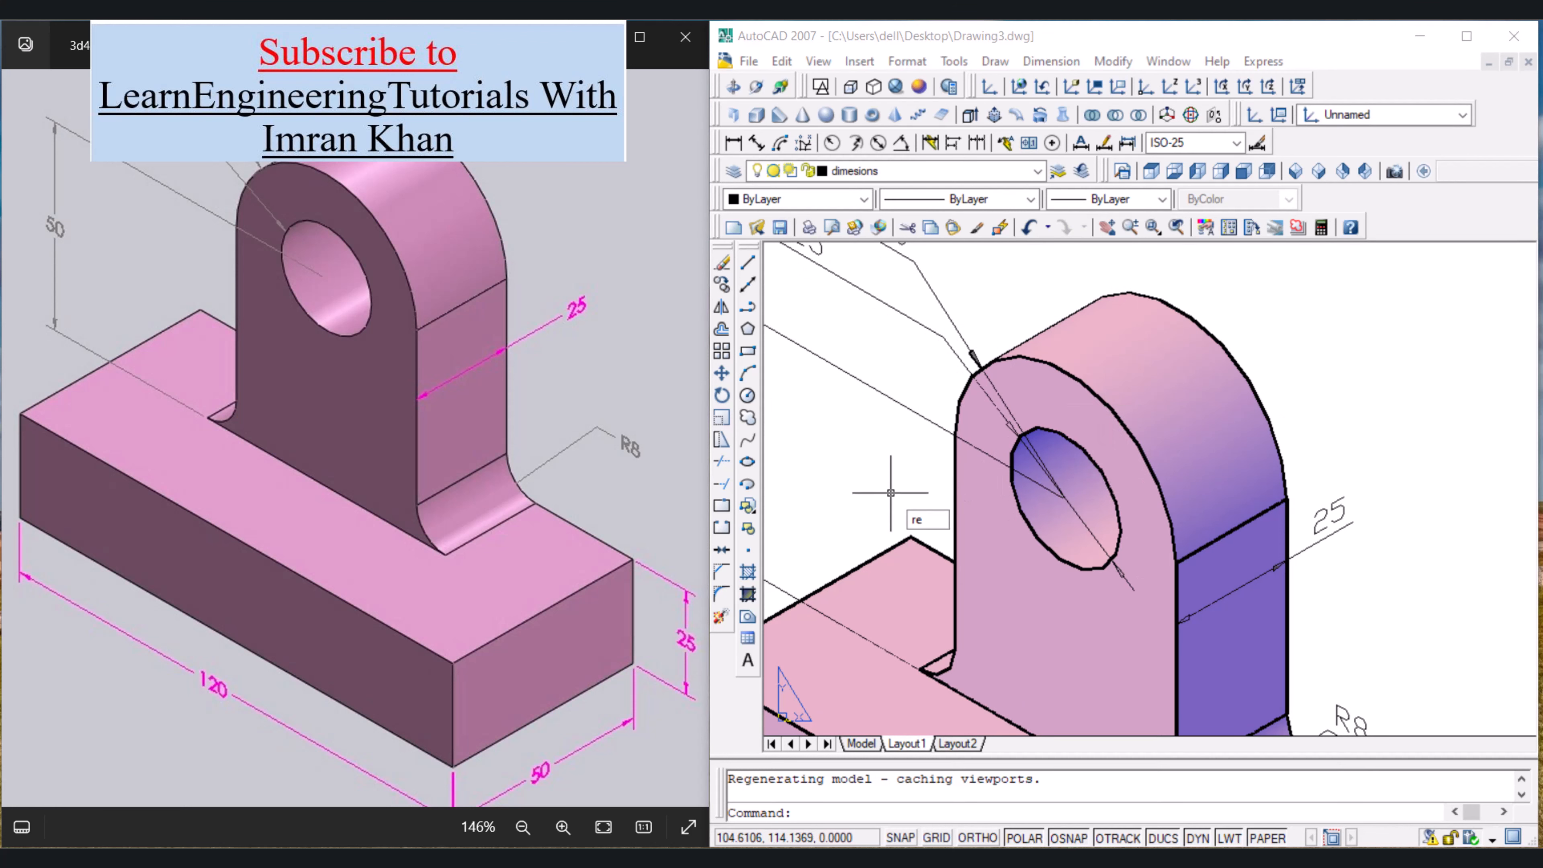
key(Return)
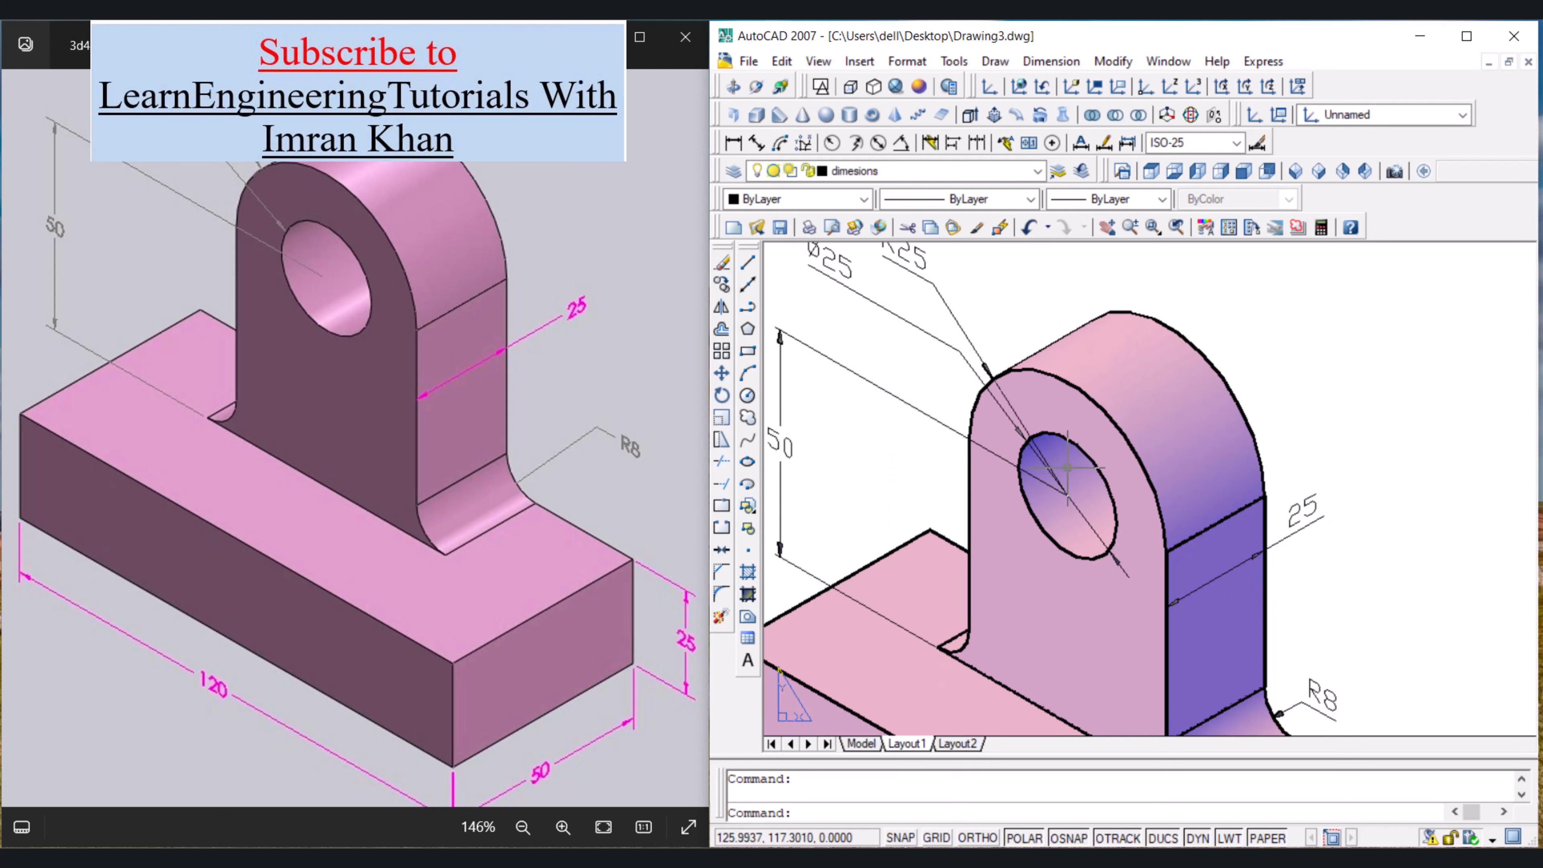
scroll(1006, 503, down, 4)
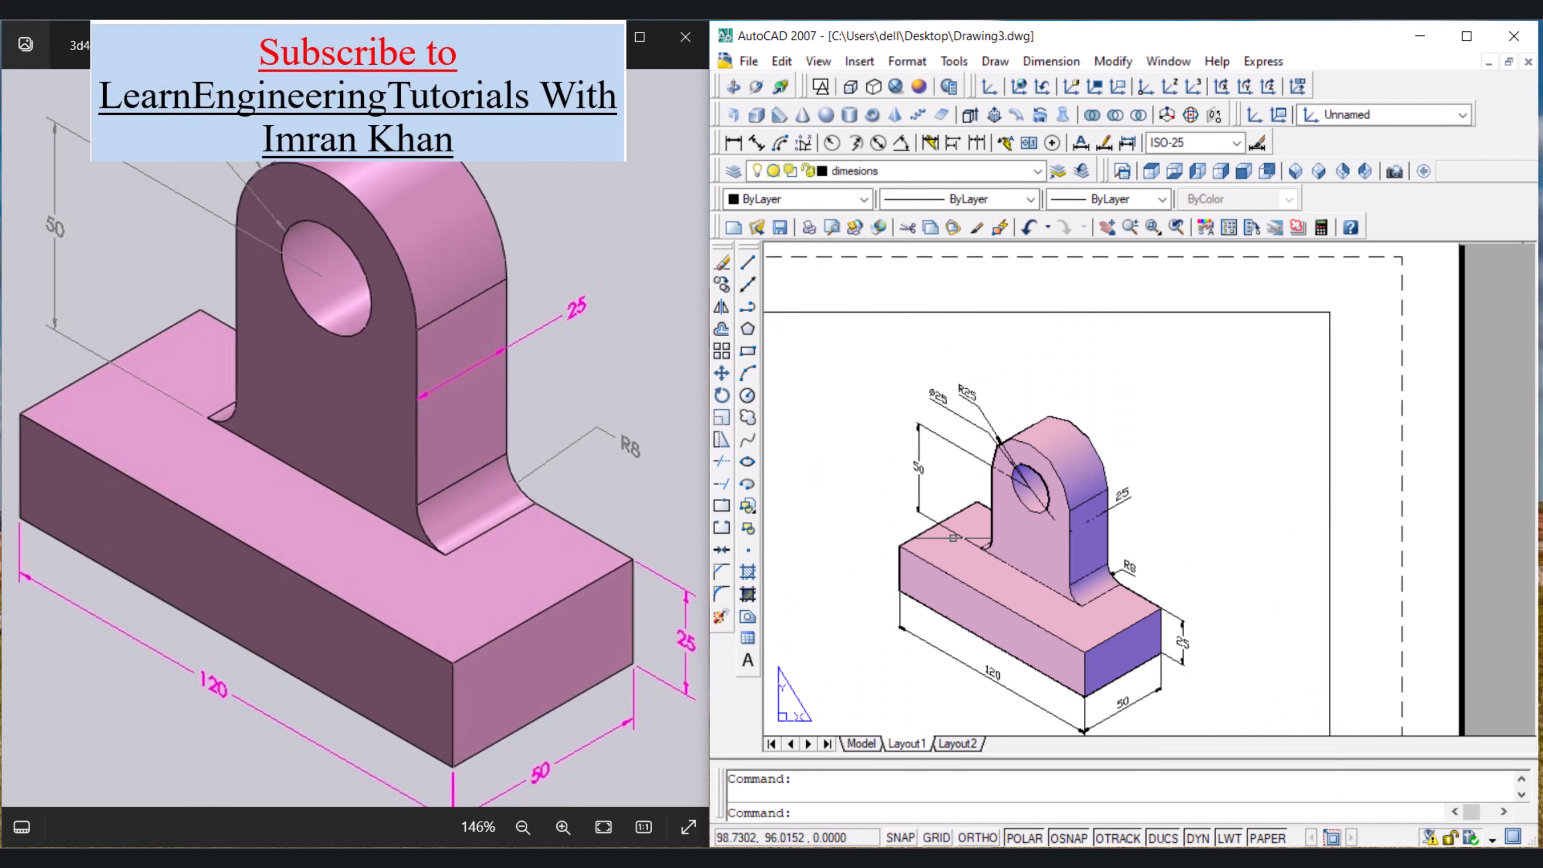